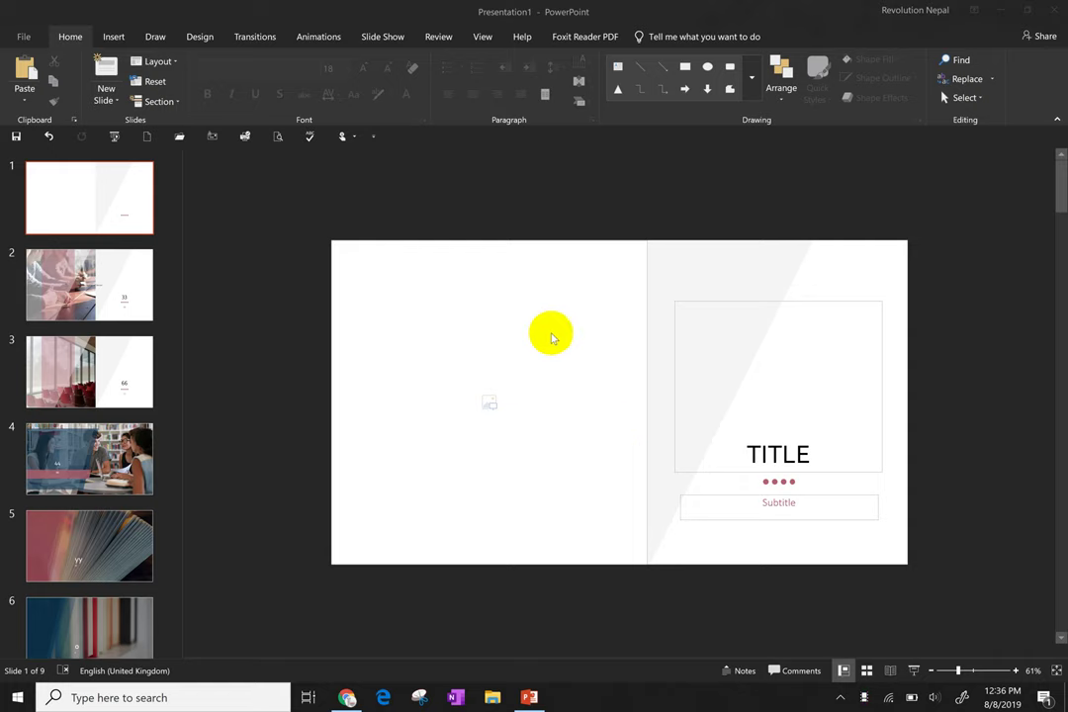
Fill the title slide's picture placeholder with the cisco-at-newport students-at-laptops photo
left_click(429, 220)
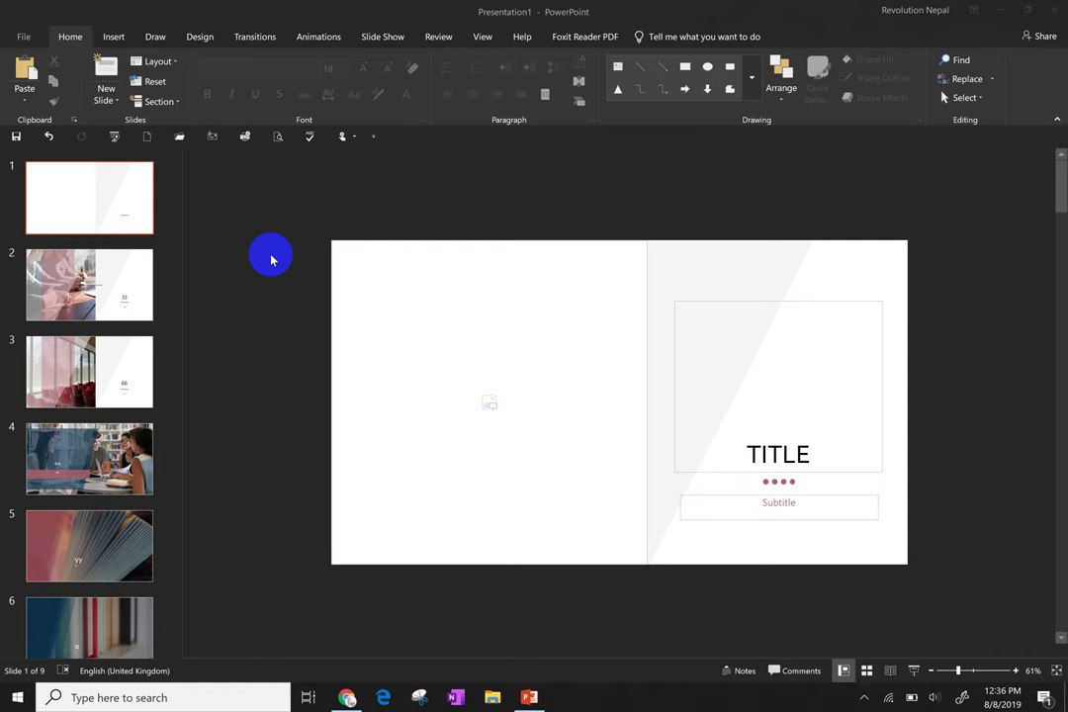
left_click(288, 278)
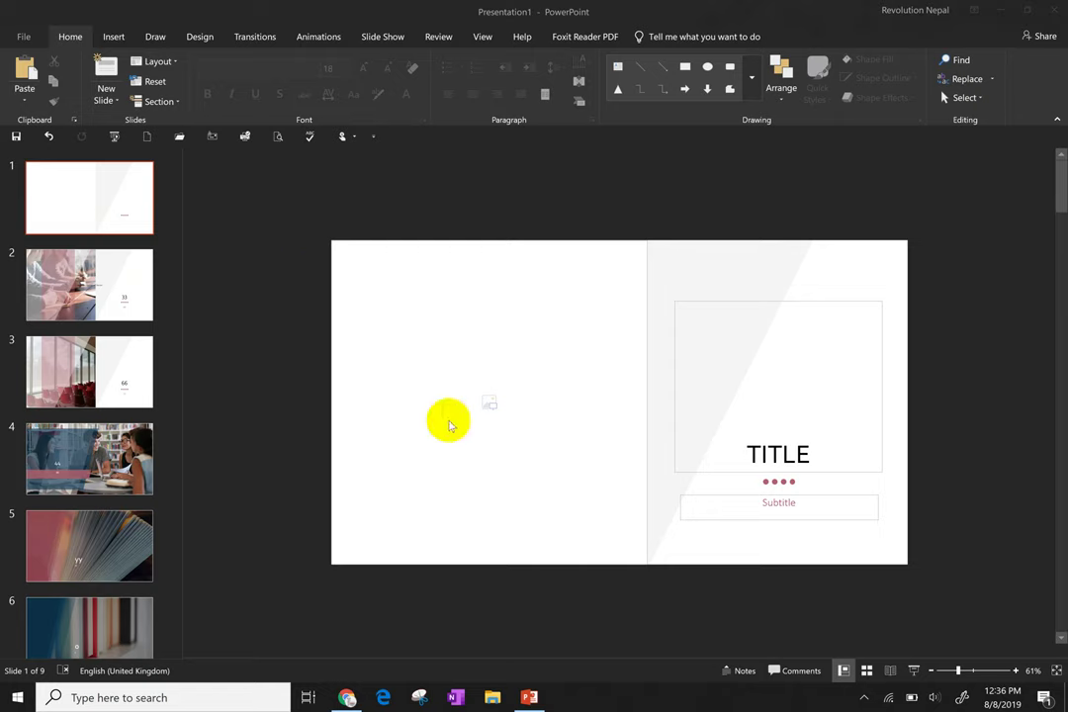
left_click(488, 403)
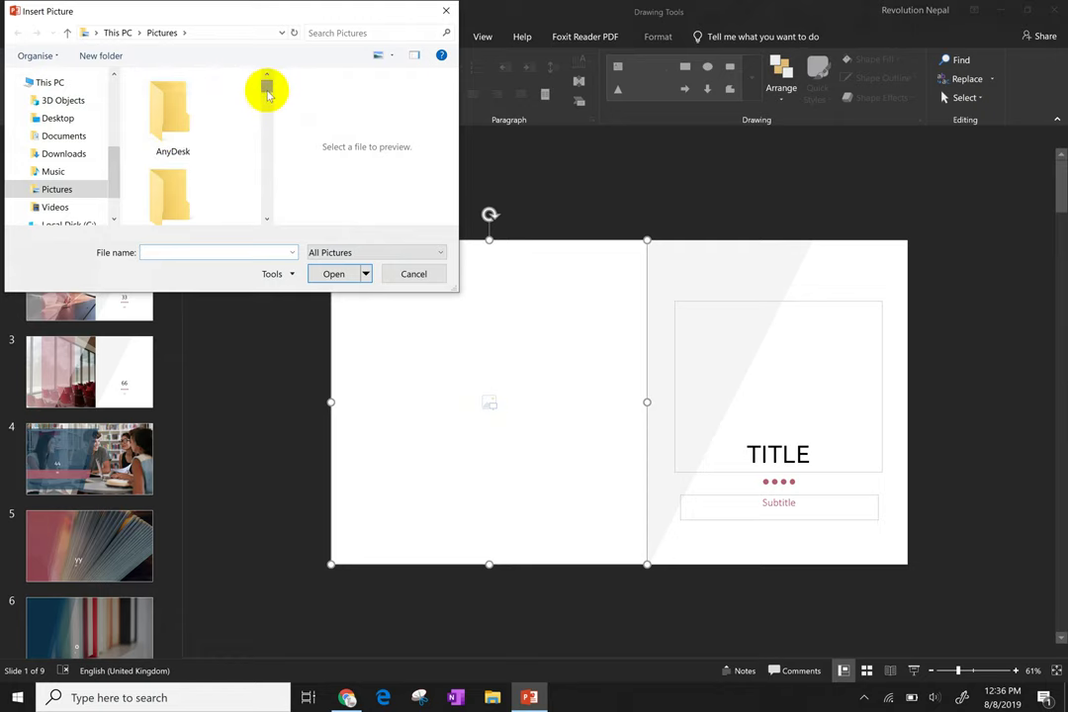
left_click_drag(267, 87, 265, 160)
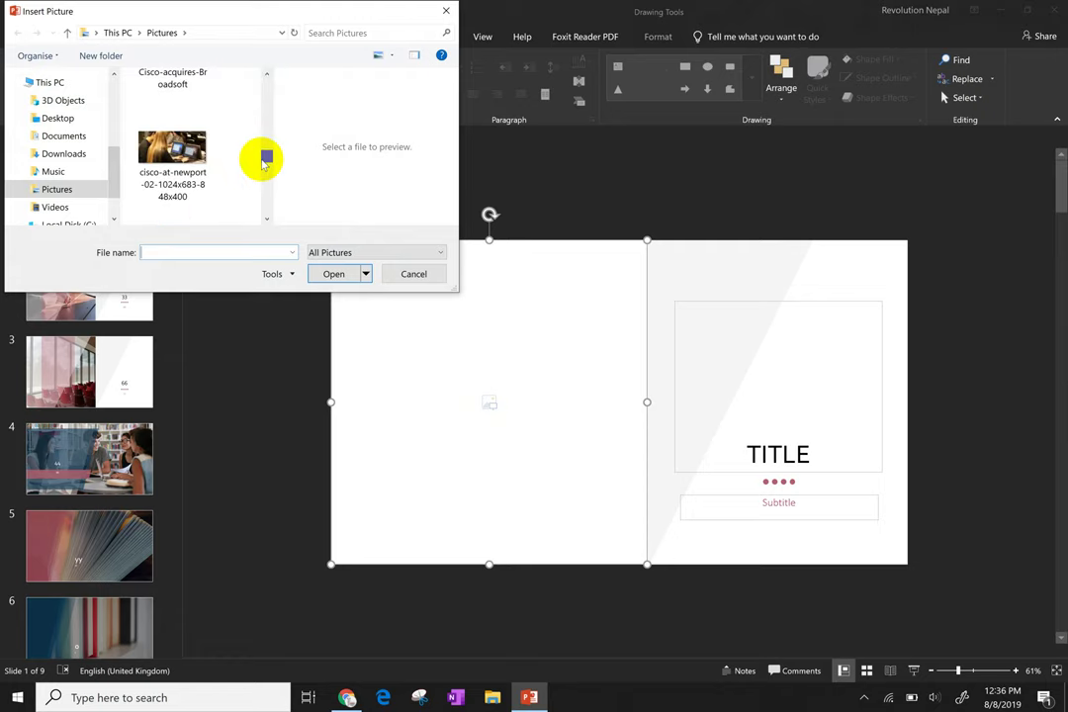
double_click(191, 169)
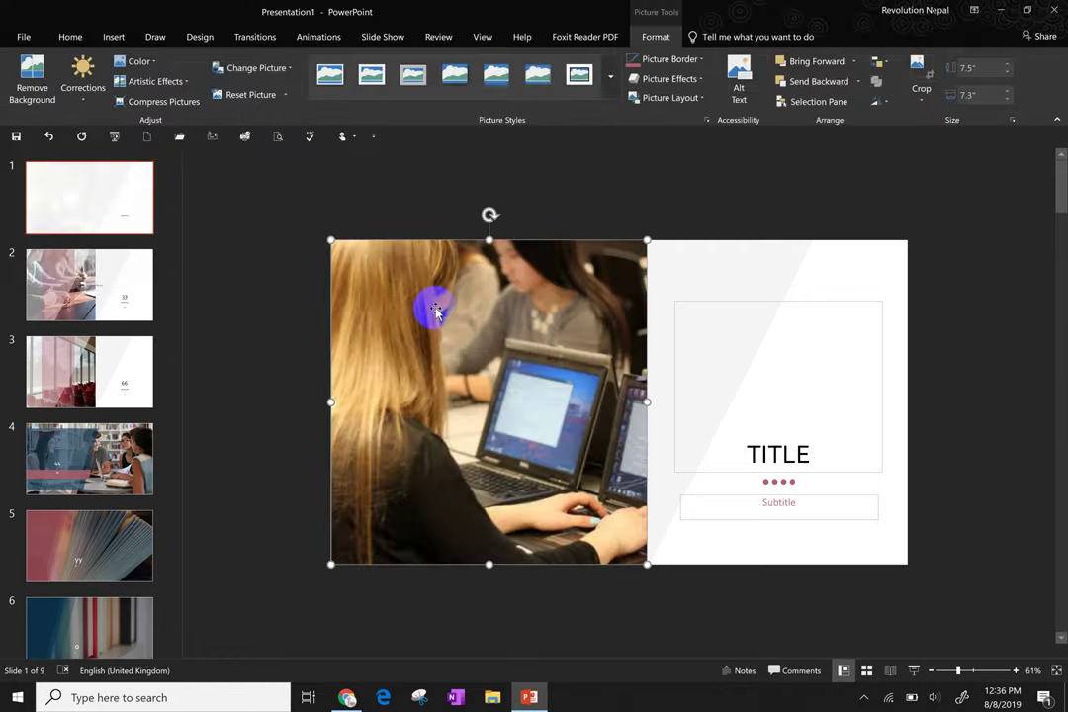
Type the title 'IT Student of Nepal', correcting 'nepal' to a capital N
left_click(705, 382)
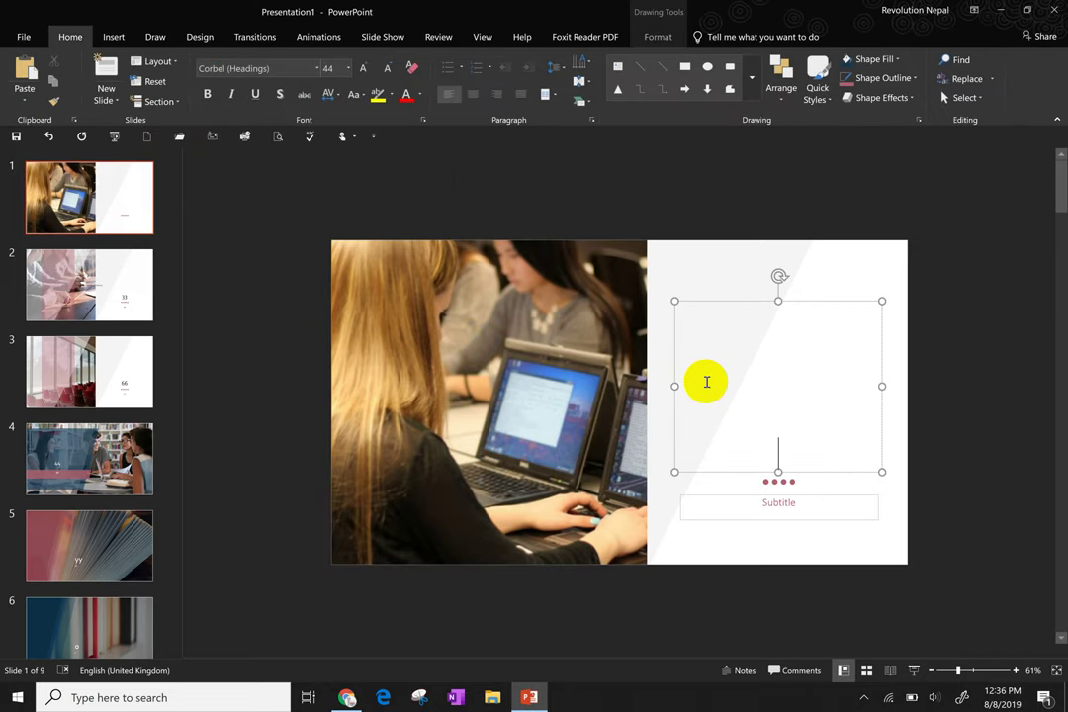
type("IT")
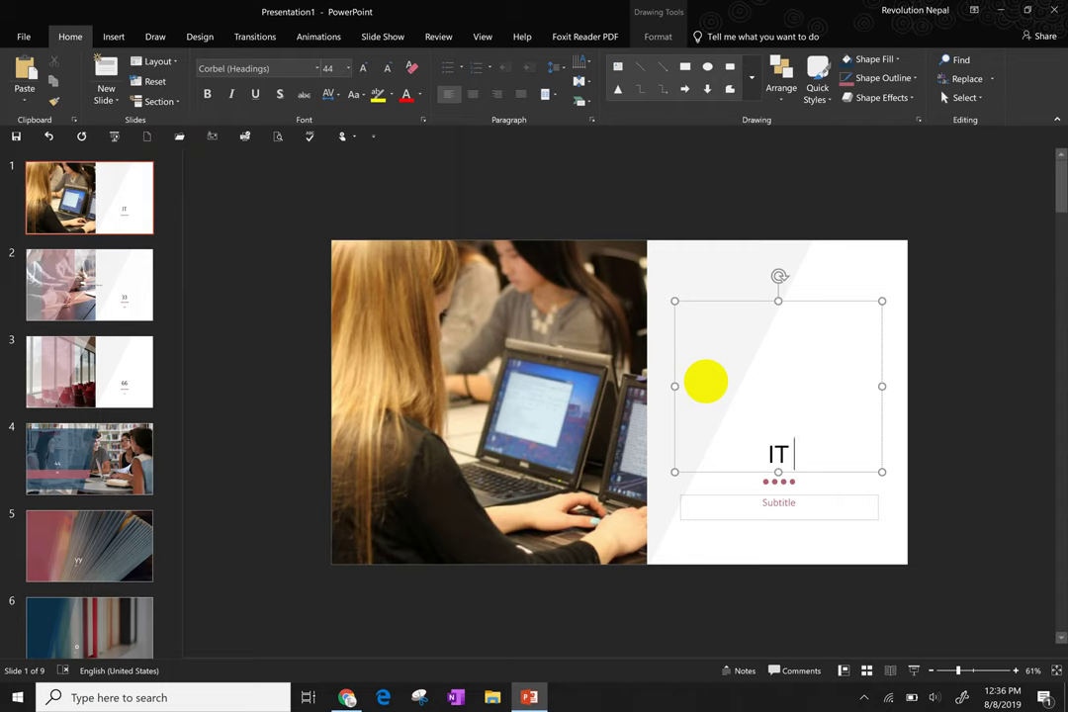
type(" Student")
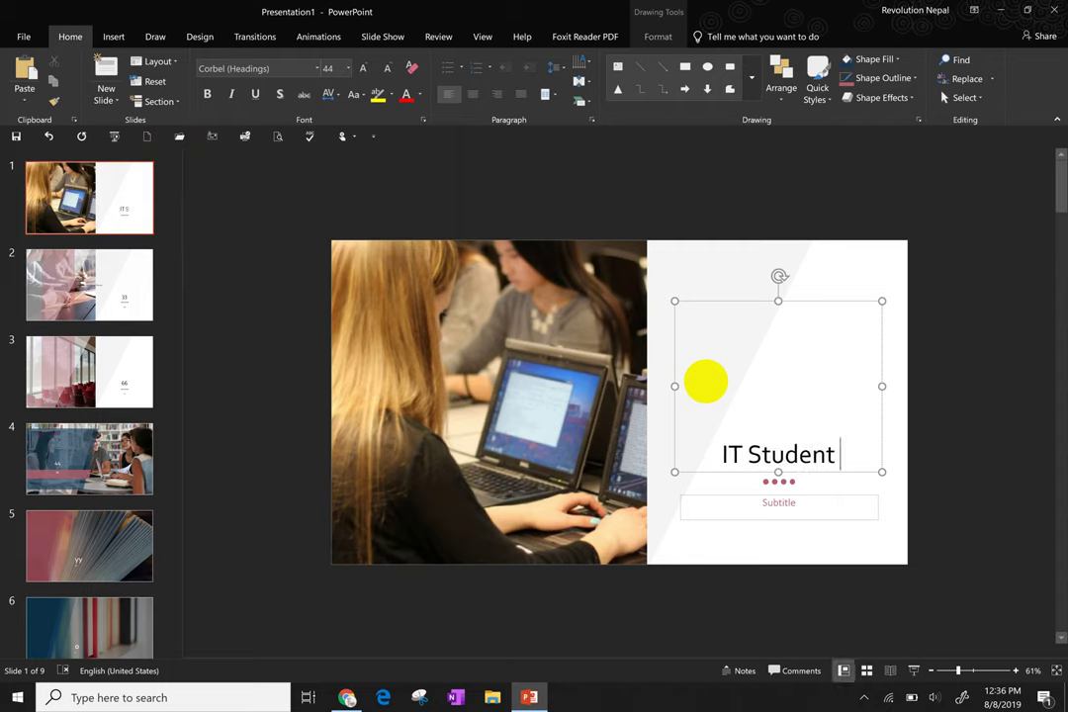
type(" of nepal")
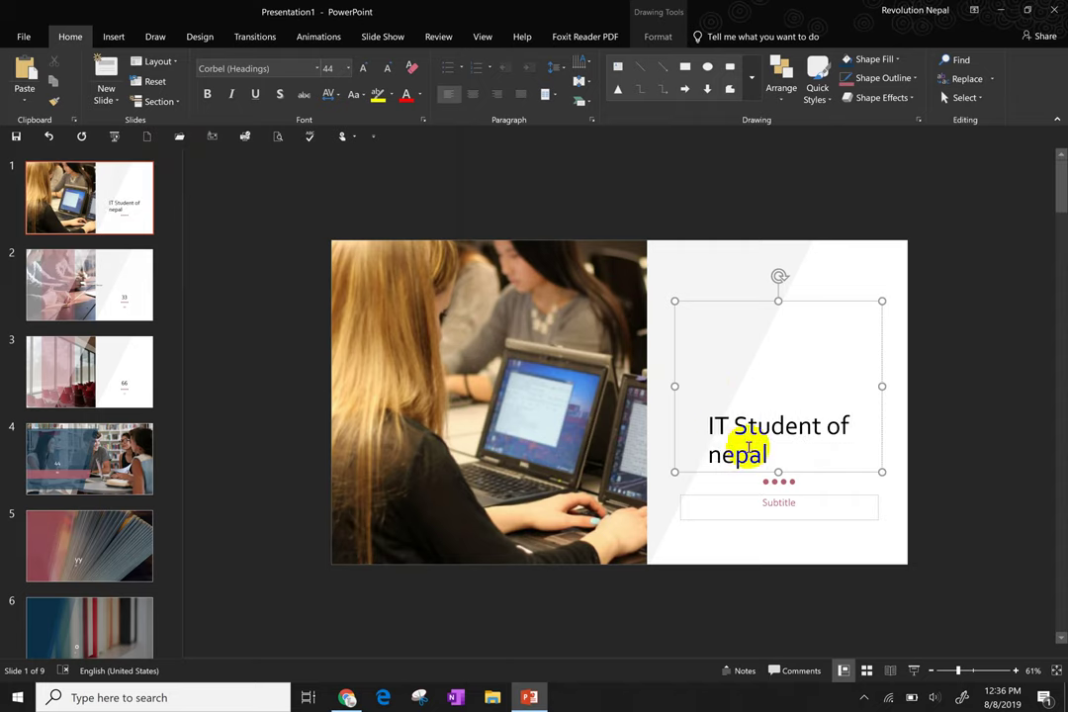
left_click_drag(718, 454, 709, 454)
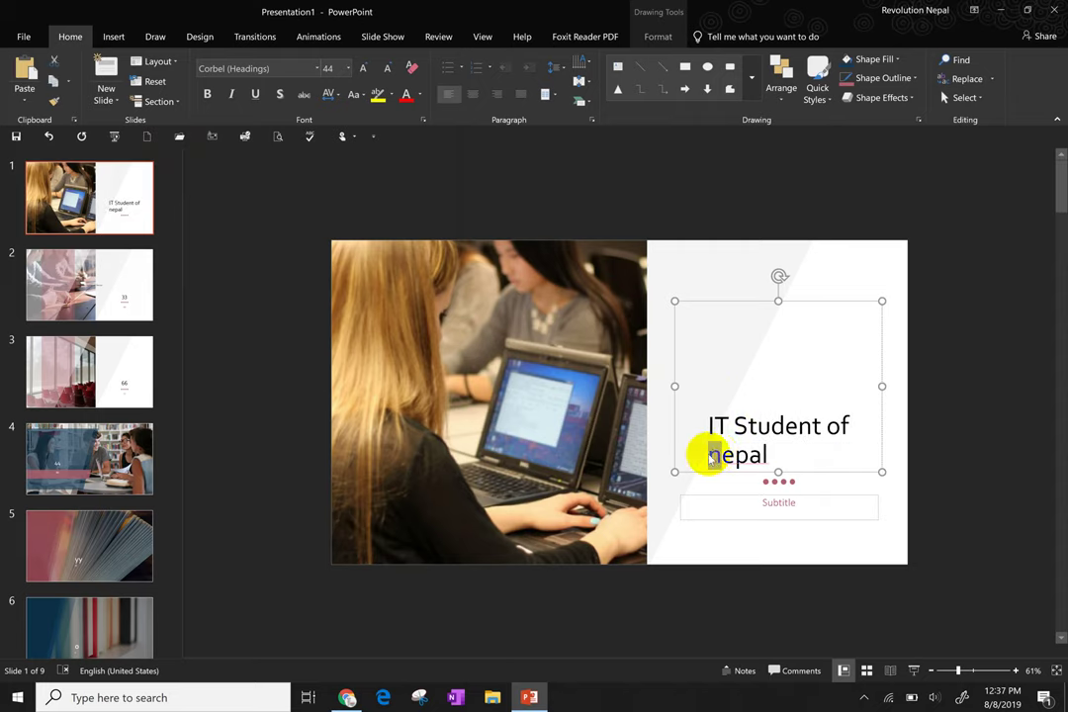
type("N")
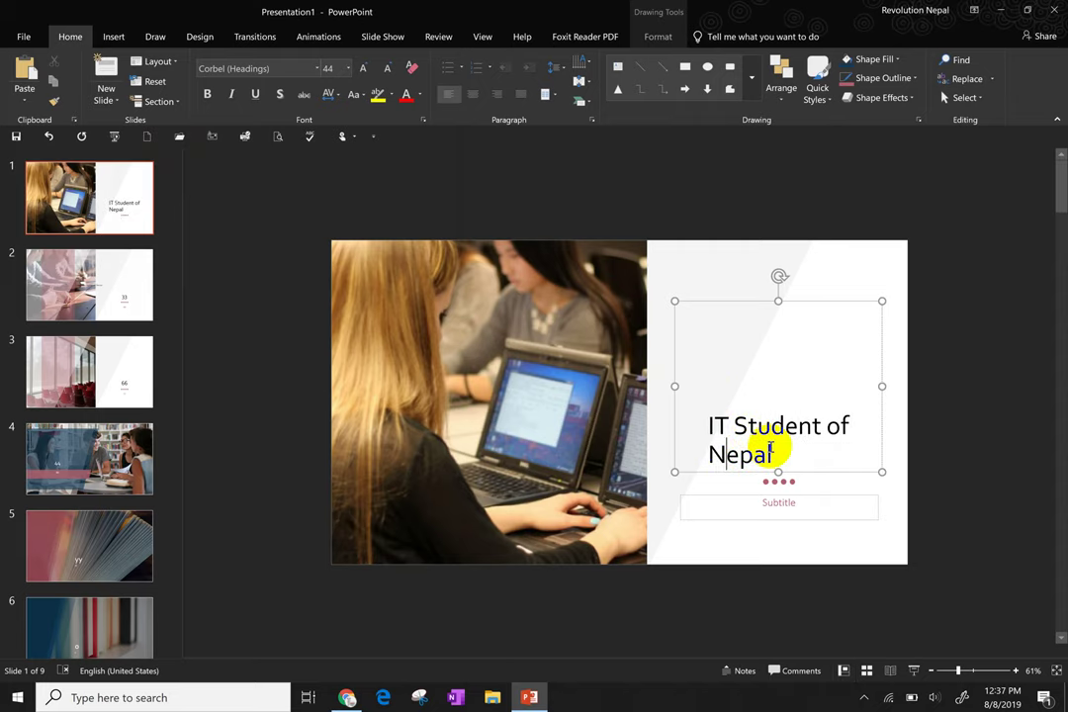
left_click_drag(774, 455, 701, 431)
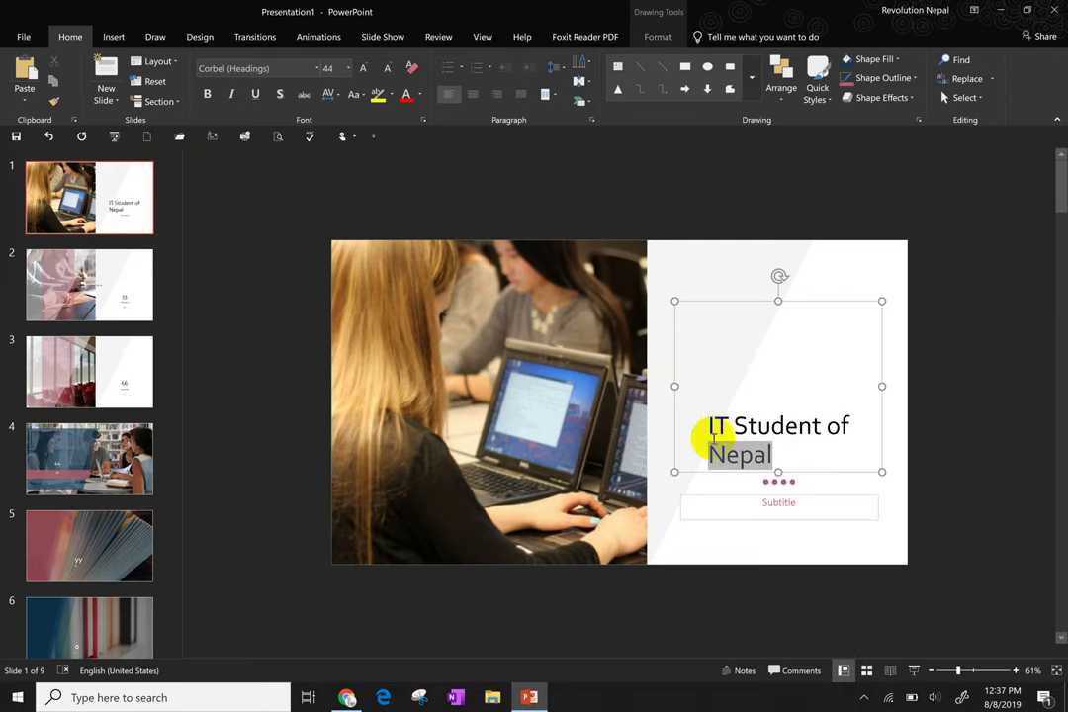
left_click(594, 415)
Bring up Picture Tools Format for the students-at-laptops photo
double_click(594, 414)
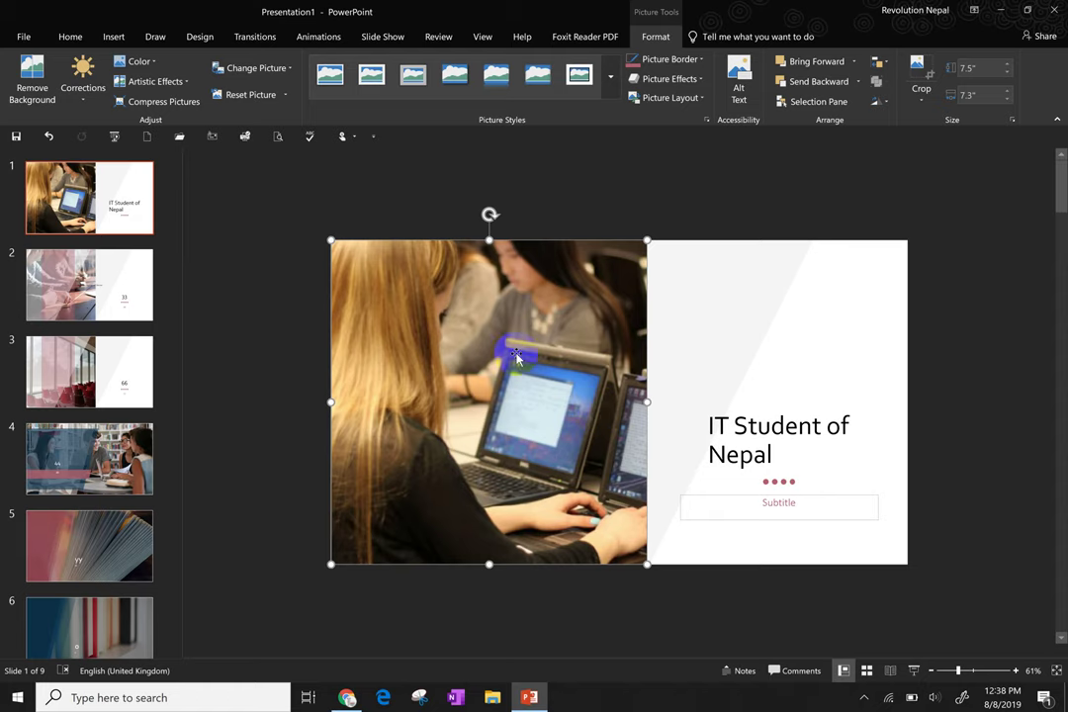
Apply Brightness/Contrast corrections to the photo, first lowering then raising its contrast
left_click(126, 221)
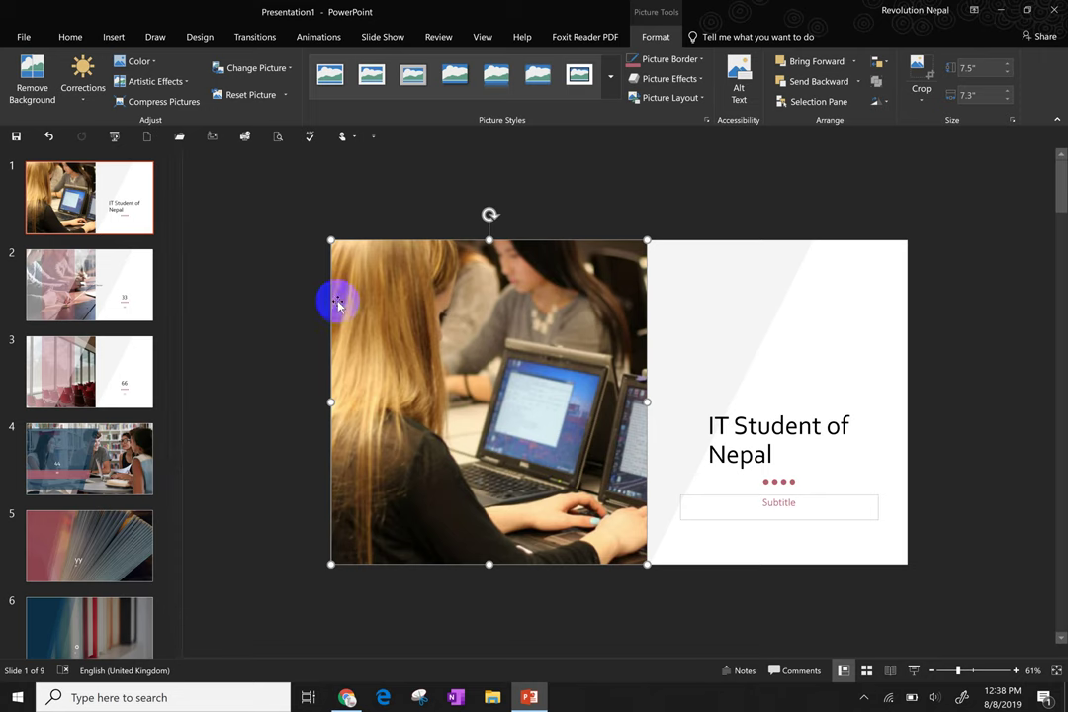
left_click(96, 170)
left_click(78, 91)
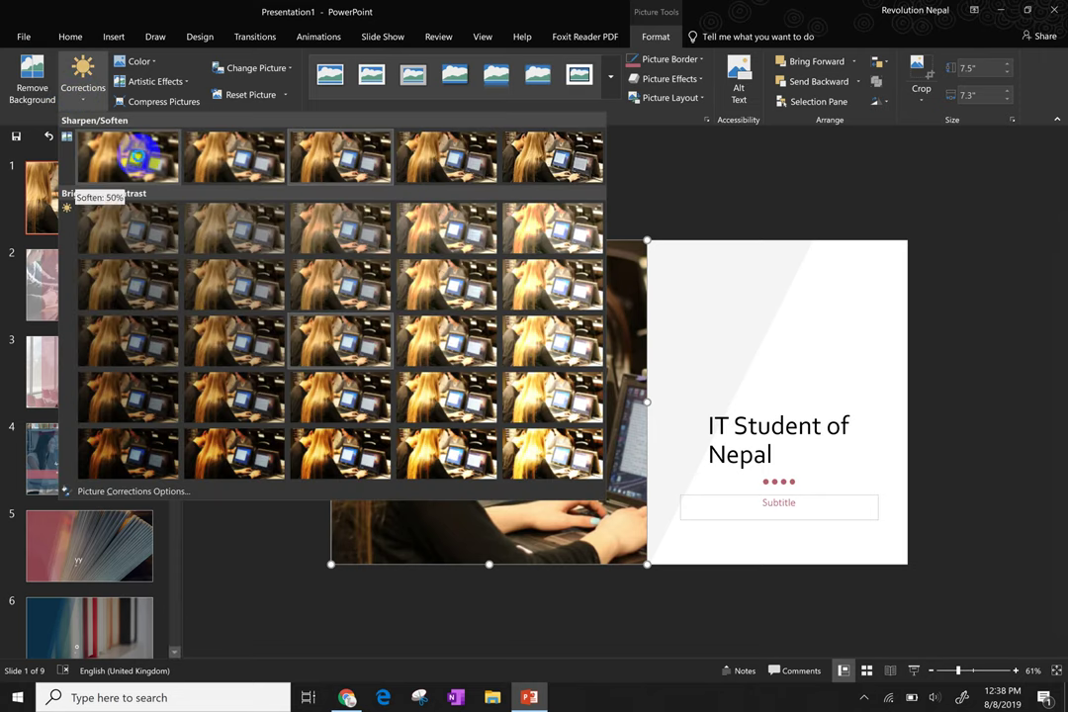
left_click(346, 222)
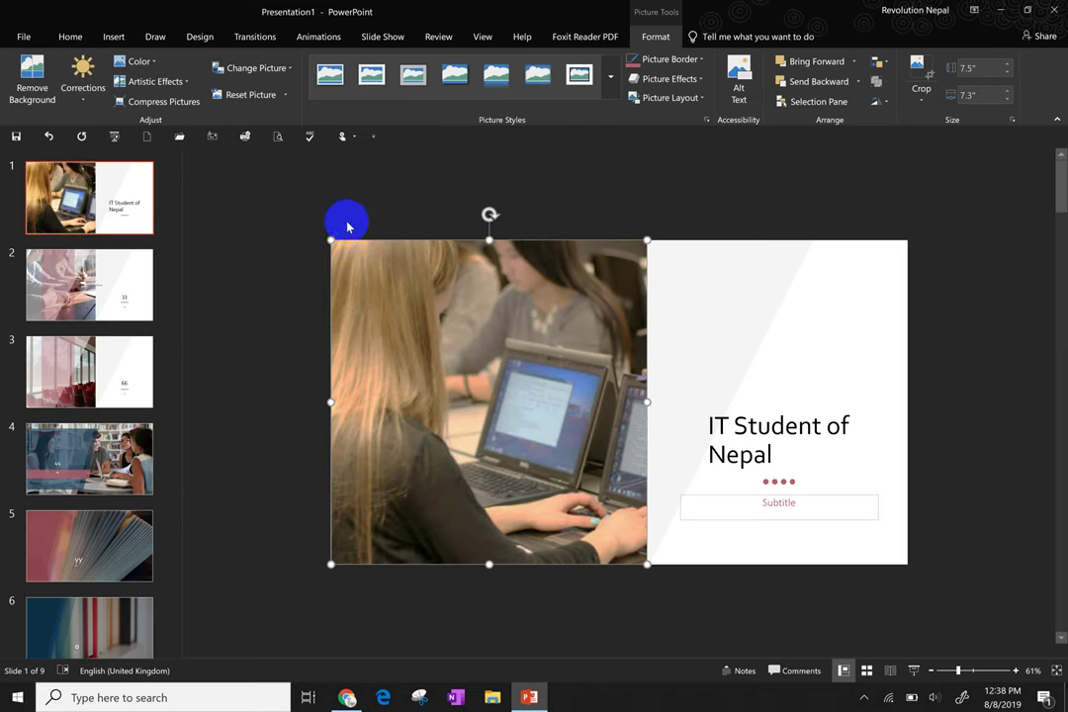
left_click(89, 102)
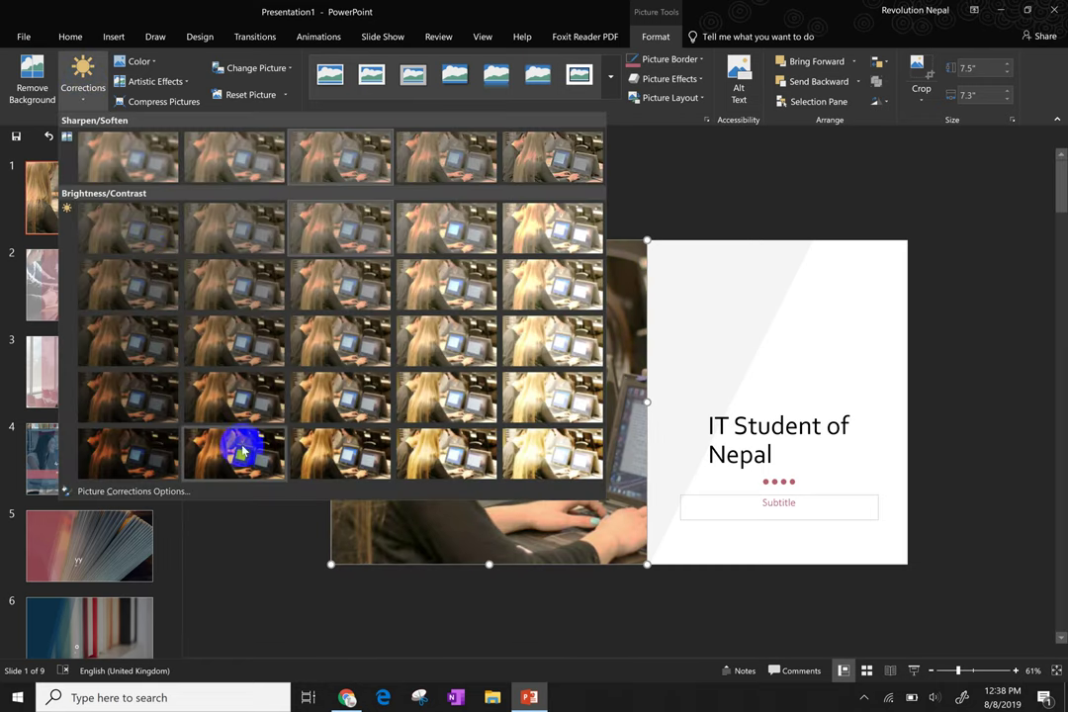
left_click(238, 453)
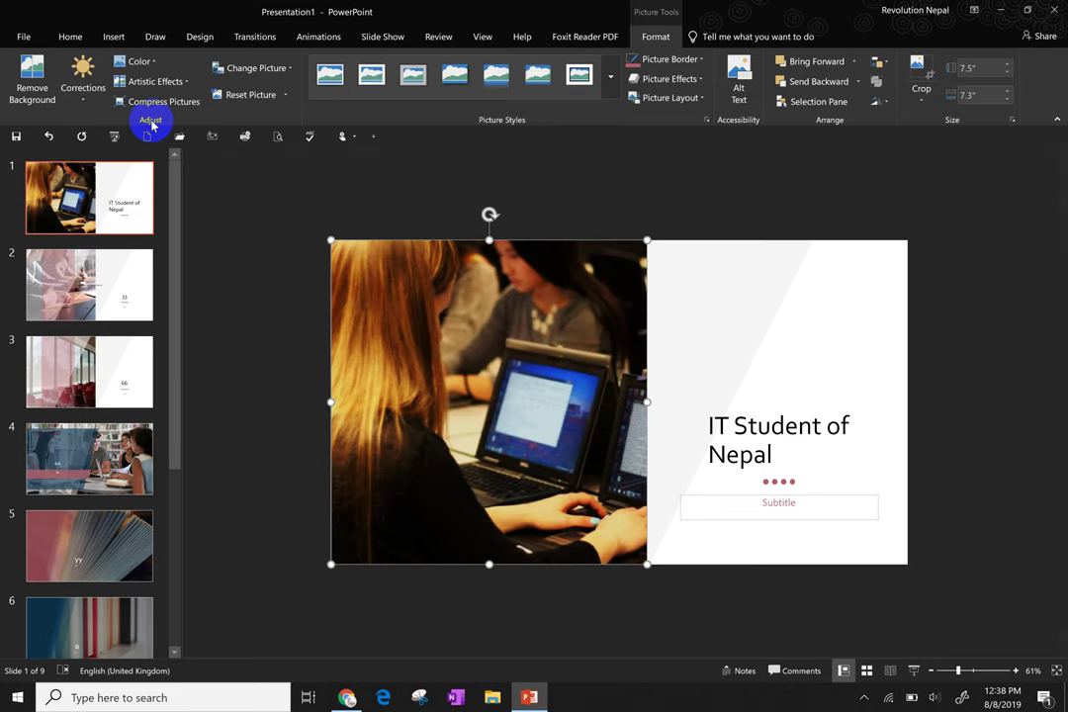
Recolour the photo to Saturation 0%, then tint it Purple, Accent 4, Darker 50%
left_click(147, 61)
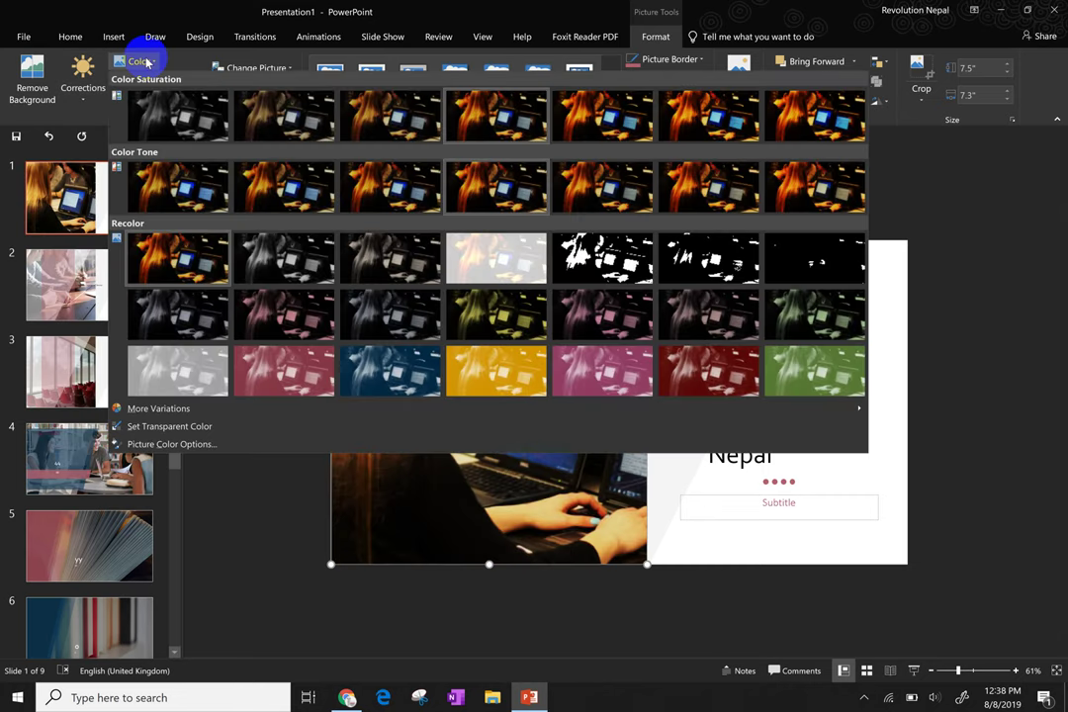
left_click(205, 102)
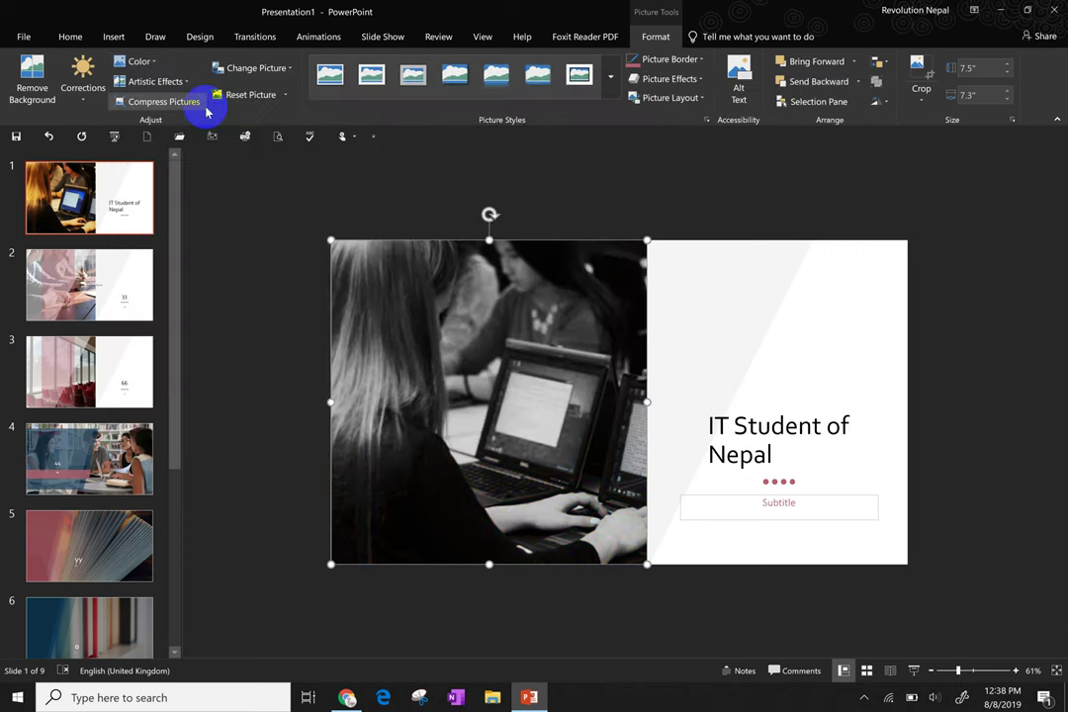
left_click(139, 62)
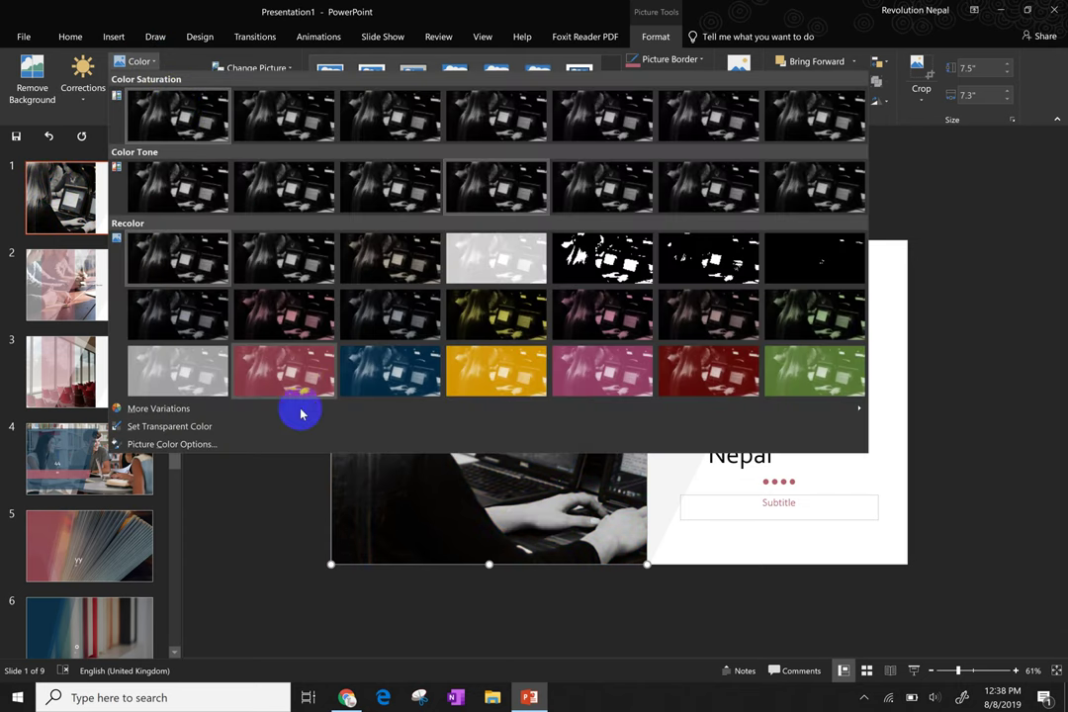
mouse_move(300, 410)
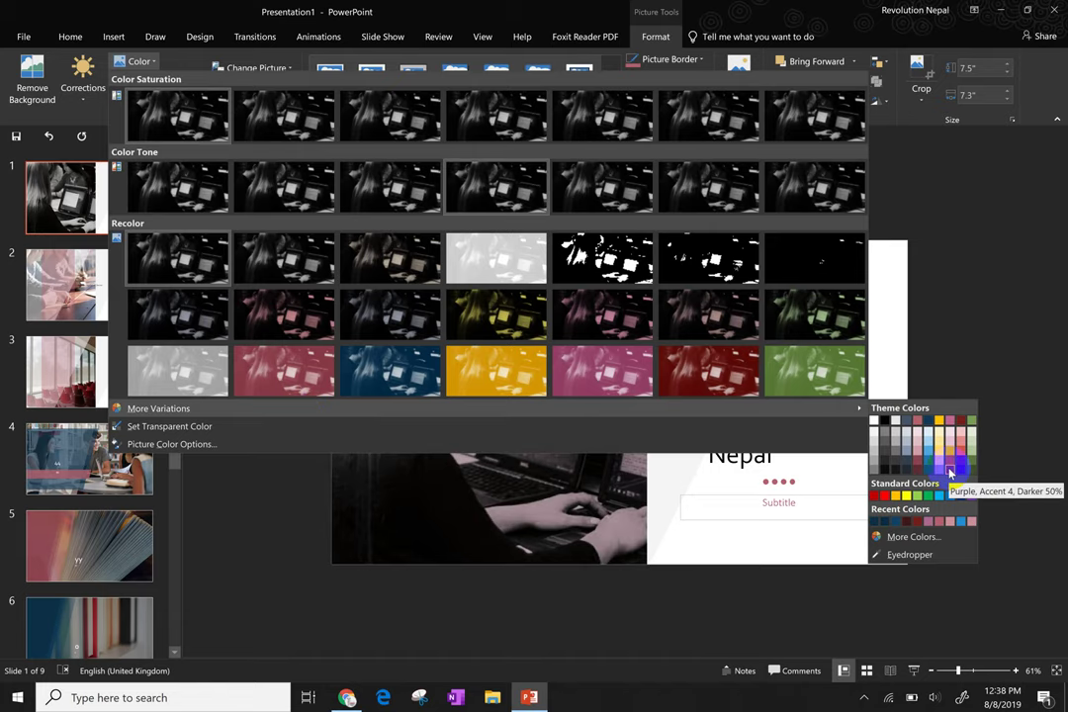
left_click(950, 473)
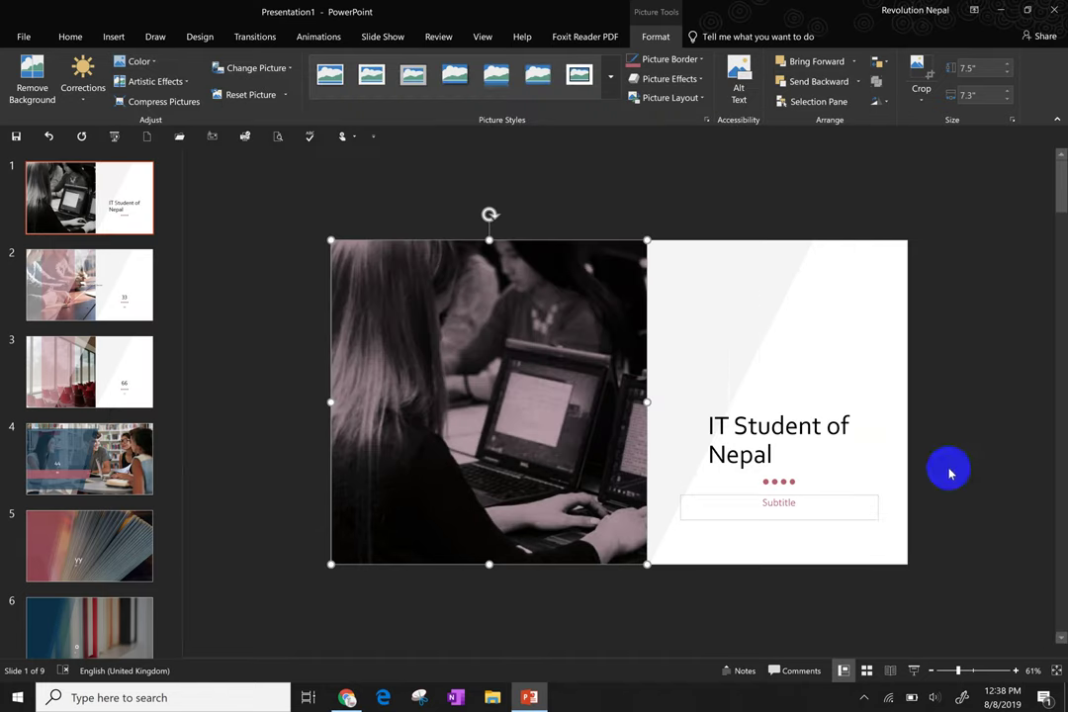
Apply the Glass artistic effect, then compress the photo using the default resolution
left_click(156, 82)
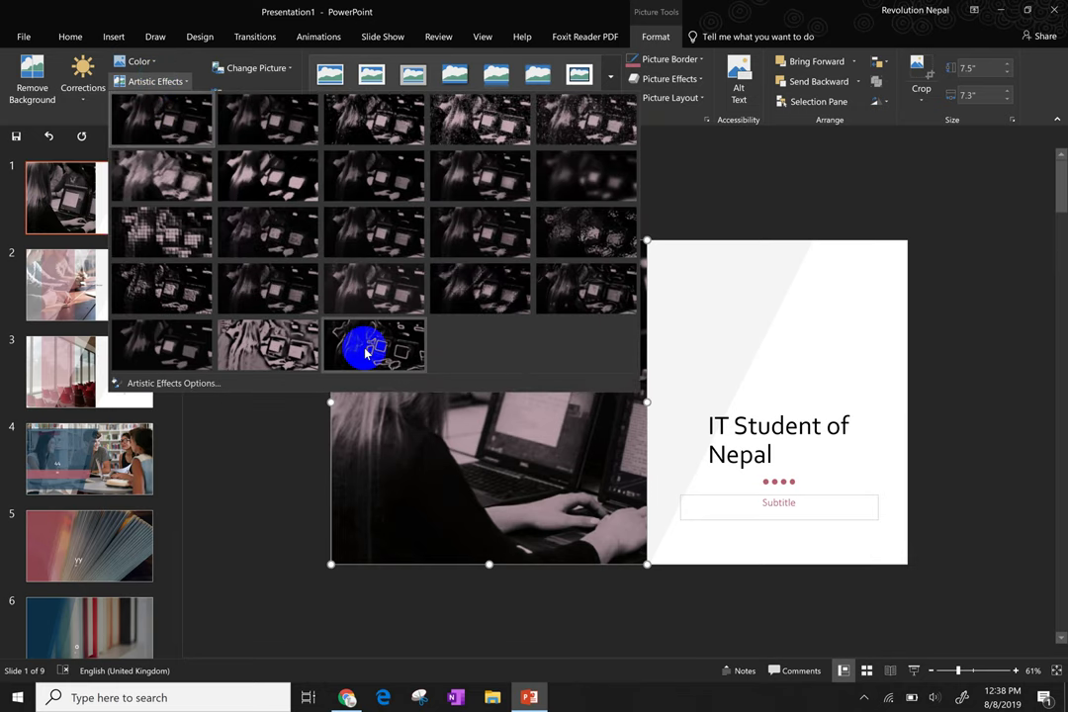
left_click(583, 244)
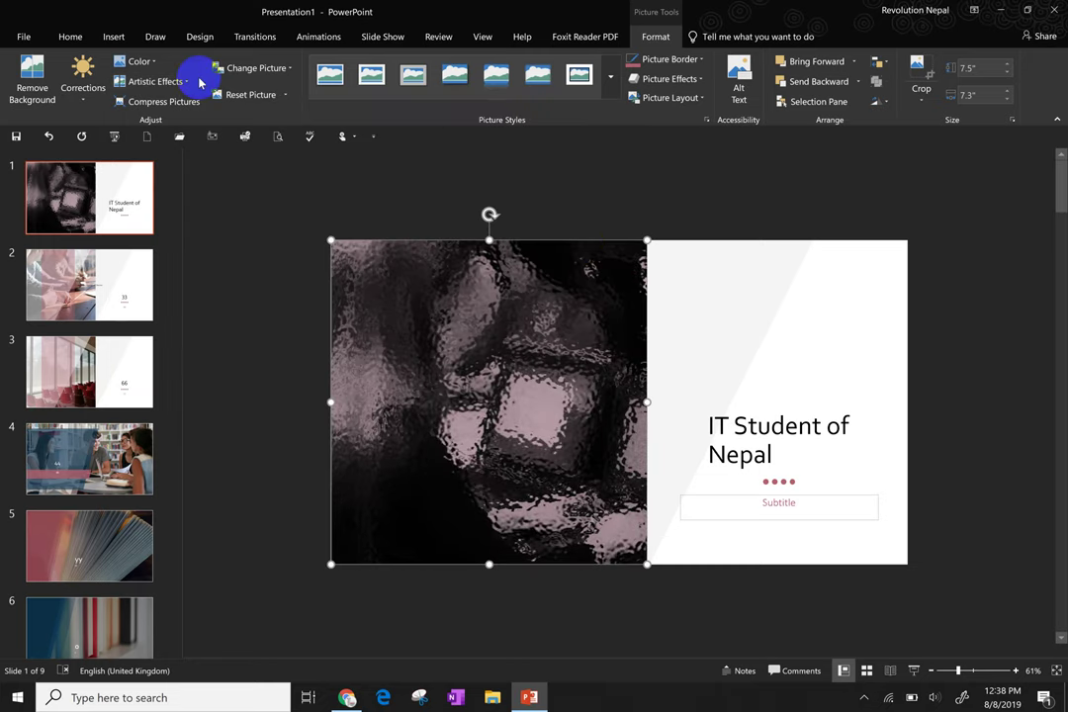
left_click(178, 101)
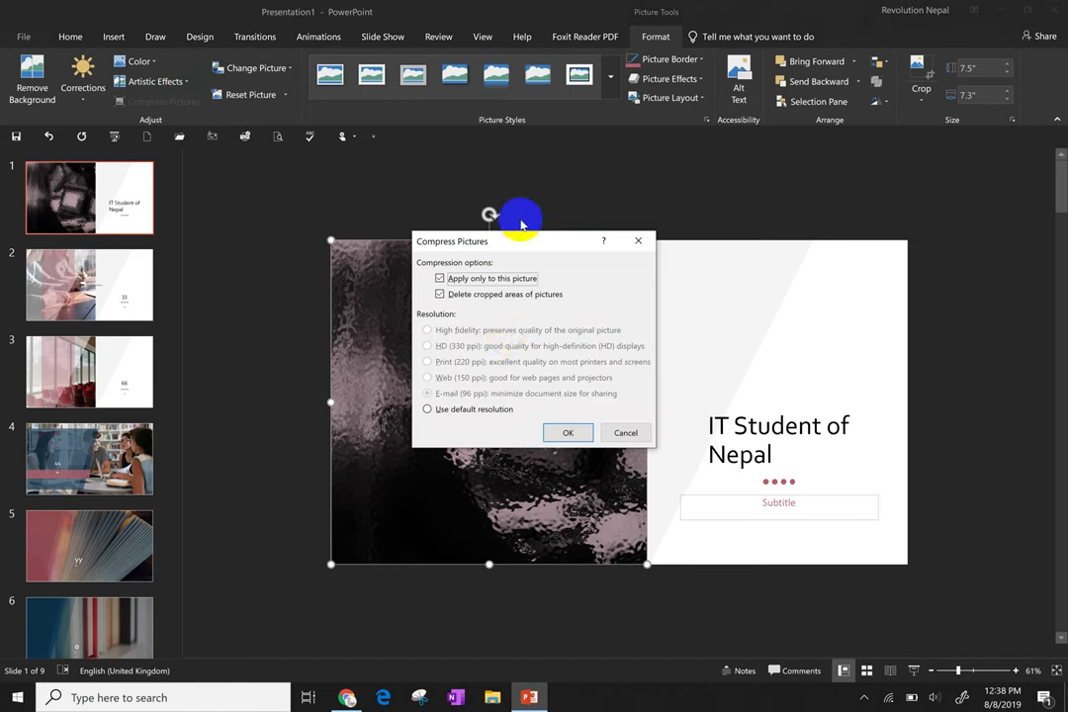
left_click(573, 441)
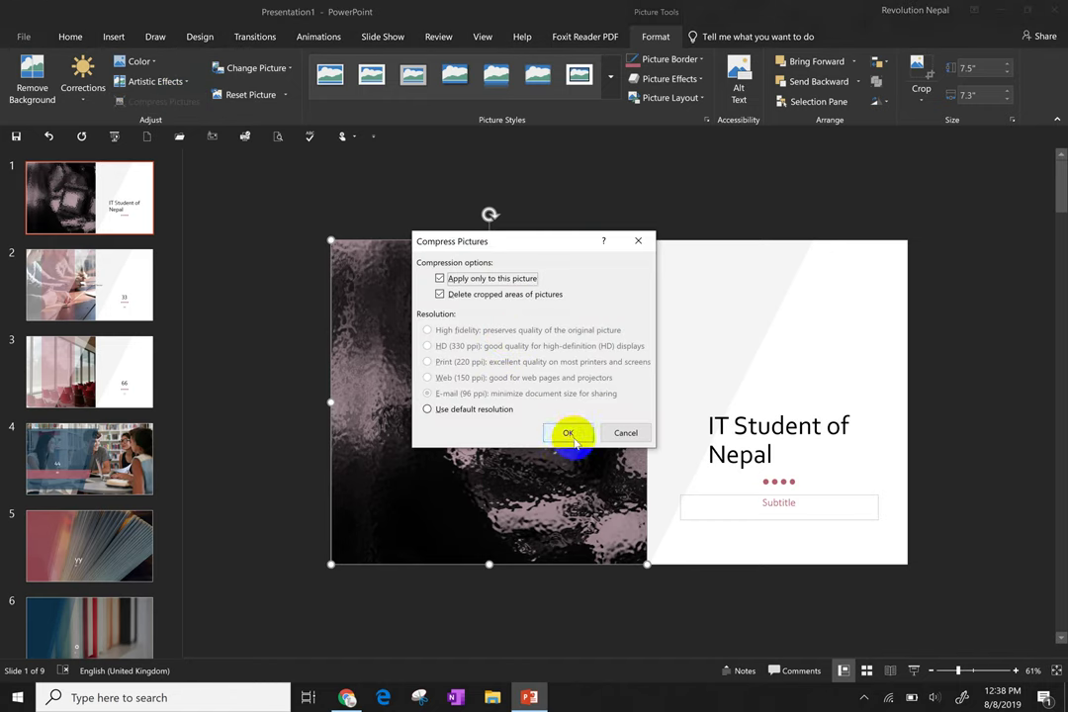
left_click(475, 410)
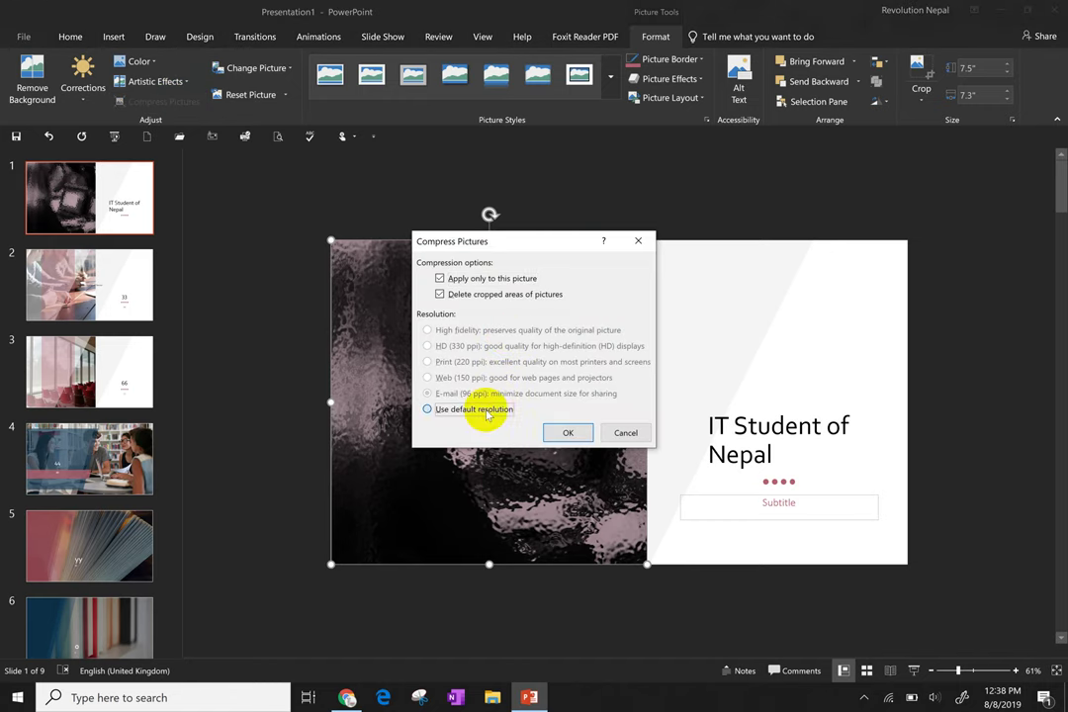
left_click(574, 433)
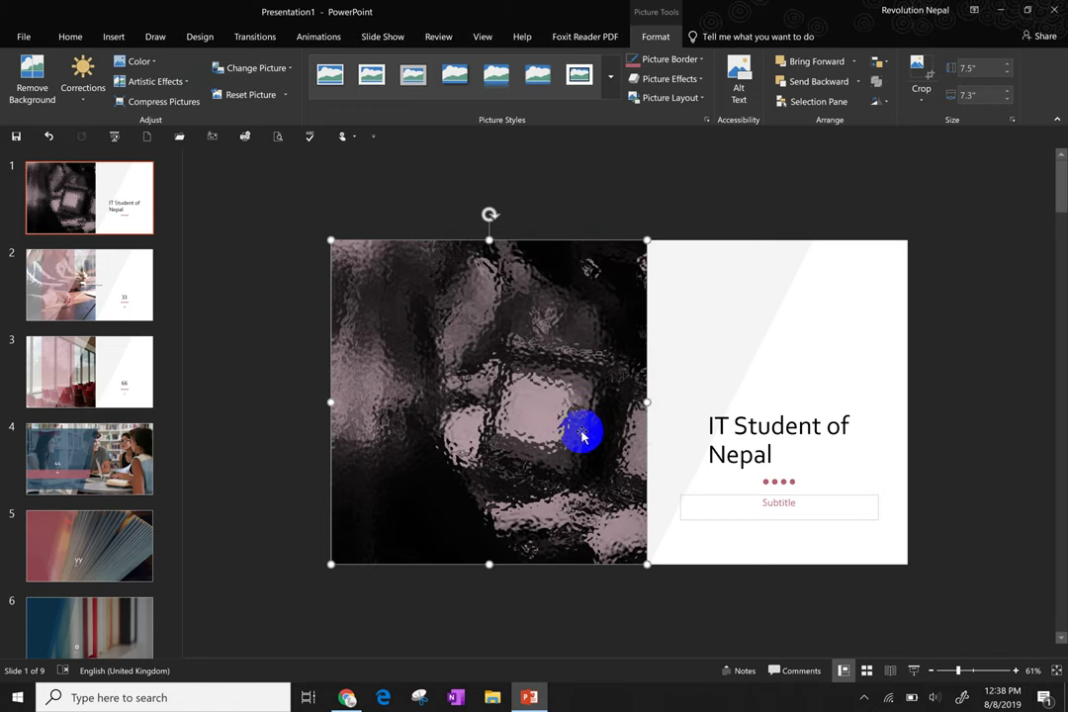
Replace the slide photo with hooded-hacker image 1386242_7843_7 from the Pictures folder
left_click(255, 69)
left_click(253, 89)
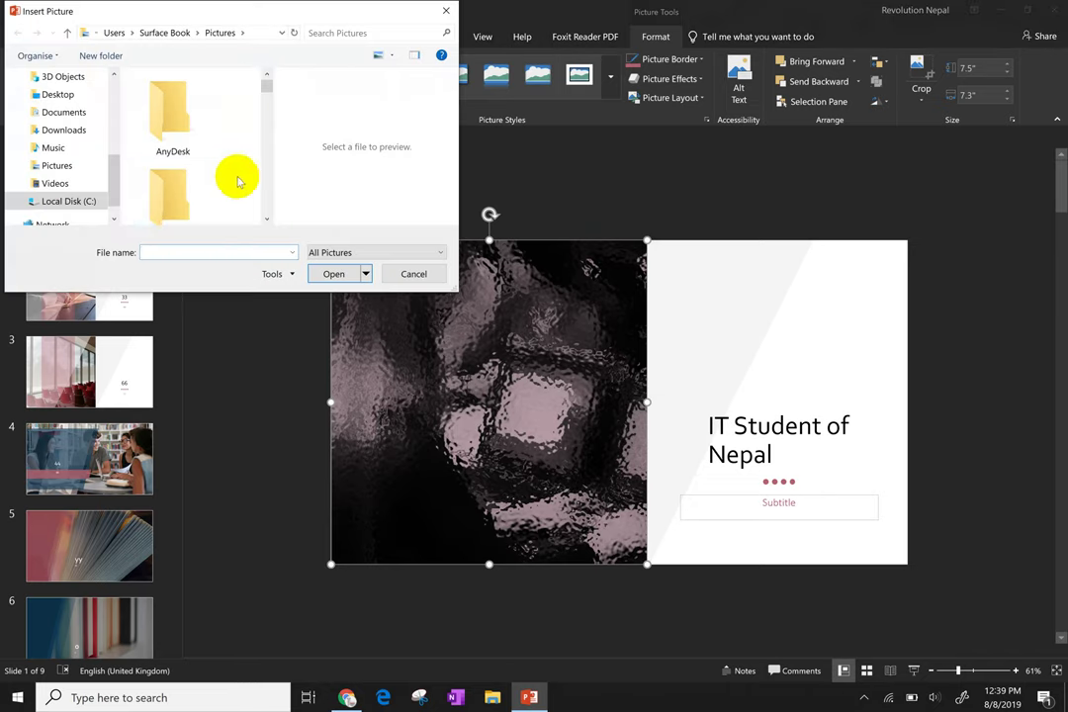
left_click(268, 220)
scroll(267, 219, "down", 2)
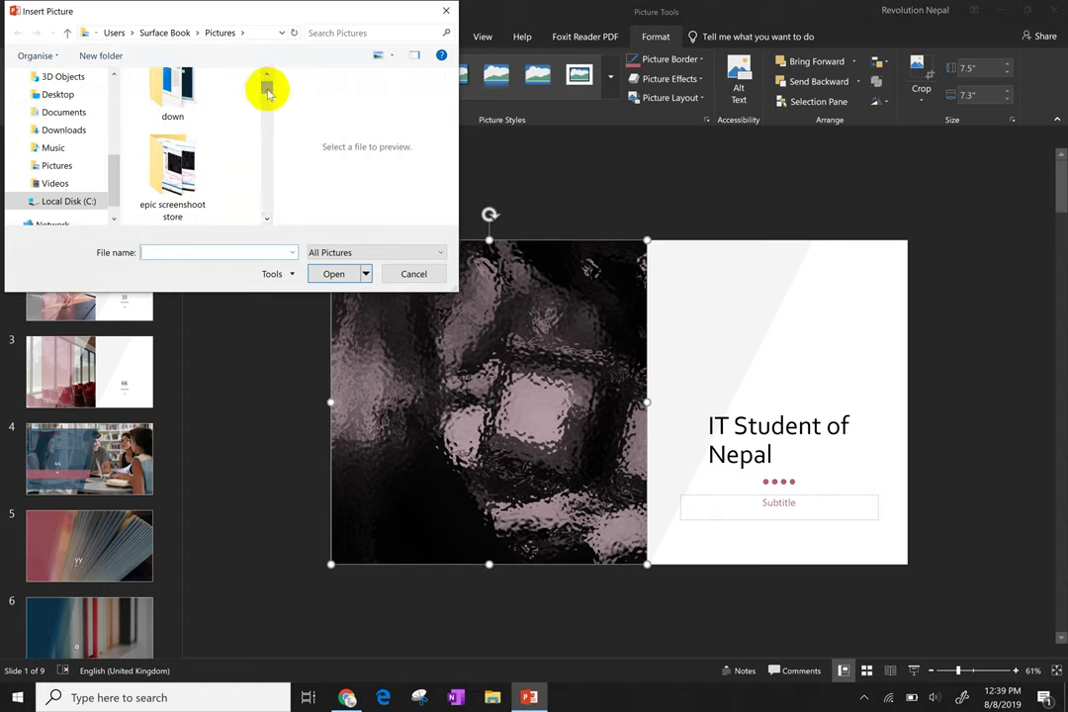
left_click_drag(267, 88, 266, 119)
scroll(266, 119, "down", 1)
scroll(266, 119, "down", 1)
scroll(266, 119, "down", 1)
scroll(267, 119, "down", 1)
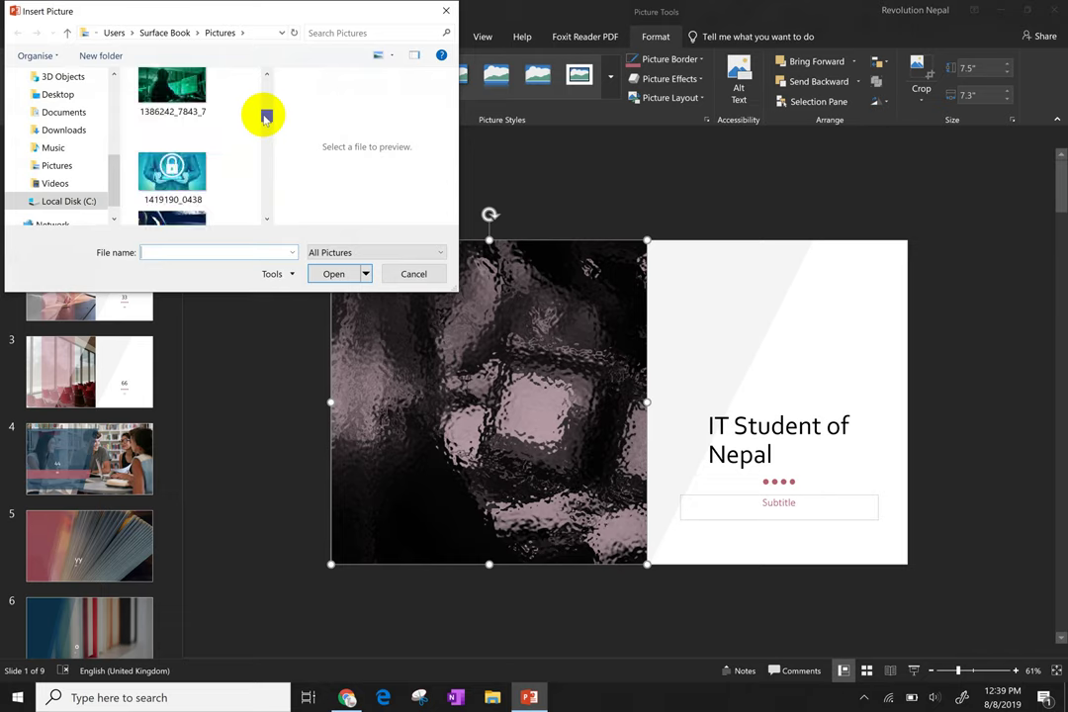
double_click(183, 104)
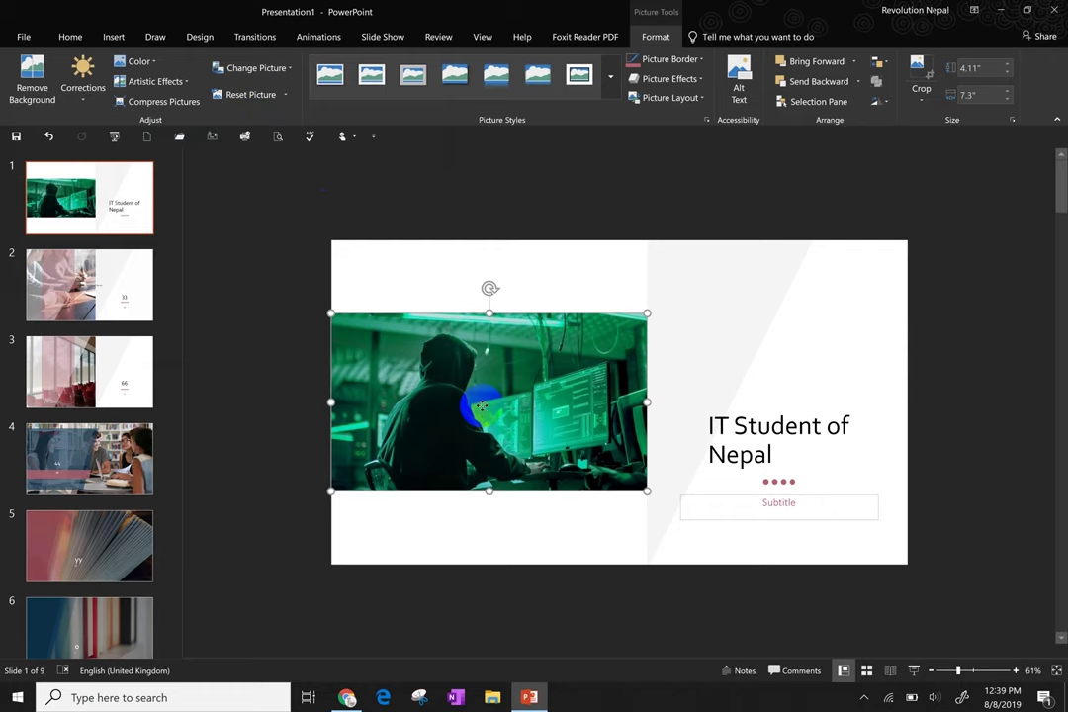
left_click(83, 74)
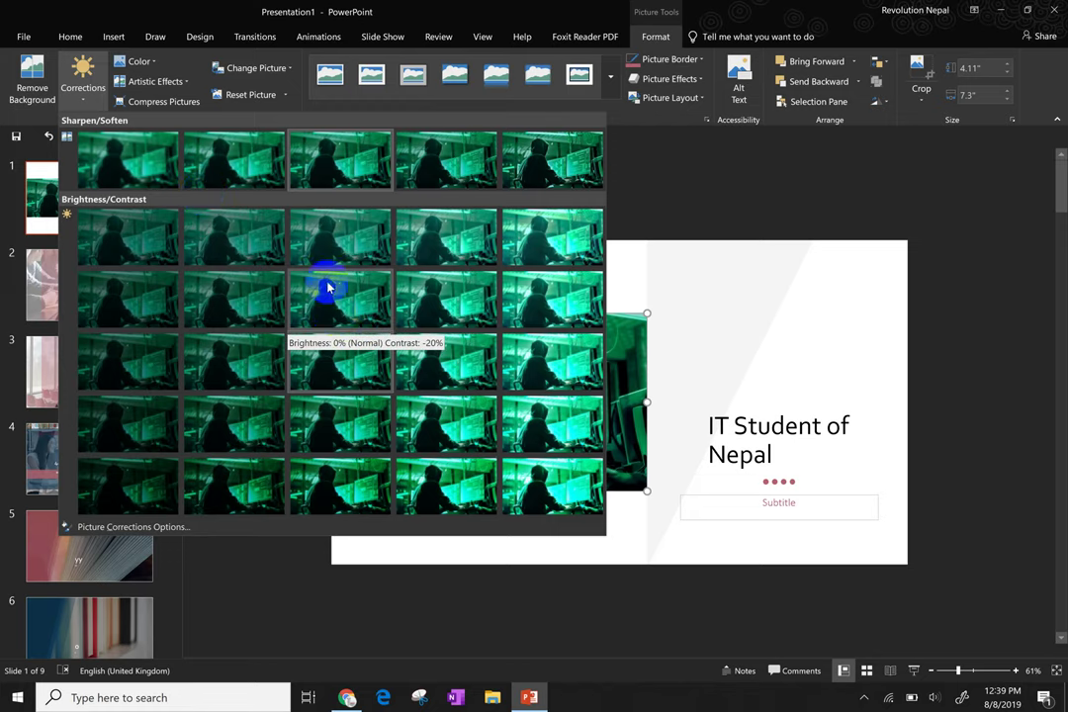
left_click(337, 361)
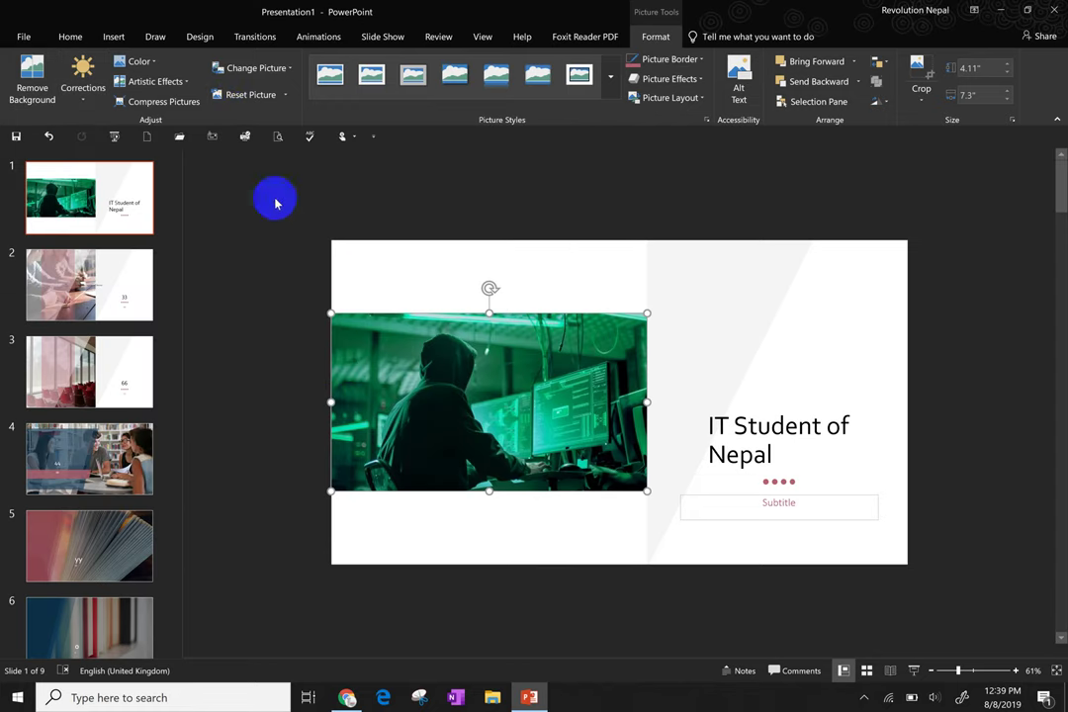
left_click(83, 79)
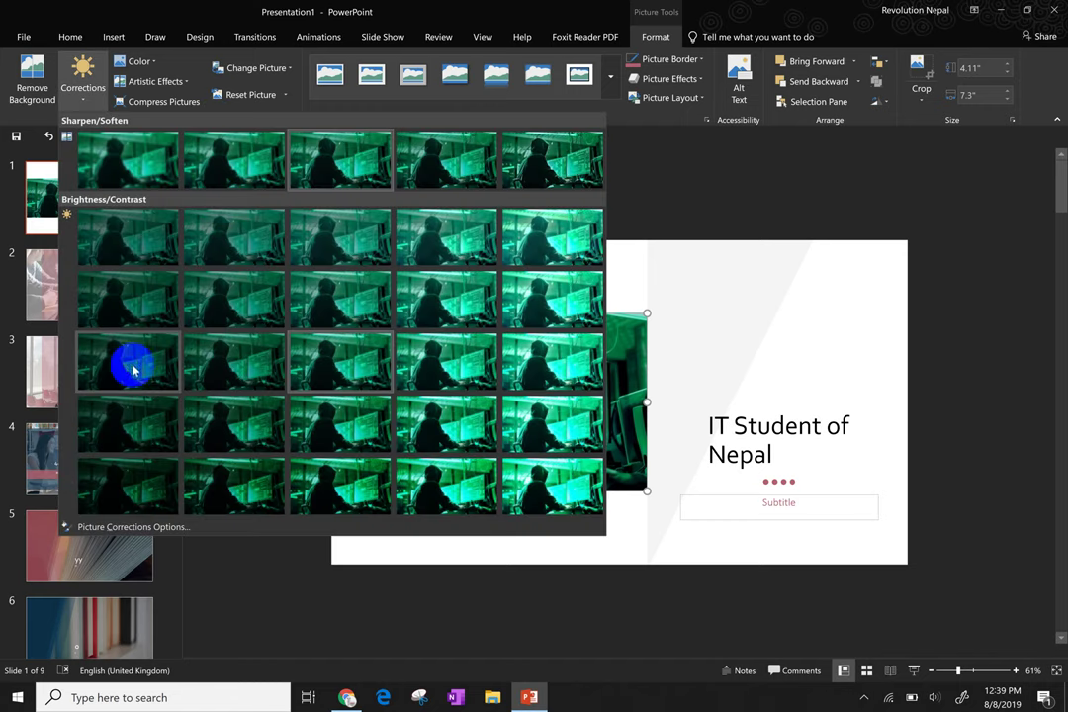
left_click(109, 424)
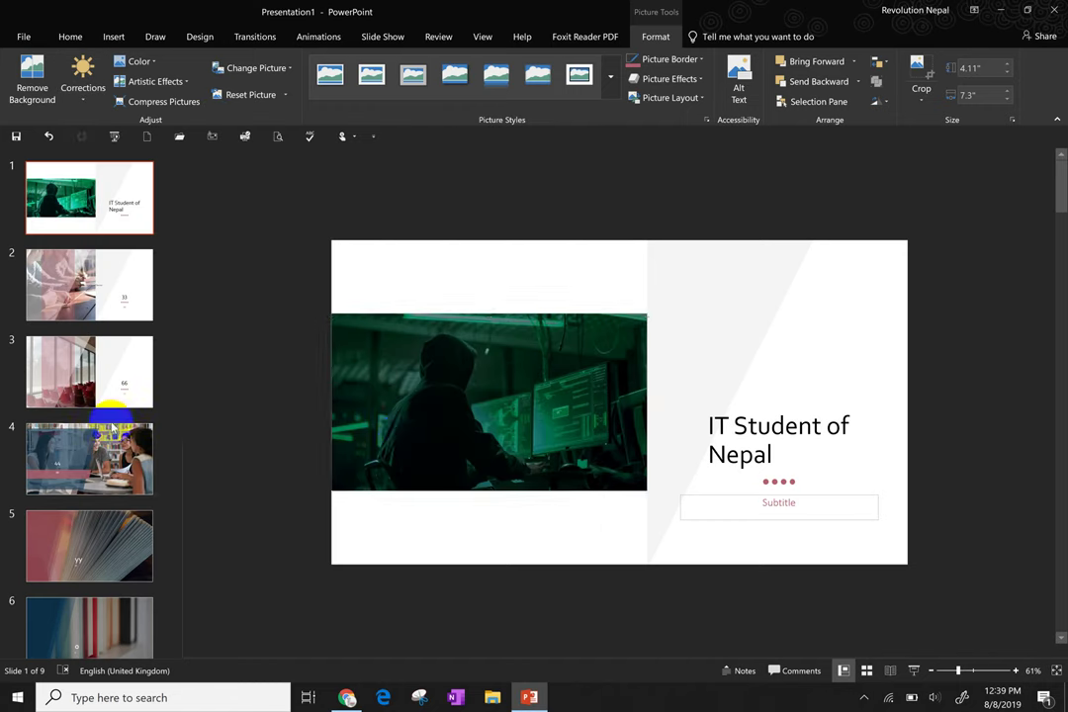
left_click(250, 94)
left_click(285, 95)
left_click(286, 95)
right_click(287, 98)
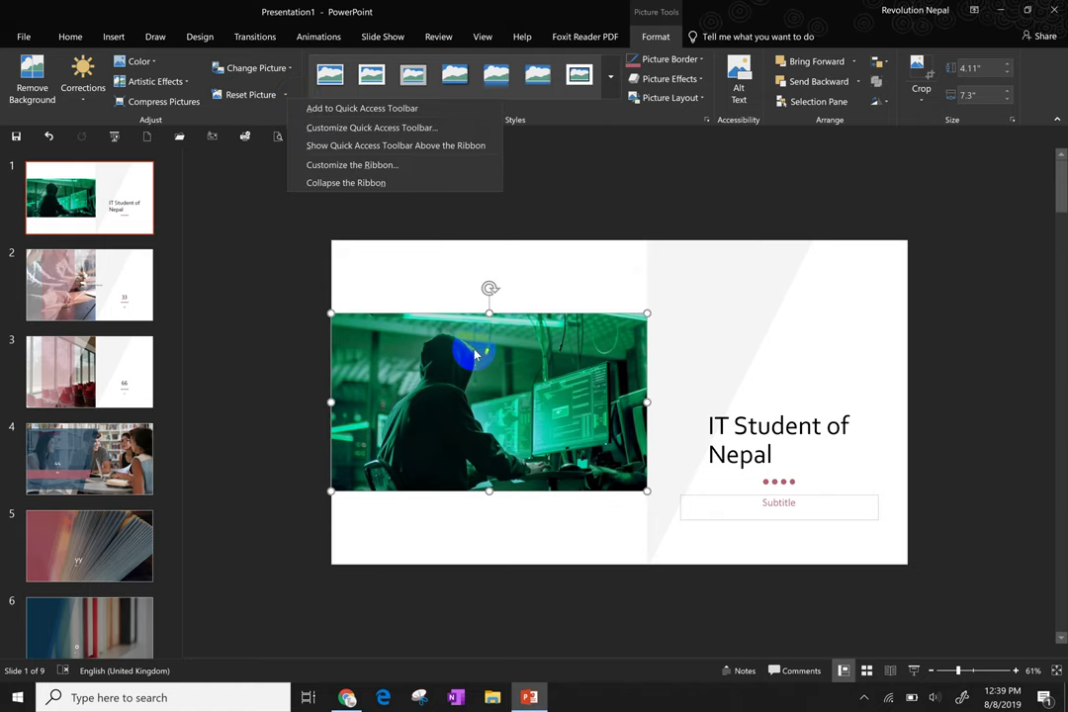
left_click(475, 354)
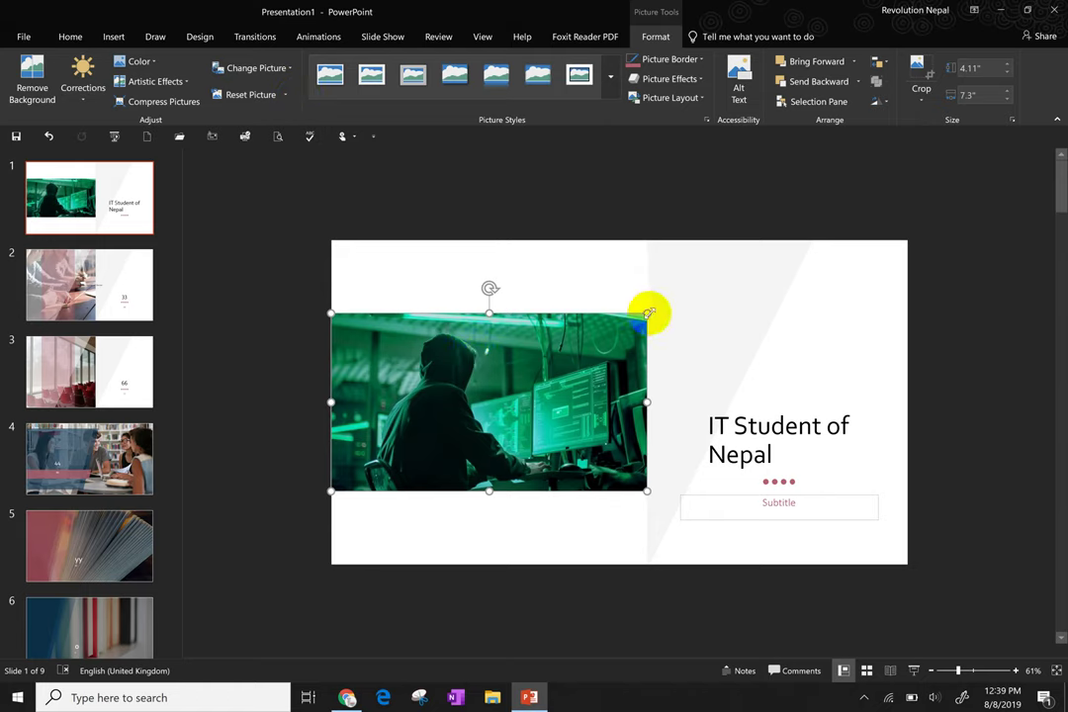
Resize the hacker picture to 3.68 by 6.55 inches and nudge it right and down
left_click_drag(649, 313, 551, 331)
mouse_move(523, 386)
left_mouse_down()
mouse_move(539, 391)
mouse_move(532, 352)
mouse_move(531, 377)
left_mouse_up()
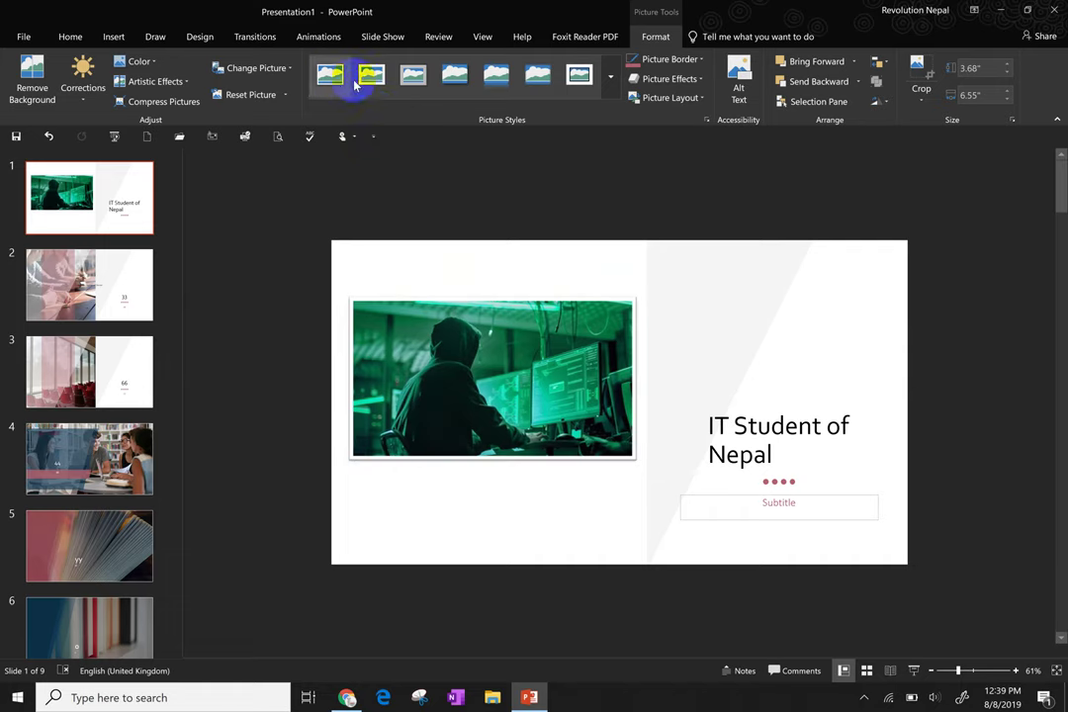
Apply the Thick Matte, Black picture style and set the border weight to 2¼ pt
left_click(615, 87)
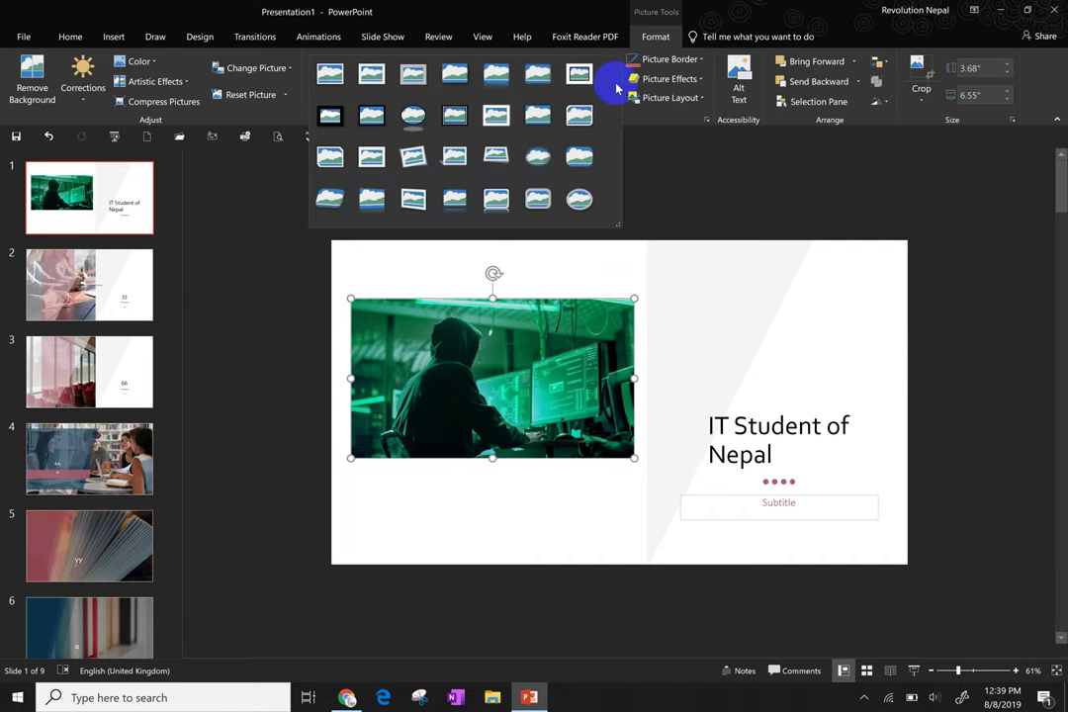
left_click(333, 116)
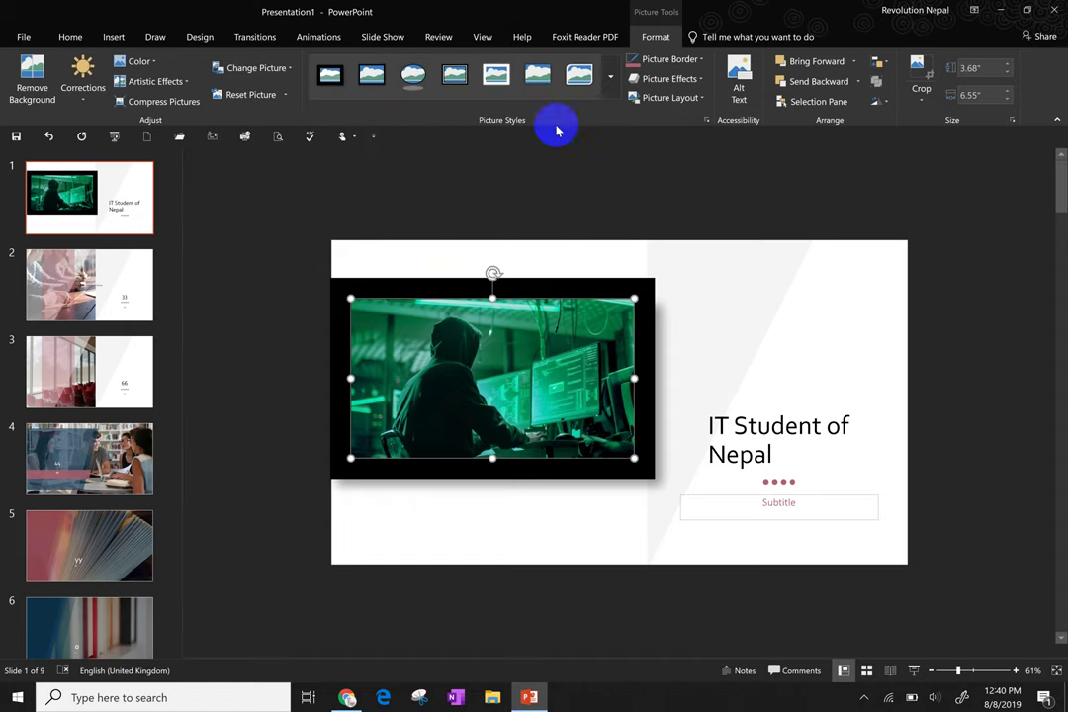
left_click(669, 59)
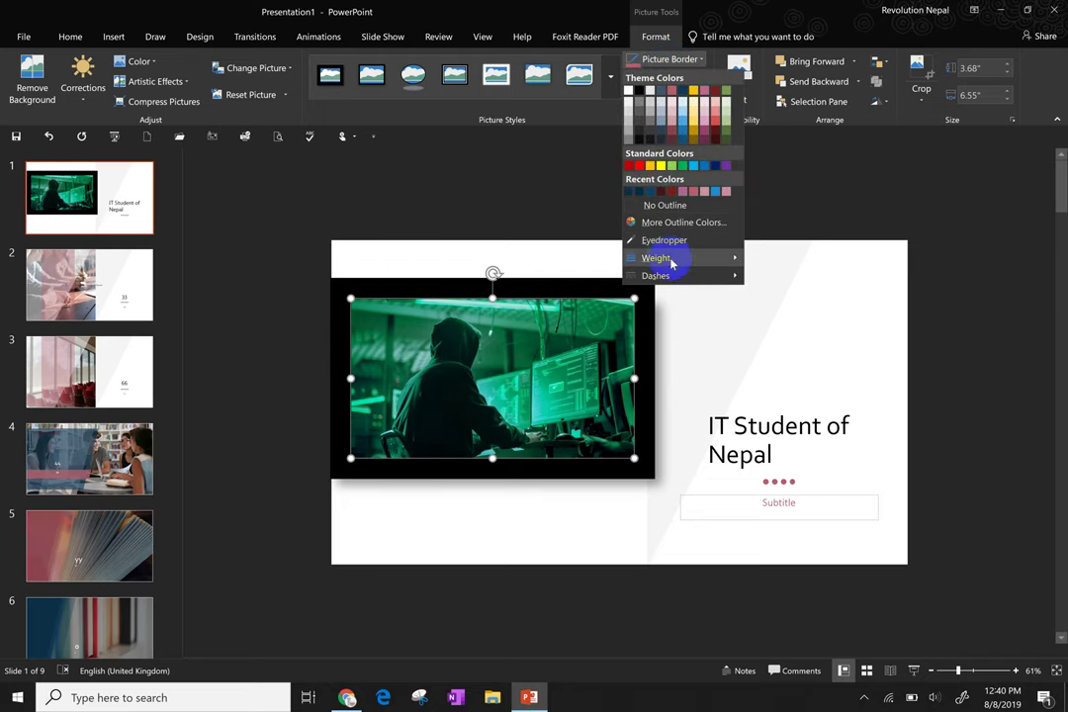
mouse_move(672, 262)
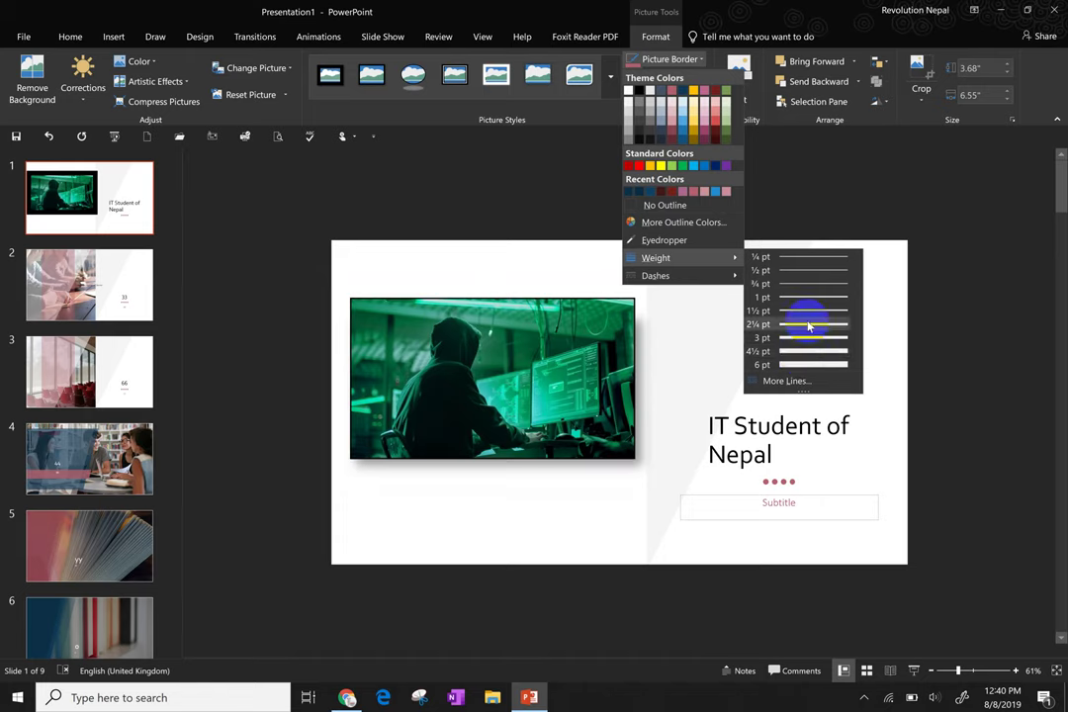
left_click(809, 323)
left_click(735, 338)
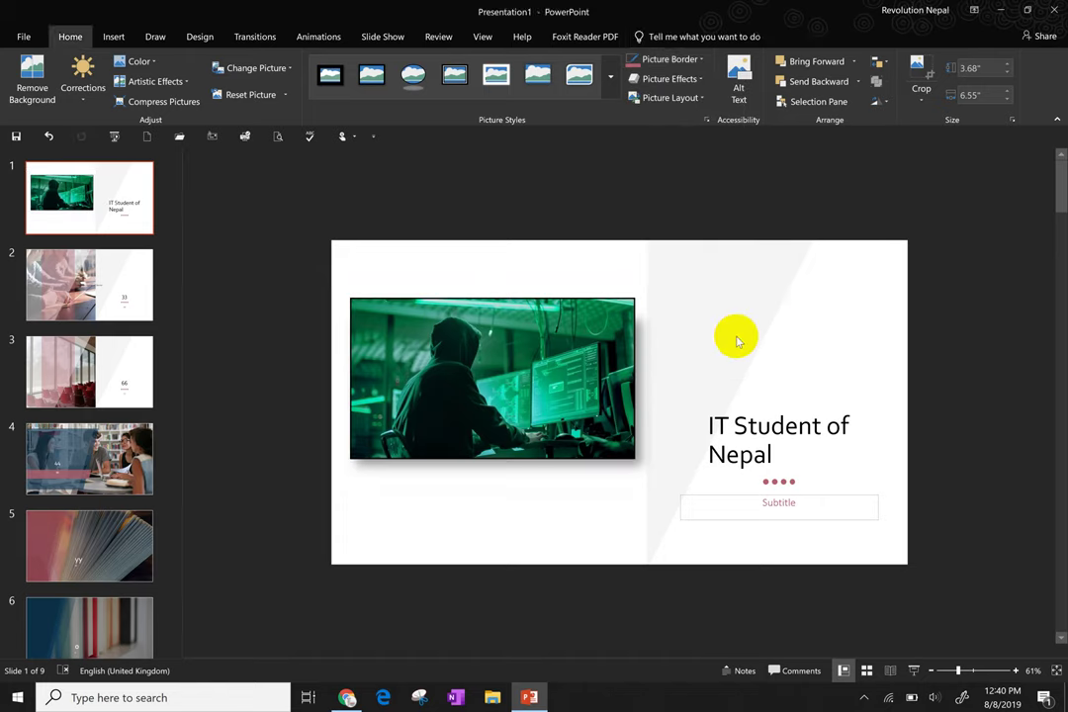
left_click(579, 368)
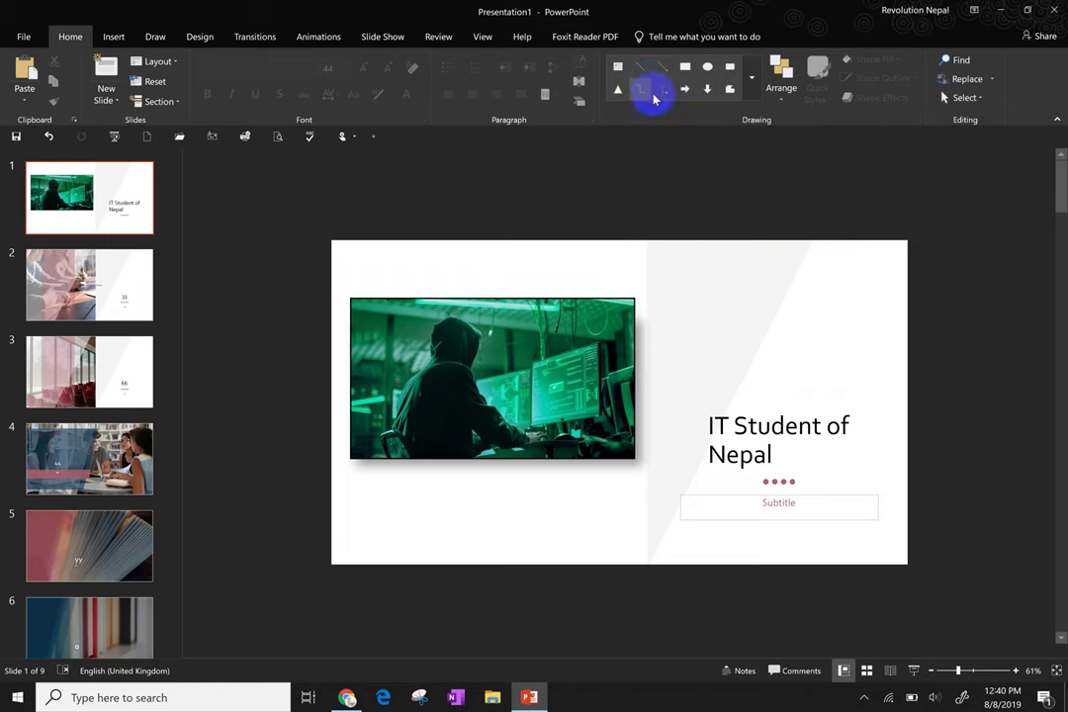
double_click(579, 362)
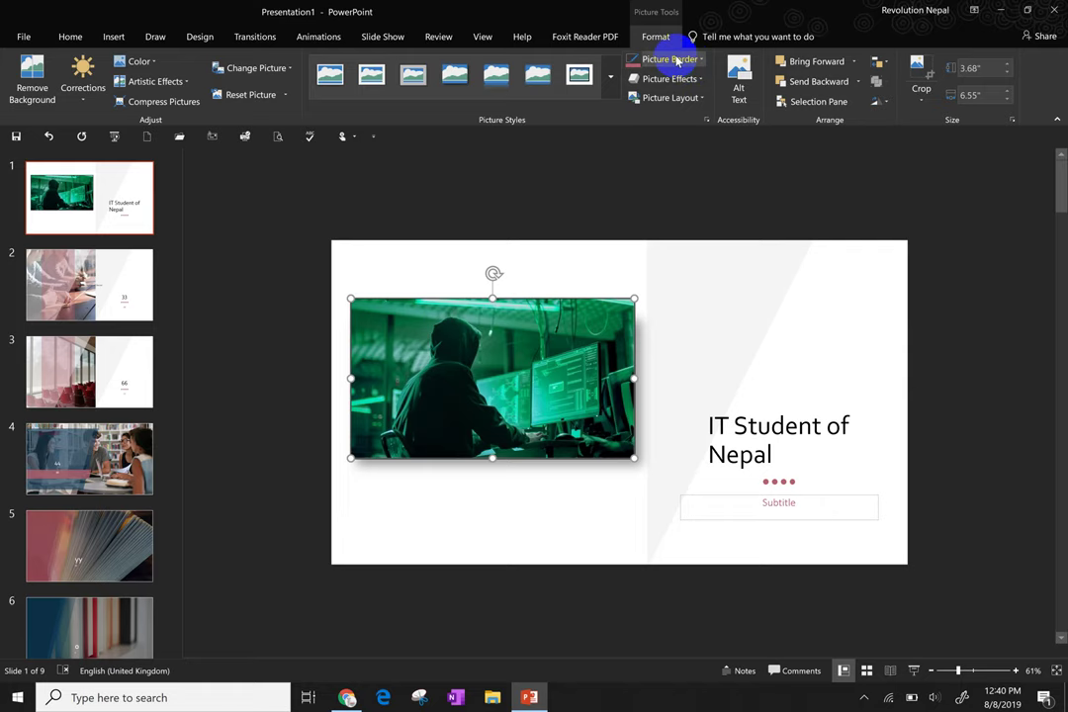
Give the hacker picture a red border and the first Reflection variation
left_click(678, 61)
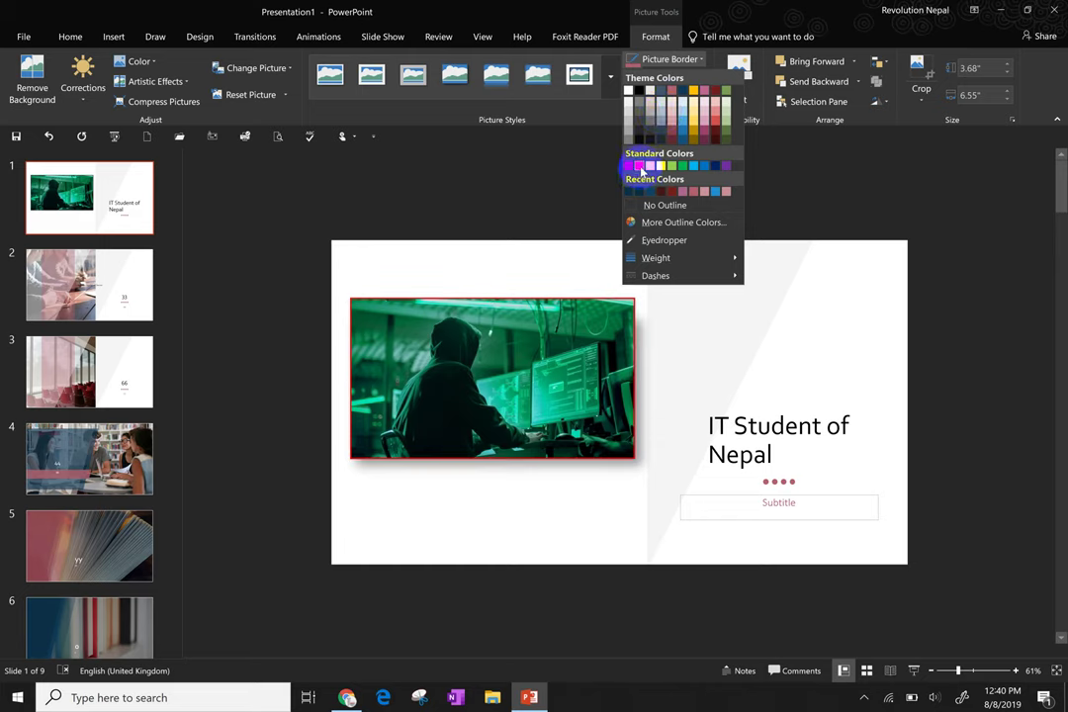
left_click(639, 165)
left_click(670, 79)
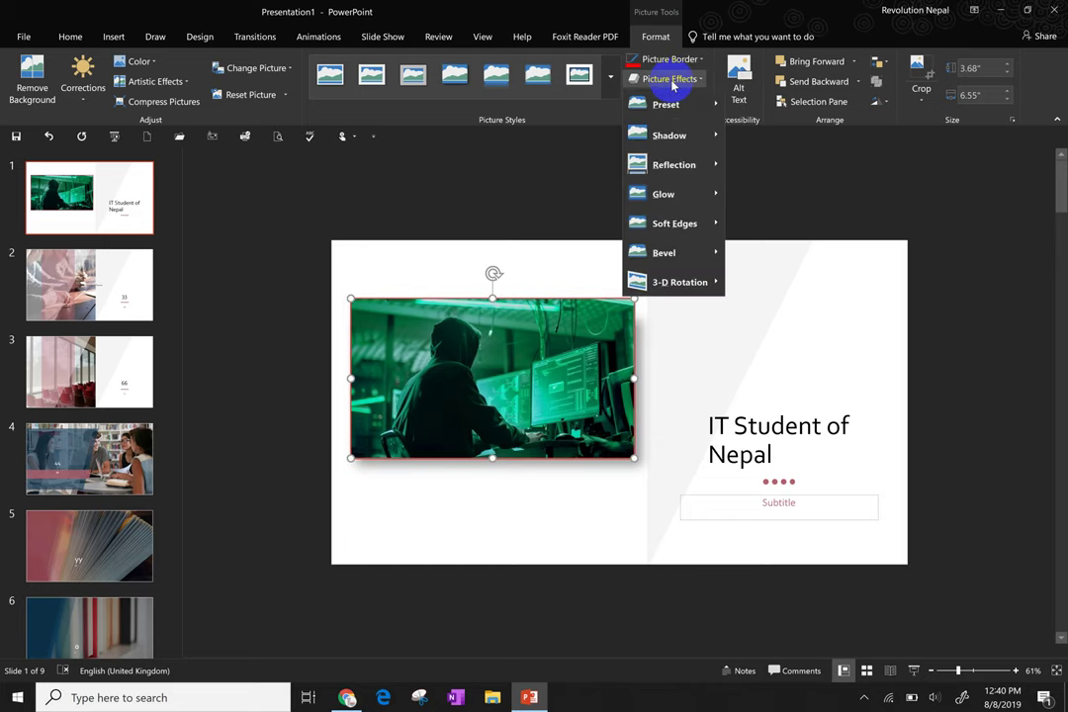
mouse_move(673, 168)
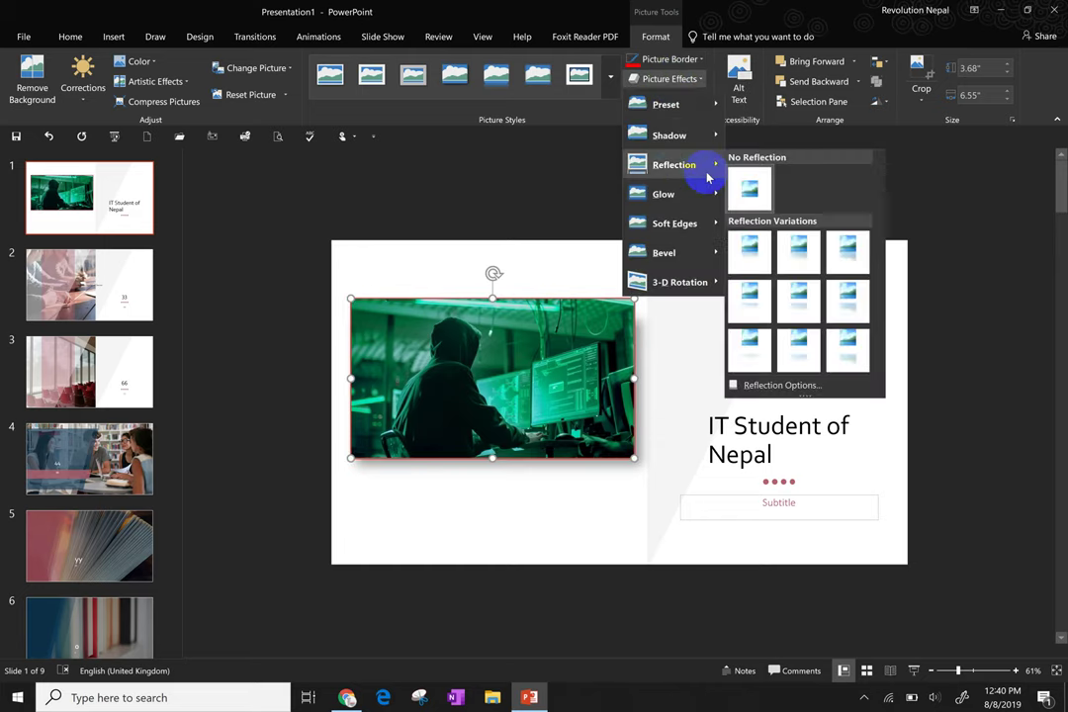
left_click(768, 257)
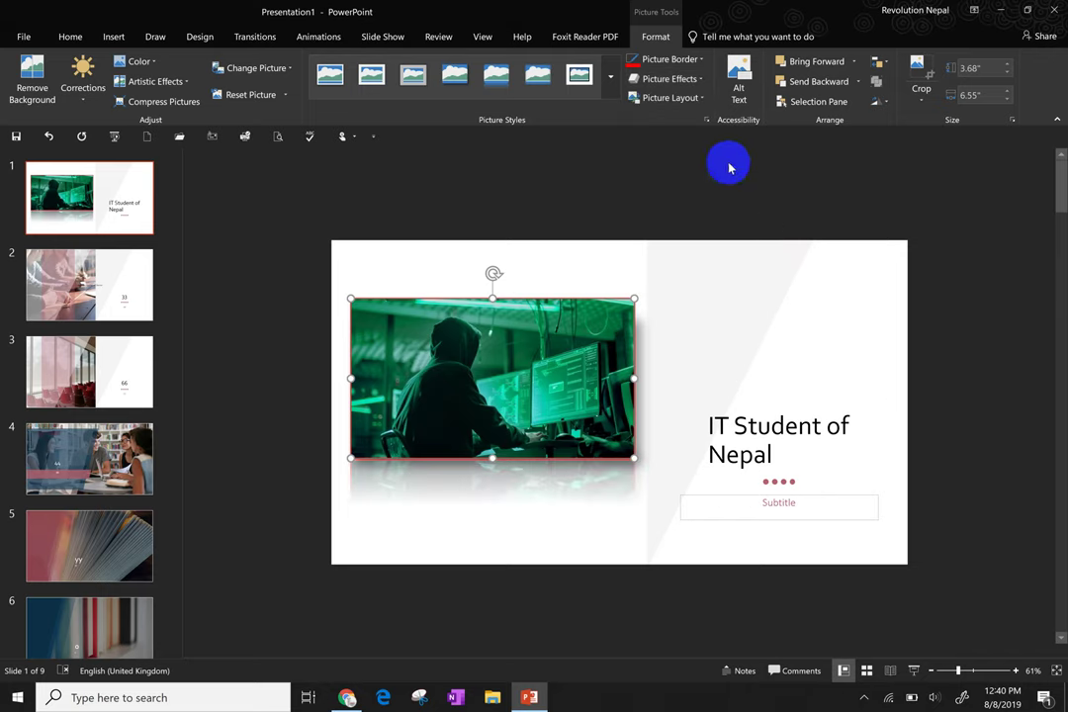
left_click(681, 99)
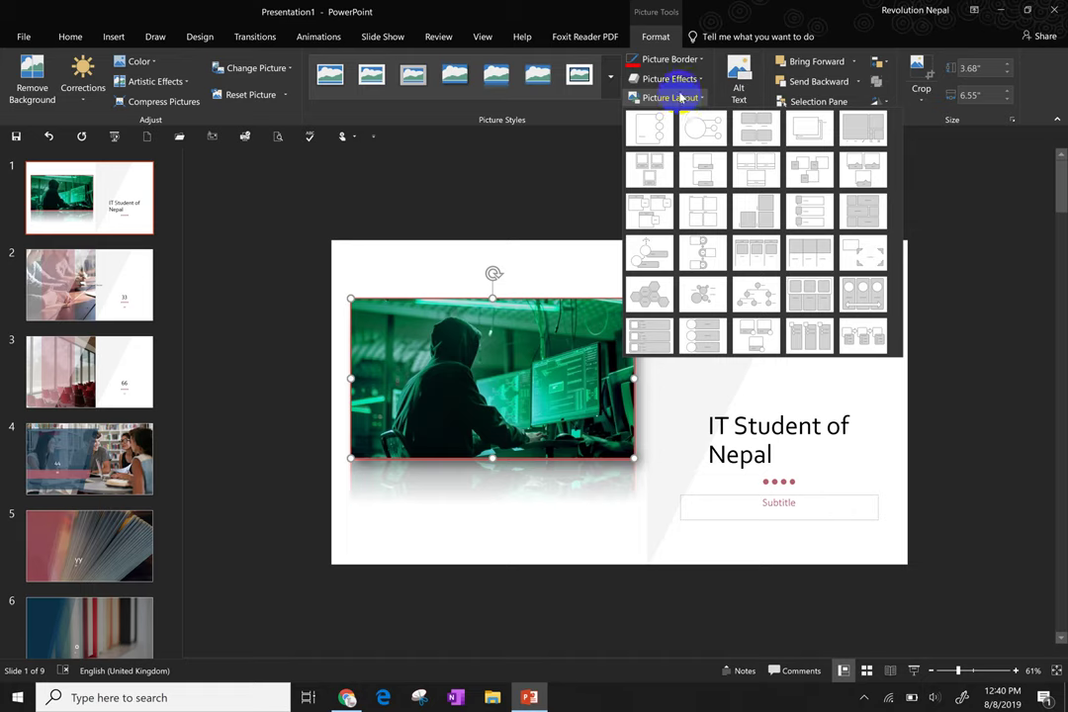
left_click(752, 427)
left_click(747, 427)
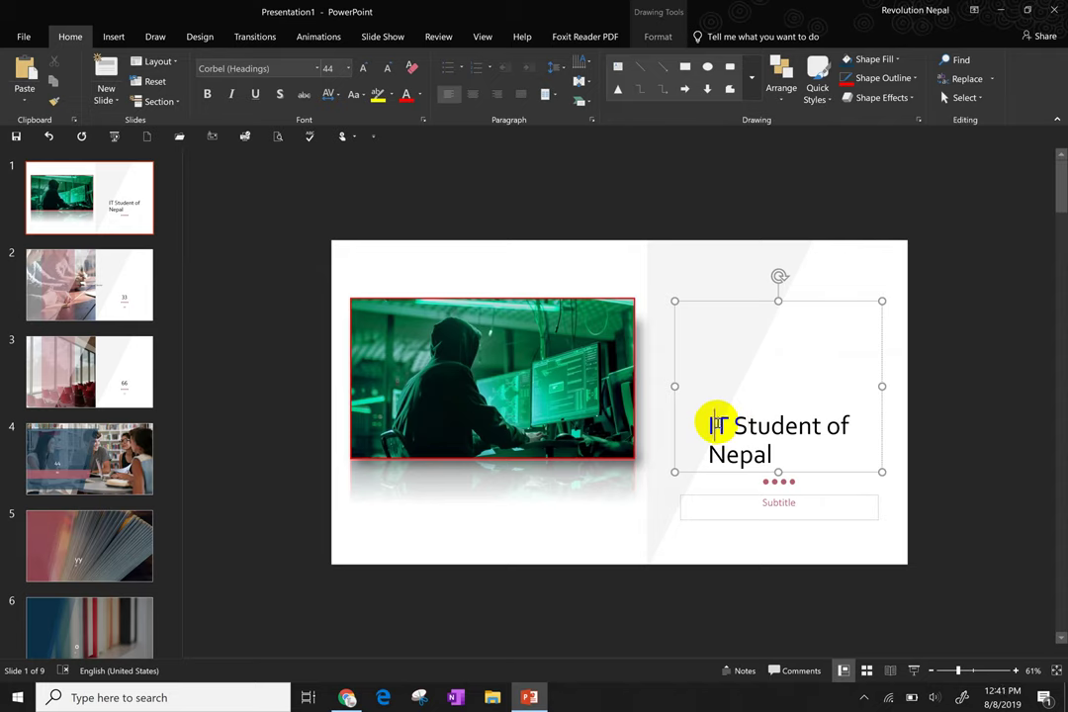
Keep the title text Horizontal, shorten its box, and move it to the slide's top right
left_click(586, 66)
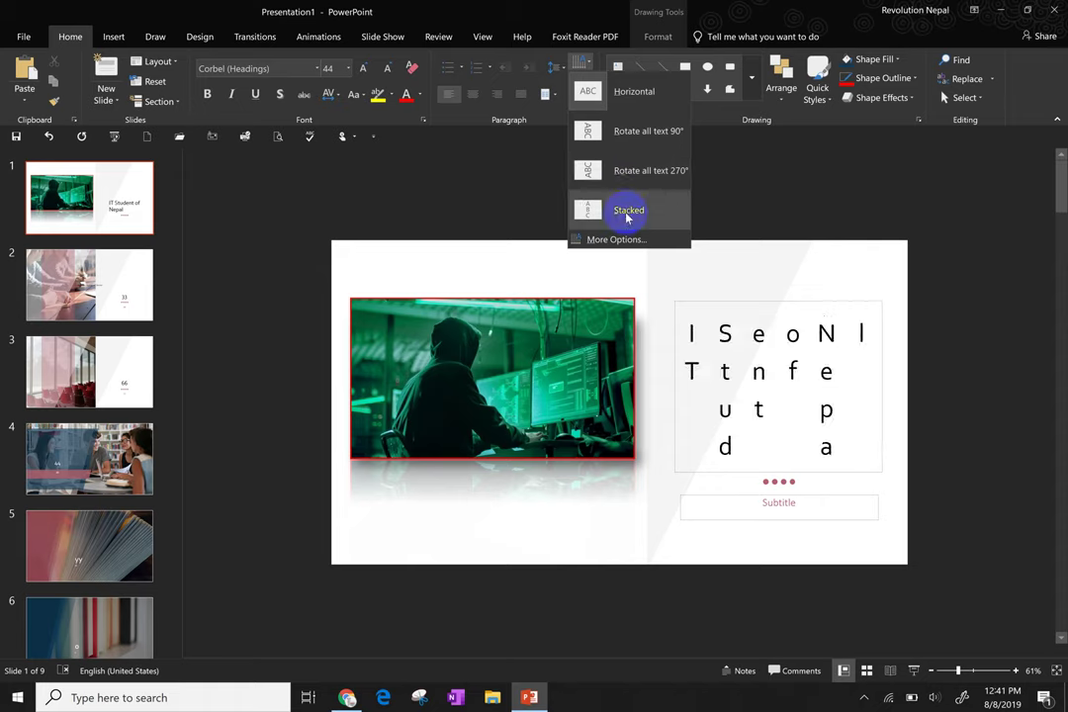
left_click(599, 99)
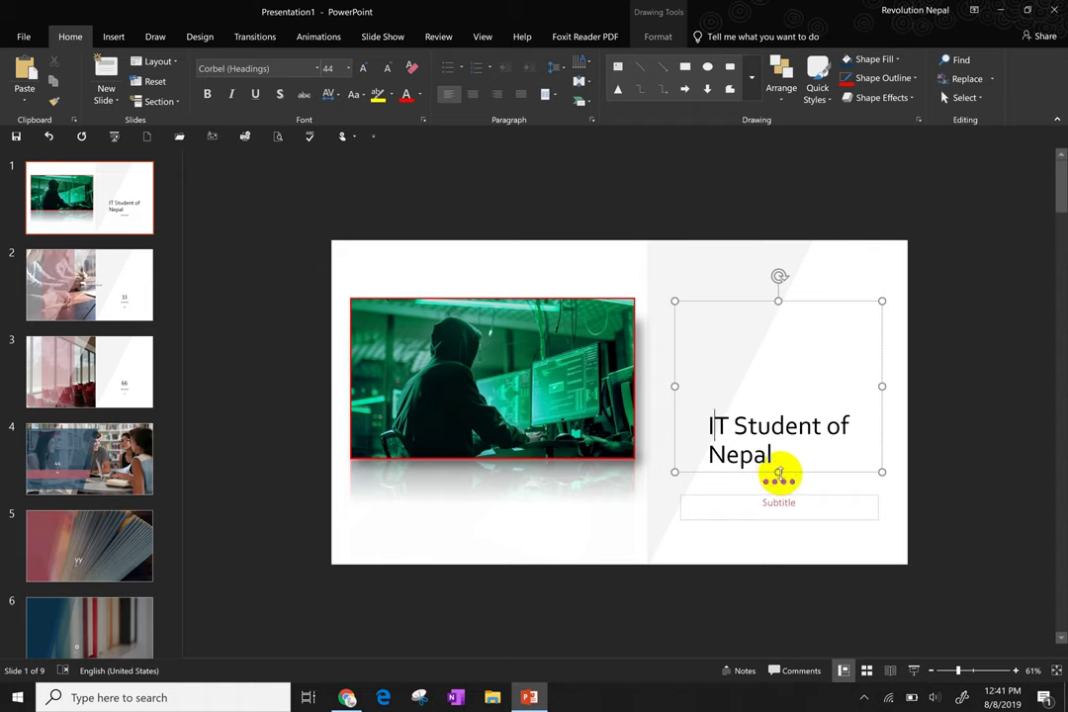
left_click_drag(778, 474, 783, 358)
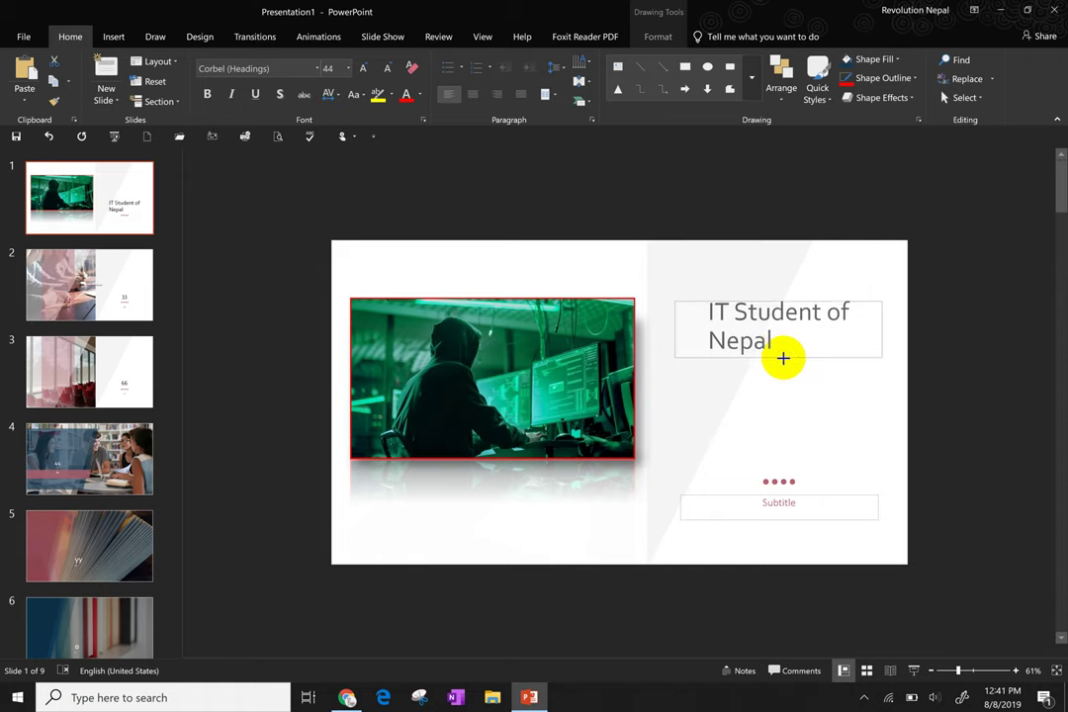
left_click_drag(784, 357, 783, 359)
left_click_drag(760, 303, 760, 265)
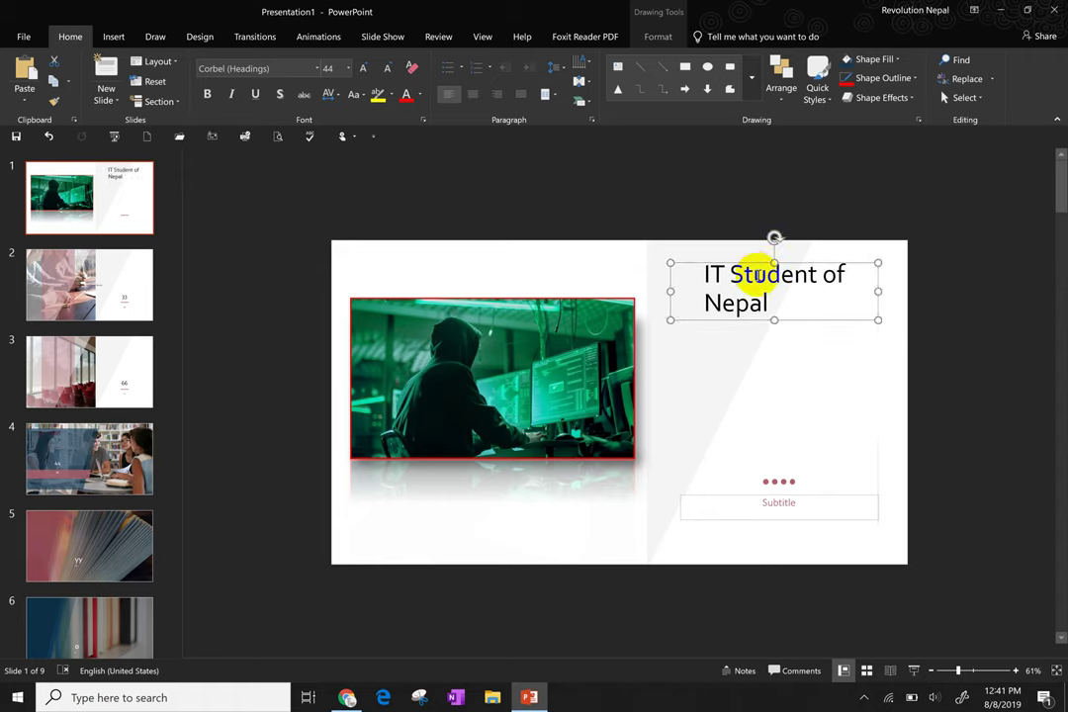
Set the 'IT Student of Nepal' title to 40 pt with Middle vertical alignment
left_click_drag(775, 306, 709, 277)
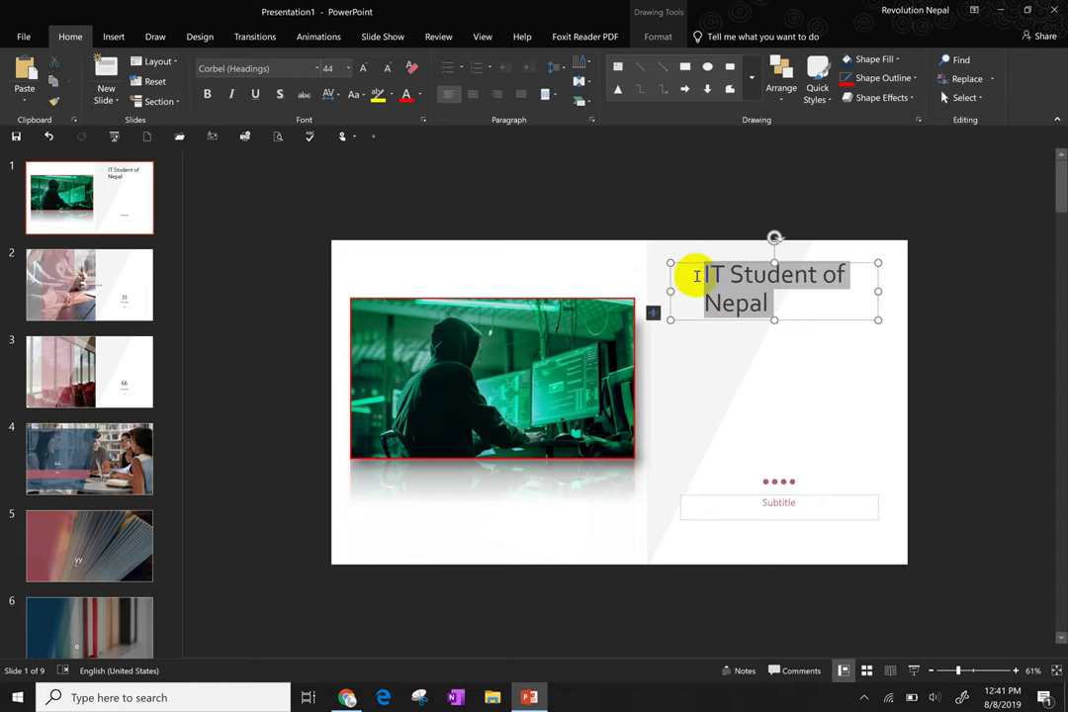
left_click(348, 69)
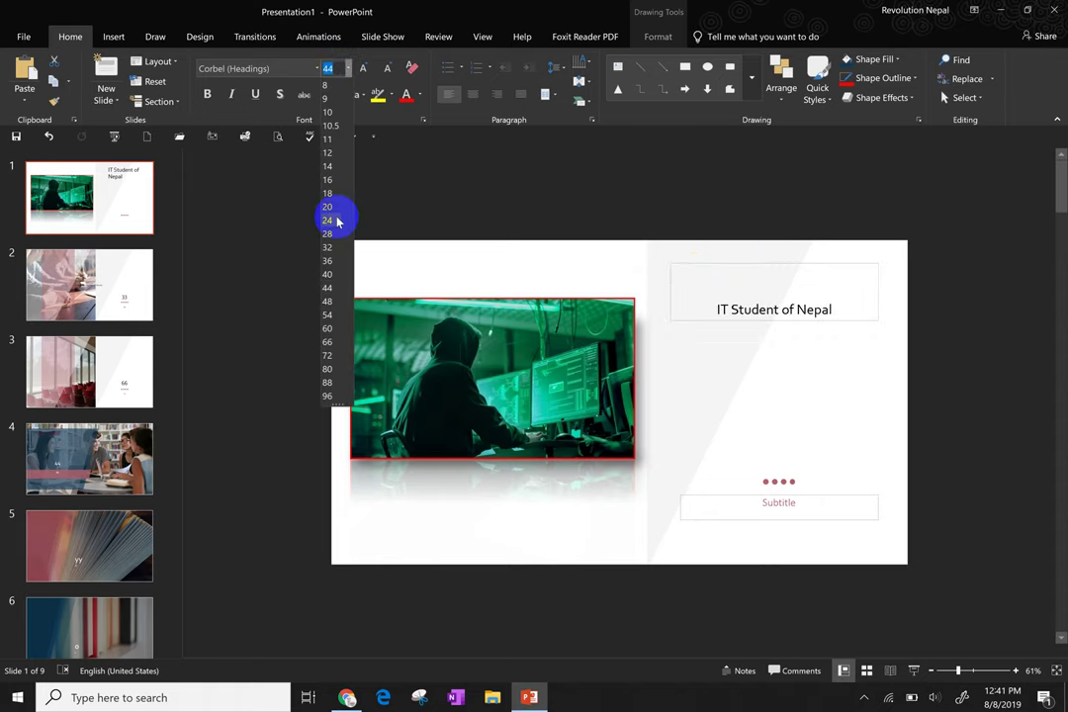
left_click(330, 275)
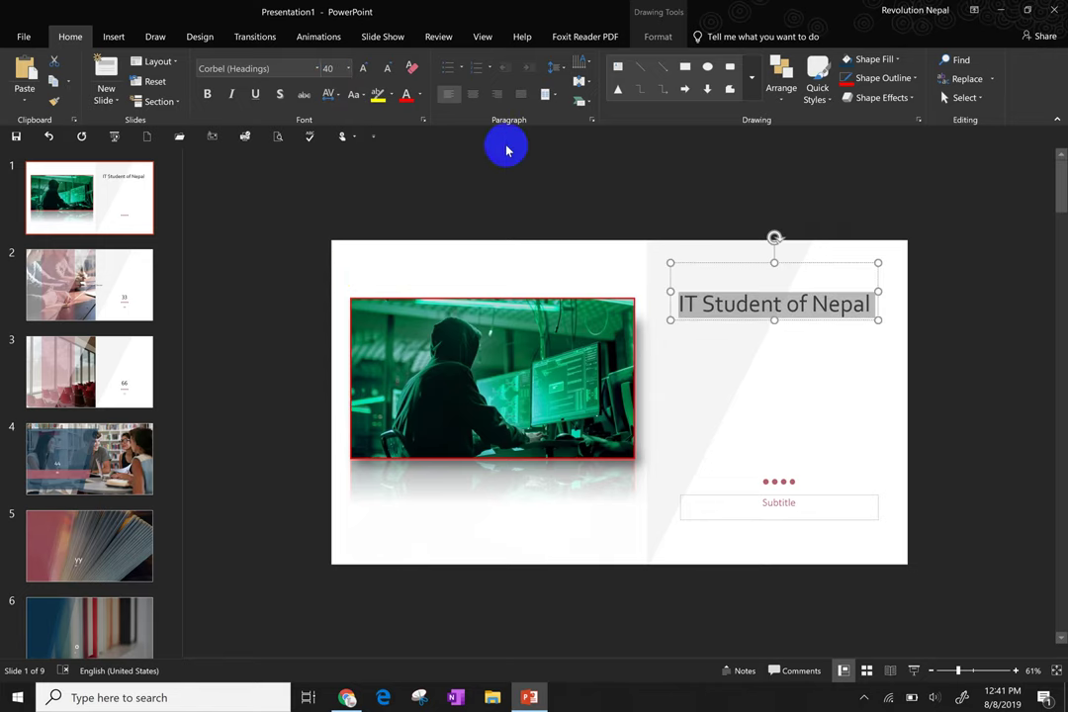
left_click(578, 83)
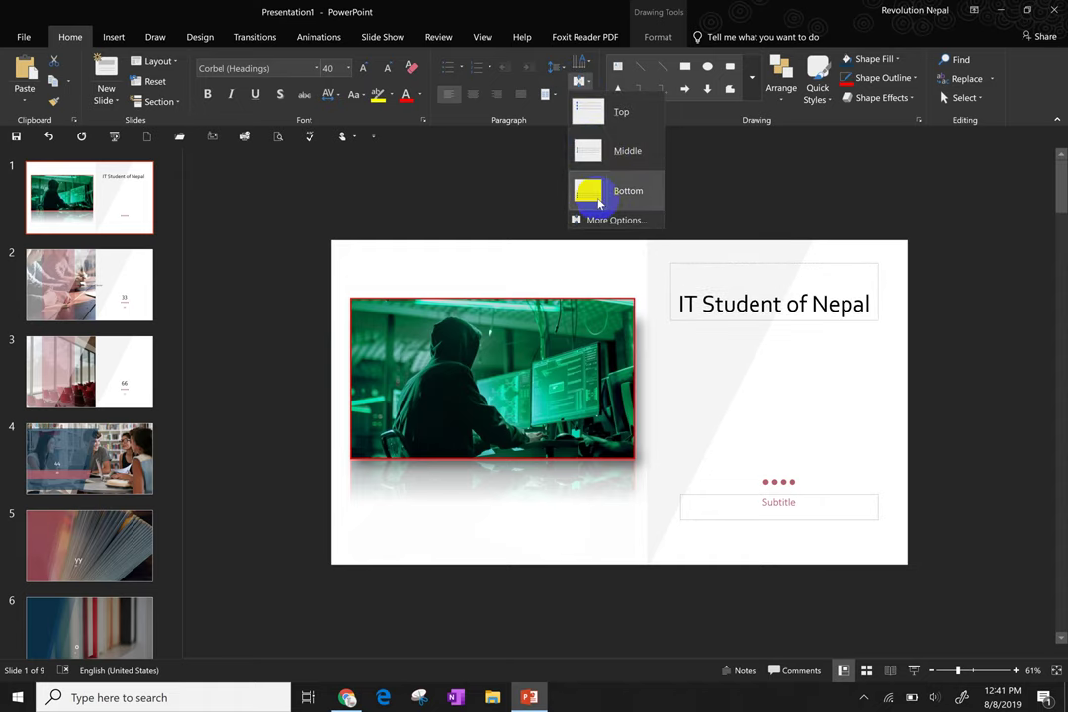
left_click(602, 151)
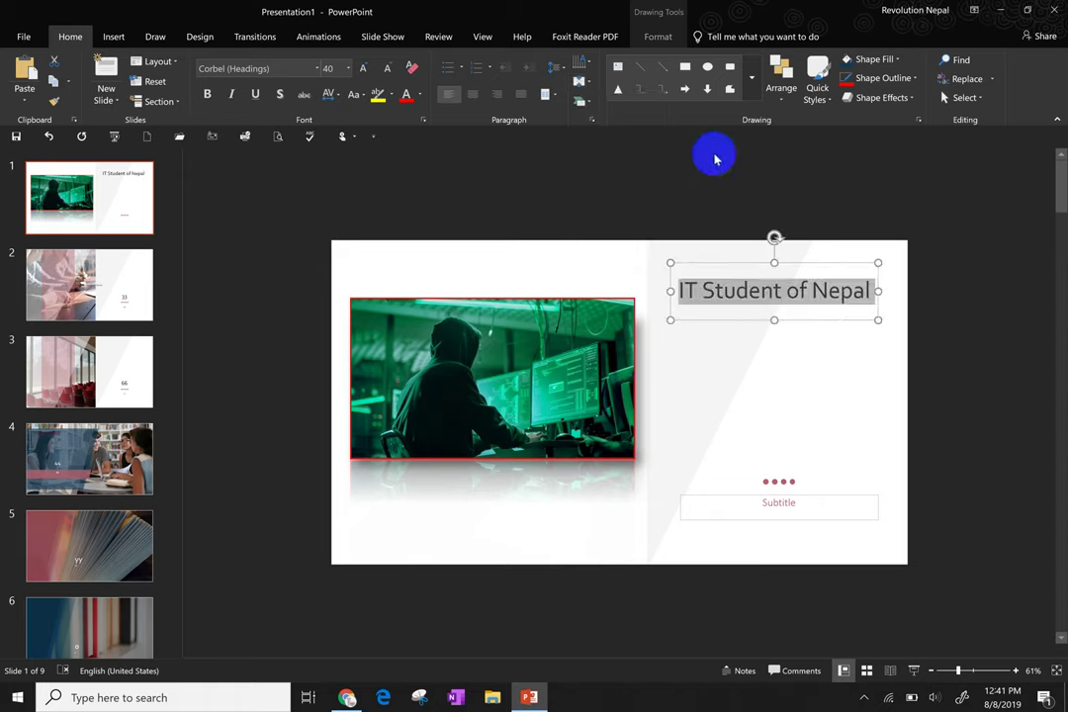
left_click(818, 107)
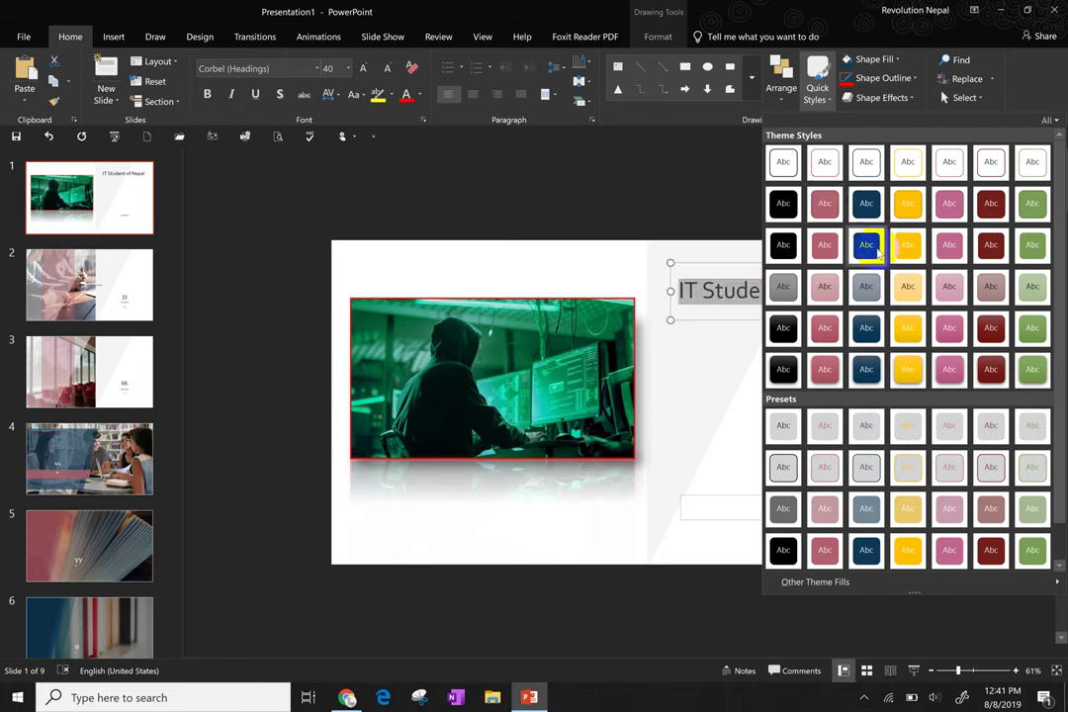
Apply the navy Quick Style to the 'IT Student of Nepal' title box
left_click(867, 242)
left_click(880, 256)
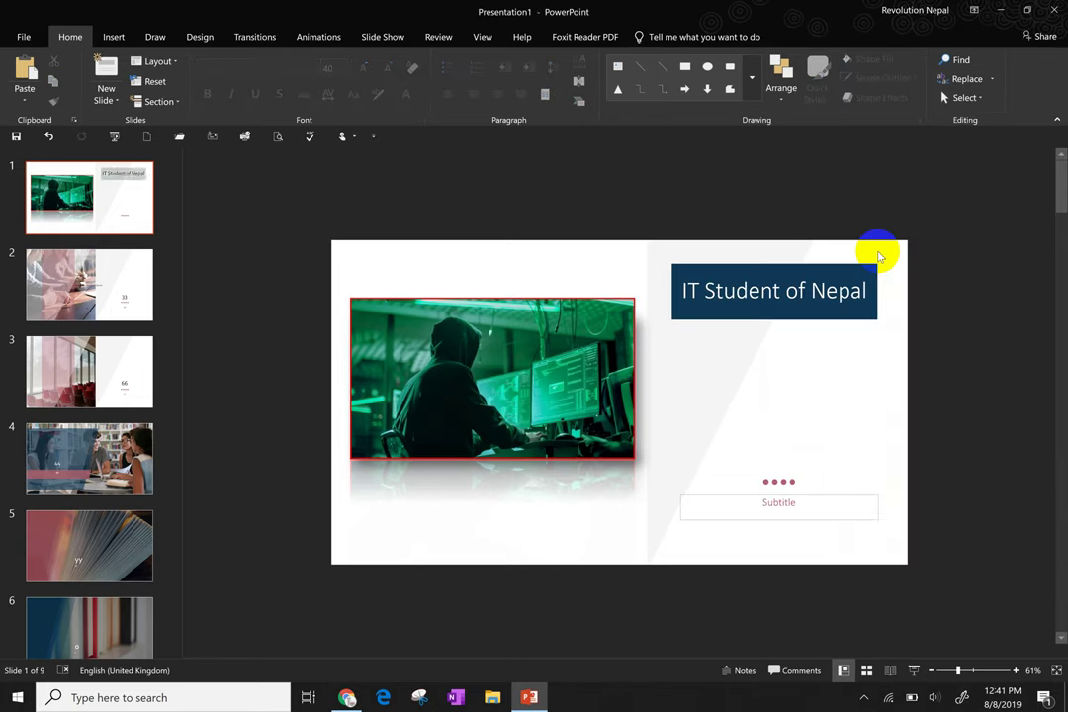
left_click(870, 270)
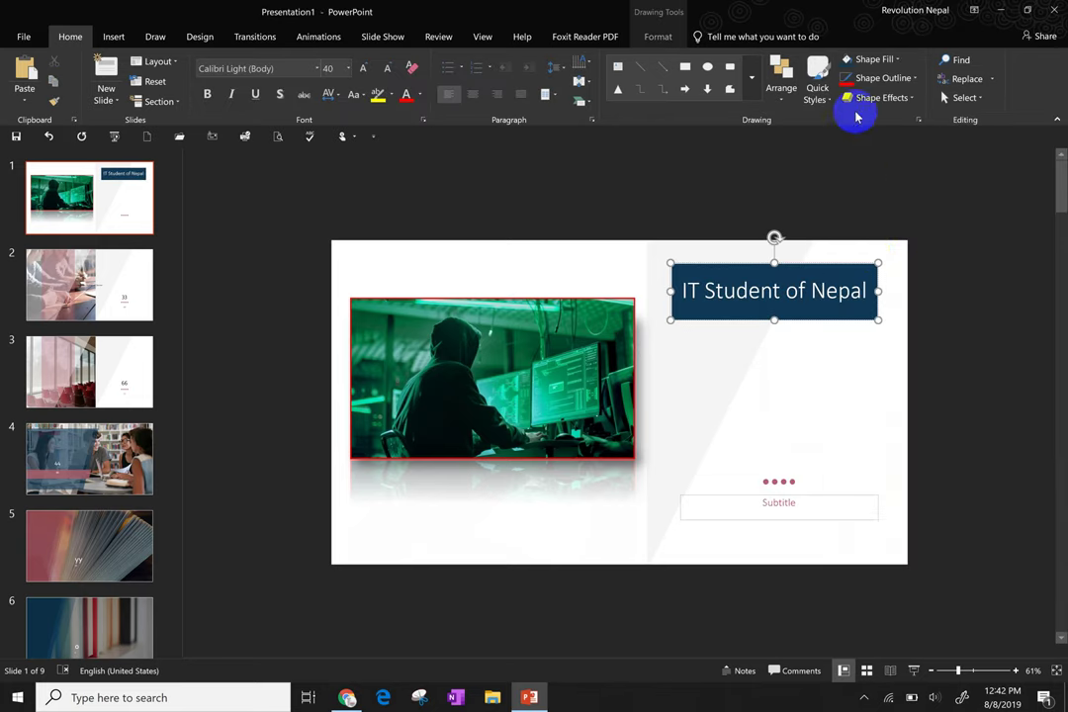
Give the title box a 6 pt thick red outline
left_click(886, 80)
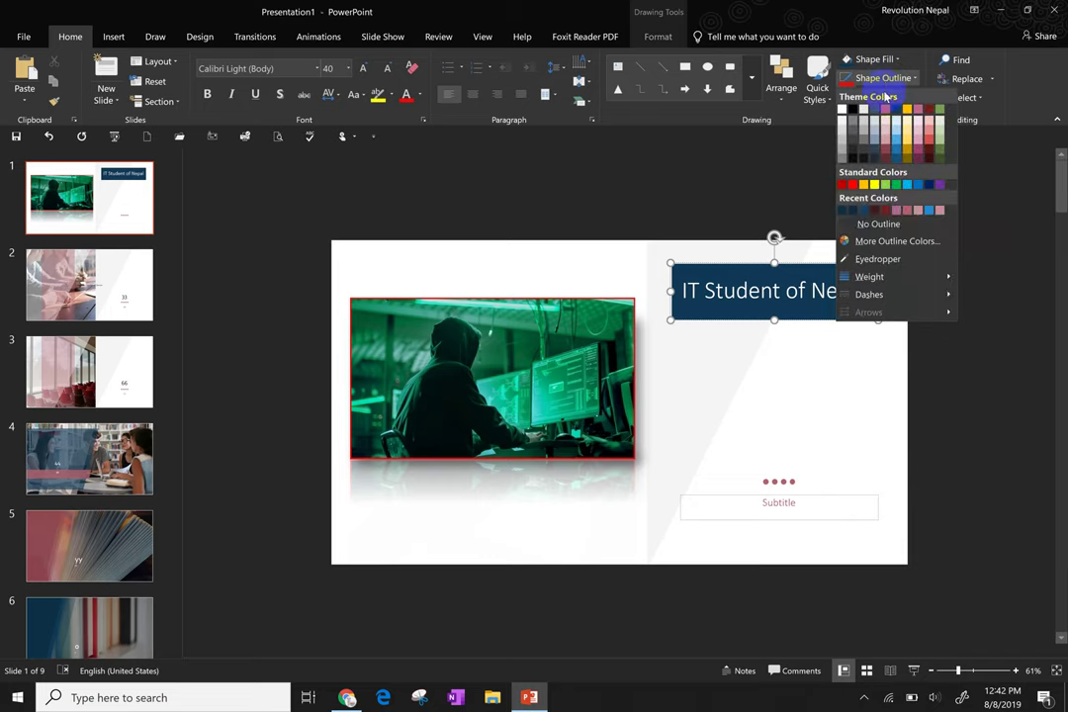
mouse_move(887, 278)
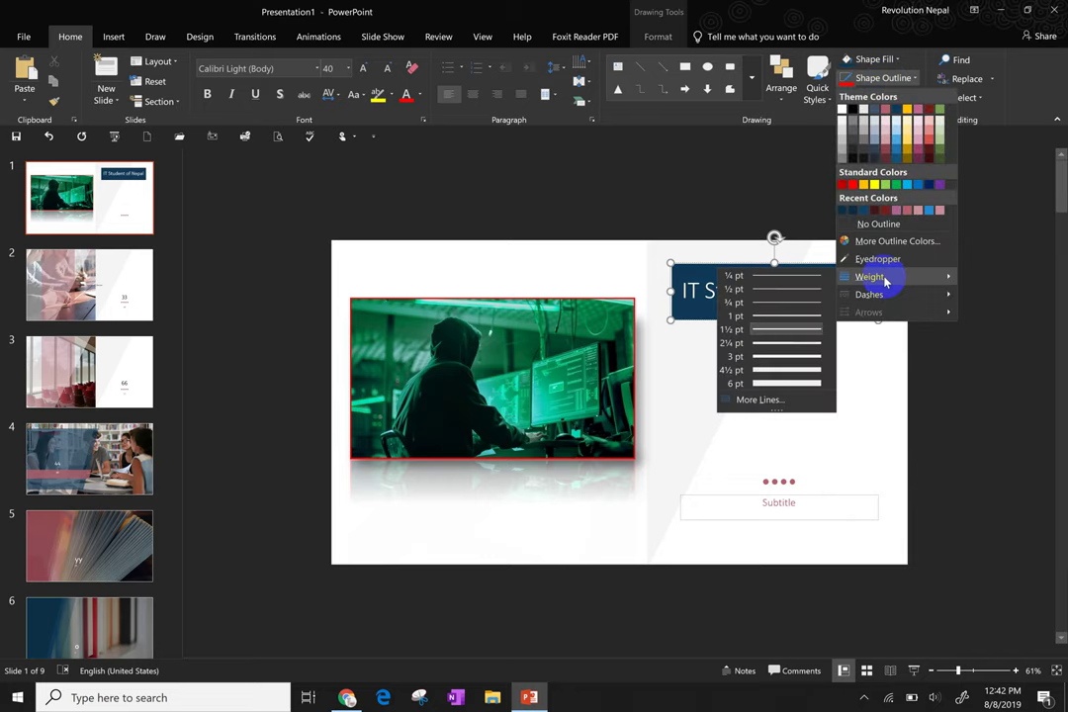
left_click(786, 383)
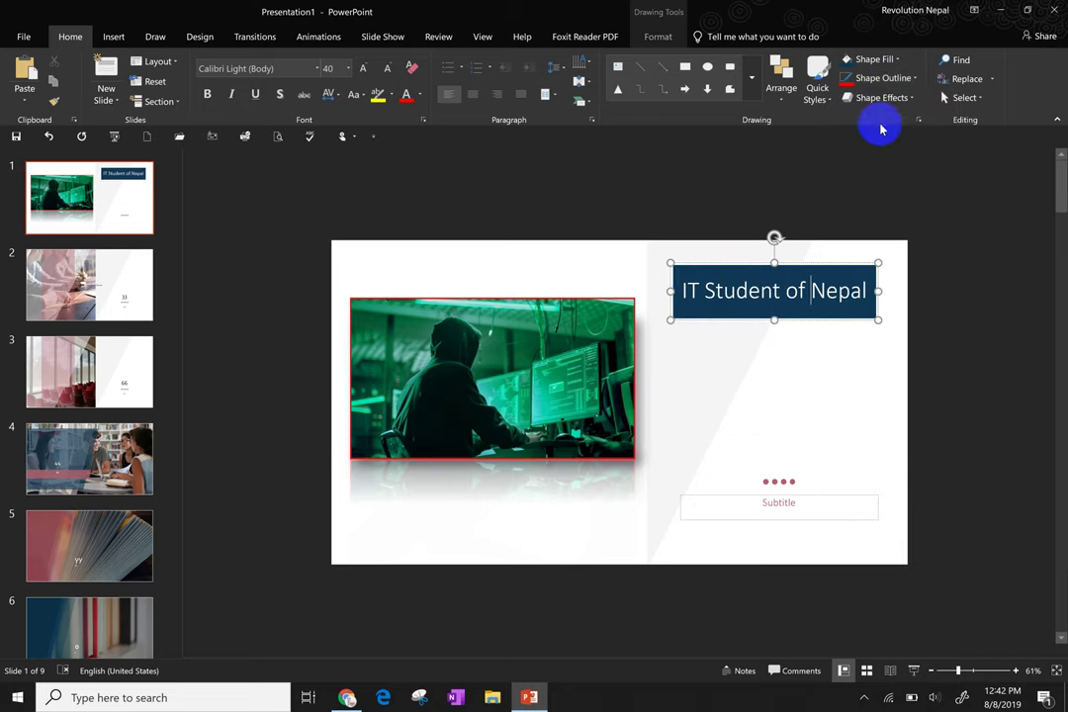
left_click(902, 80)
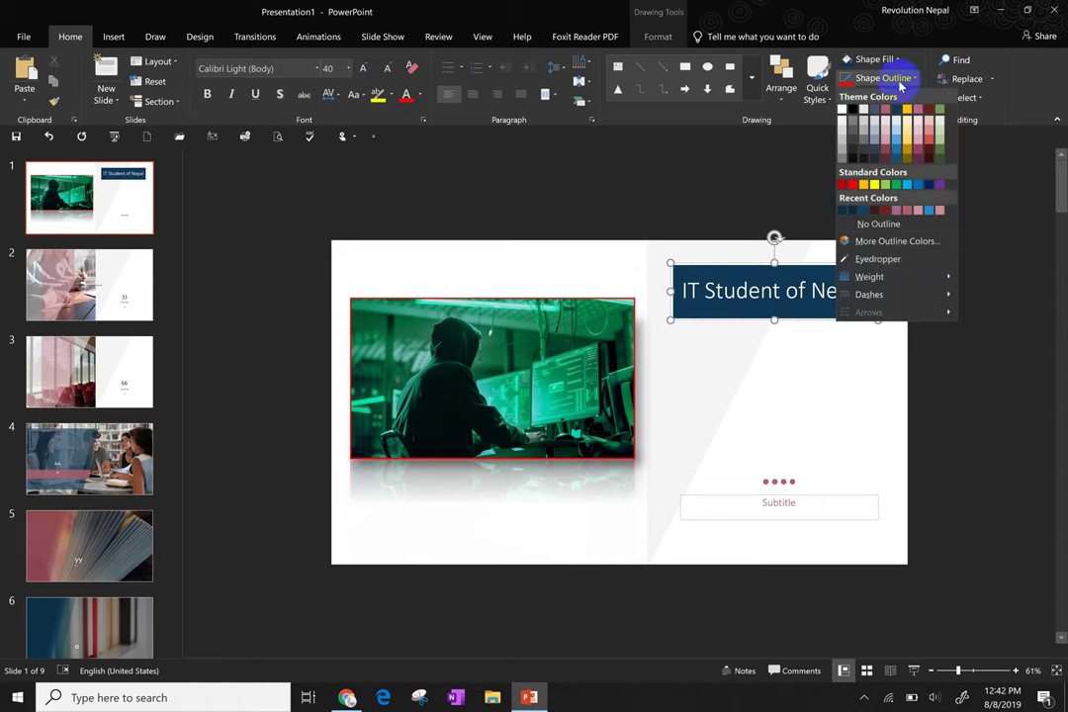
left_click(853, 185)
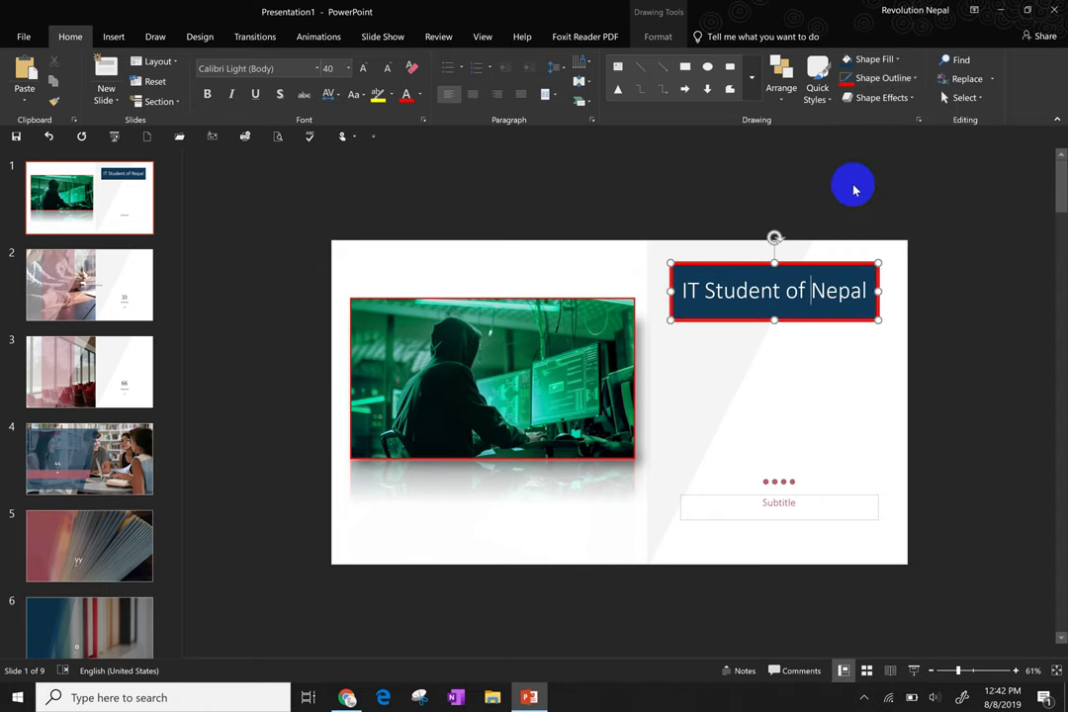
Add a reflection variation beneath the title box, then start editing the subtitle placeholder
left_click(875, 99)
left_click(891, 185)
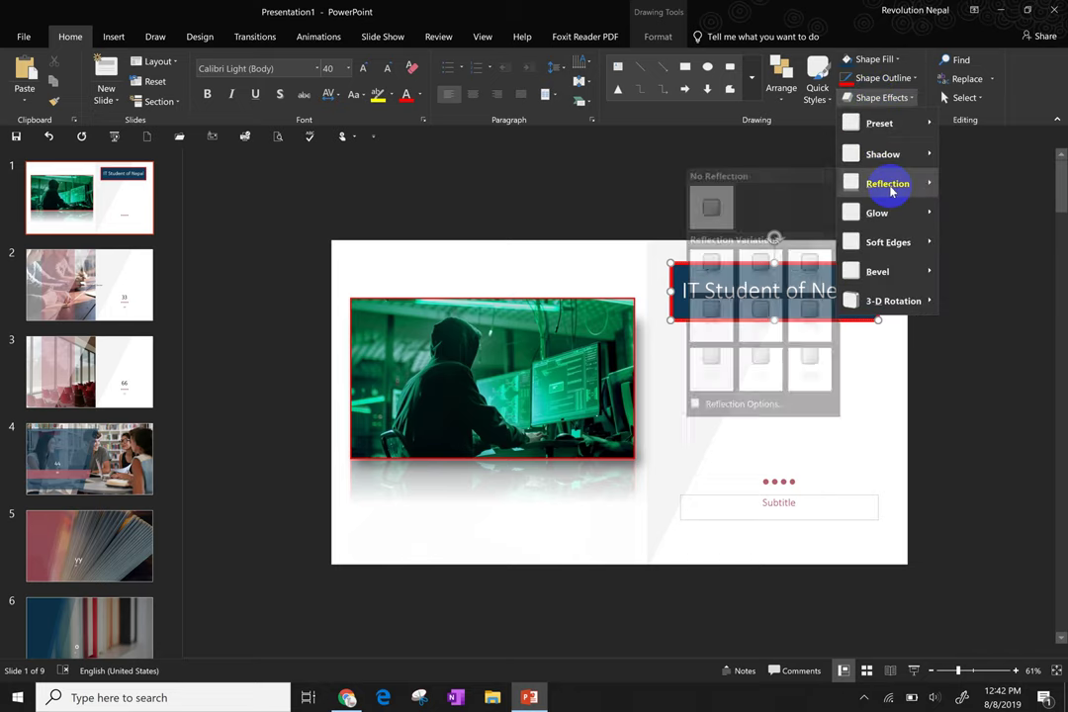
left_click(762, 285)
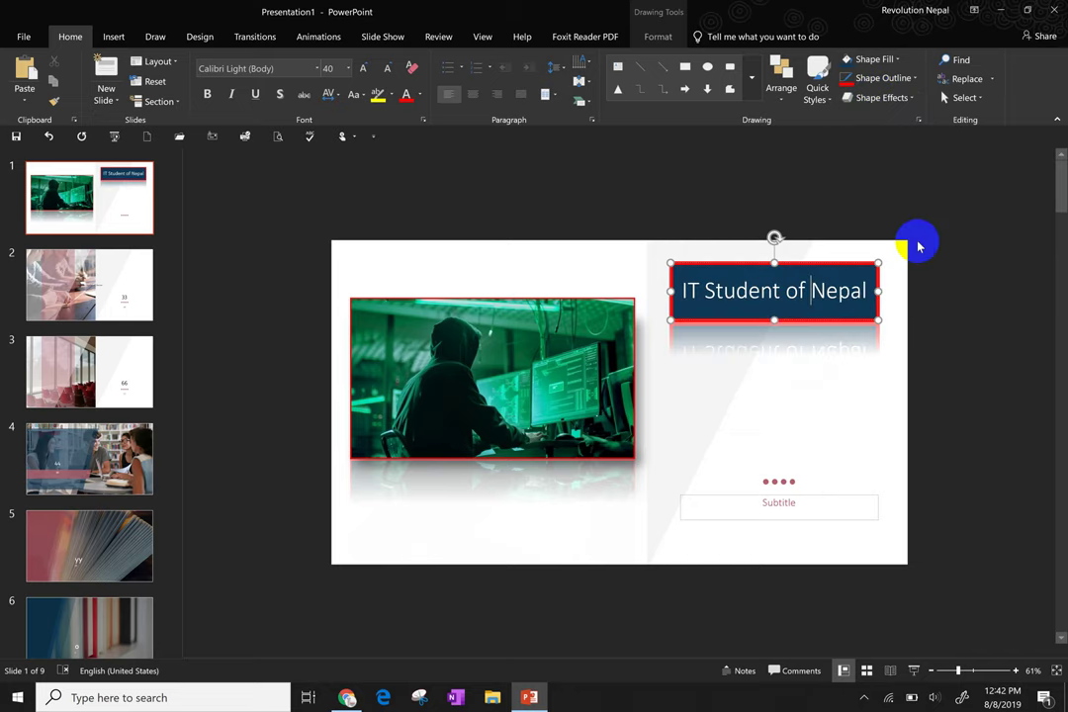
left_click(807, 506)
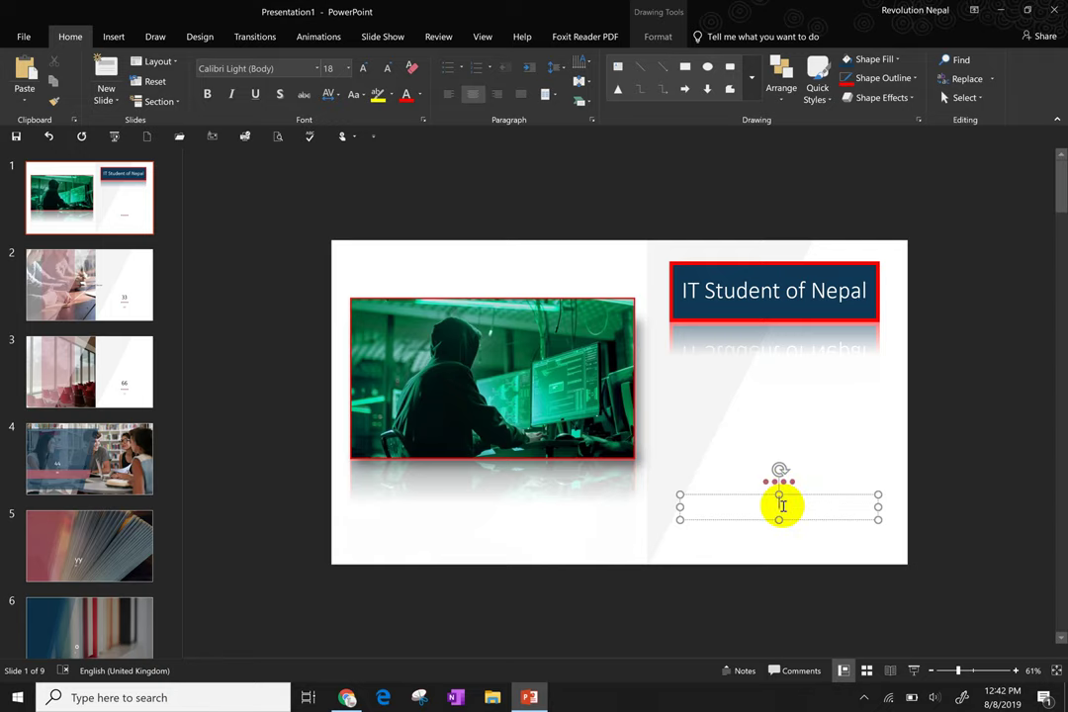
Close the stray blank presentation and finish the subtitle reading 'Nepal Online School'
key("ctrl+n")
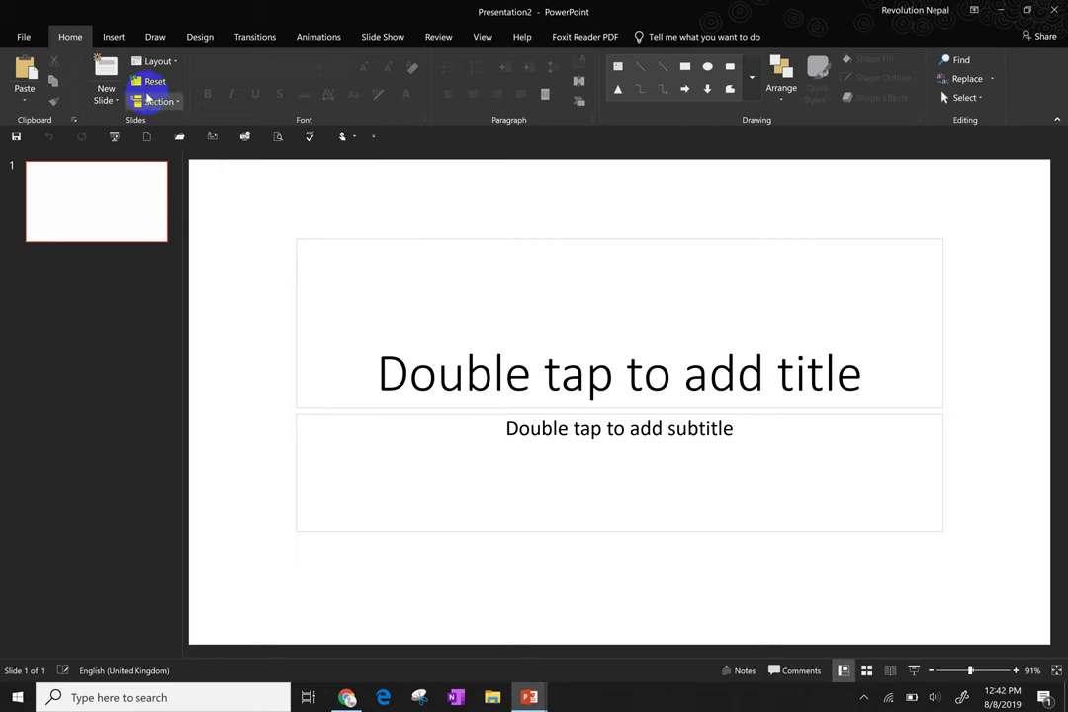
left_click(1052, 10)
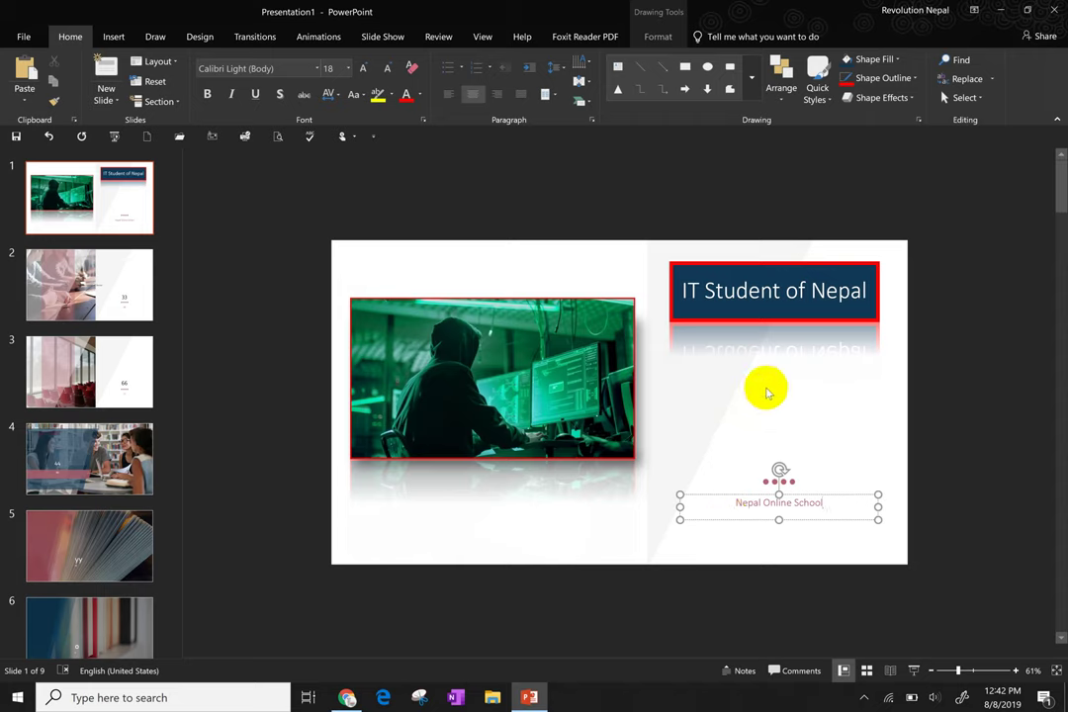
left_click(763, 388)
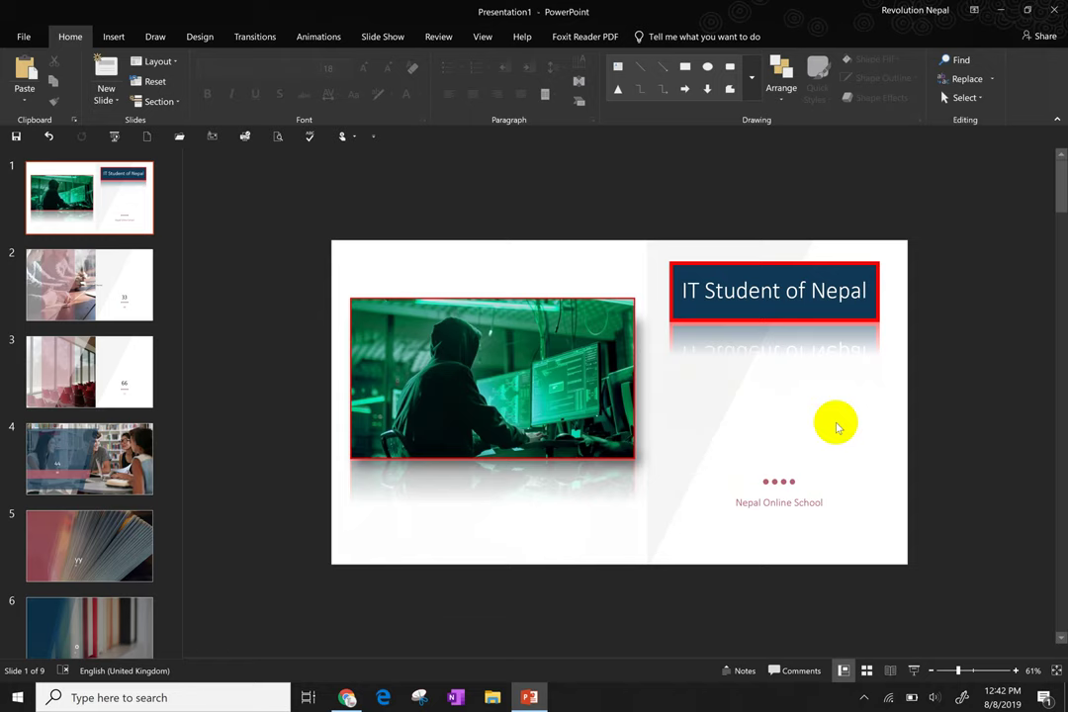
Draw a new text box below the title
left_click(116, 38)
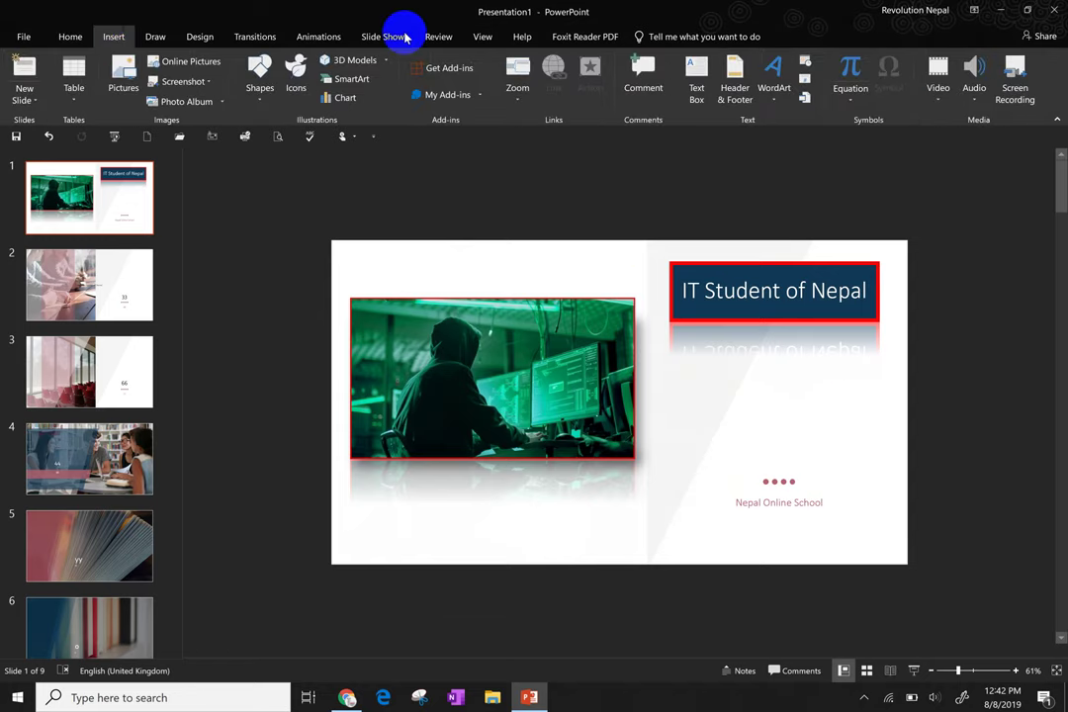
left_click(697, 88)
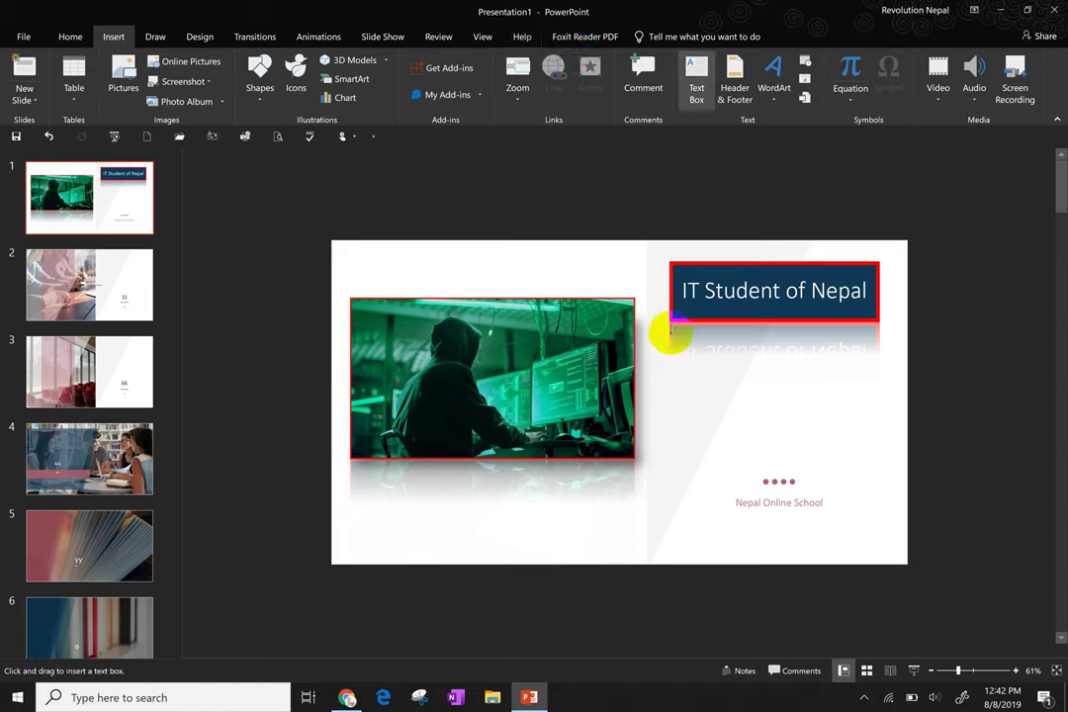
left_click_drag(671, 337, 882, 465)
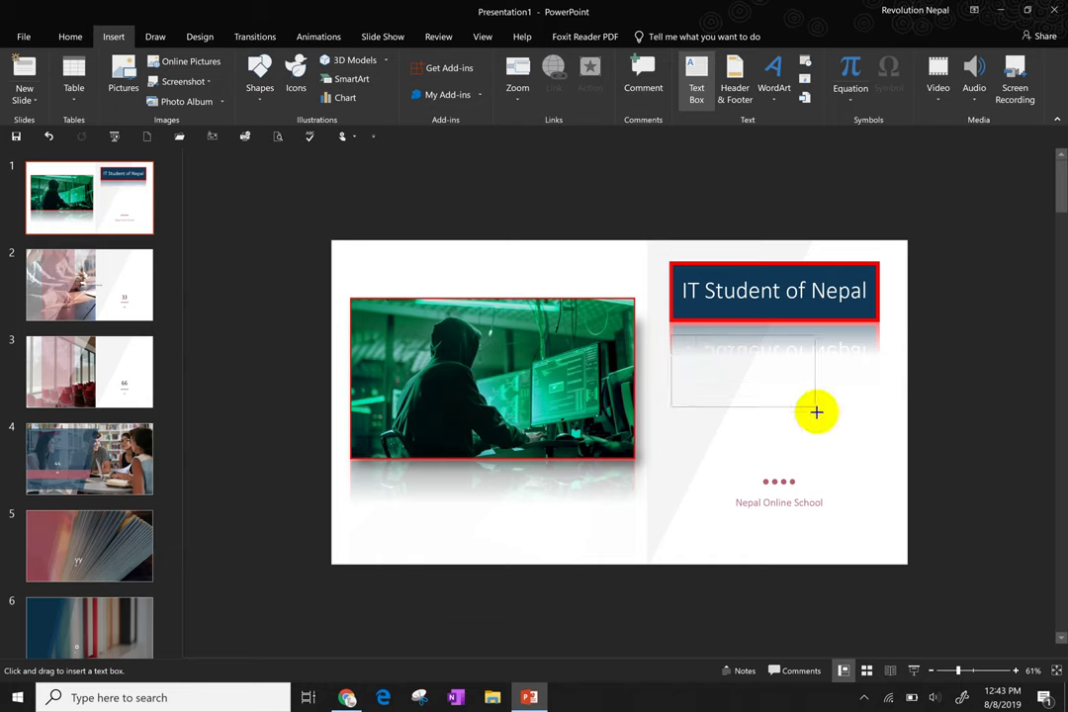
left_click_drag(882, 465, 878, 468)
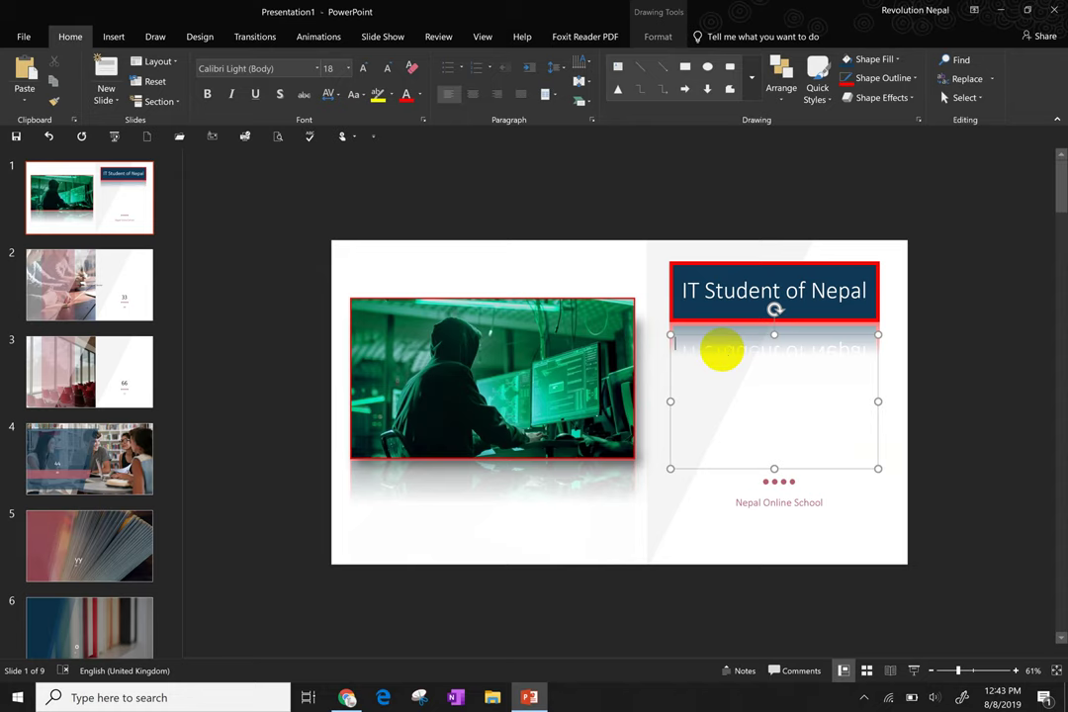
Type the courses BSCCSIT, BBA, BEDICT, BSCCSIT, BIM and BE, one per line
type("BSC")
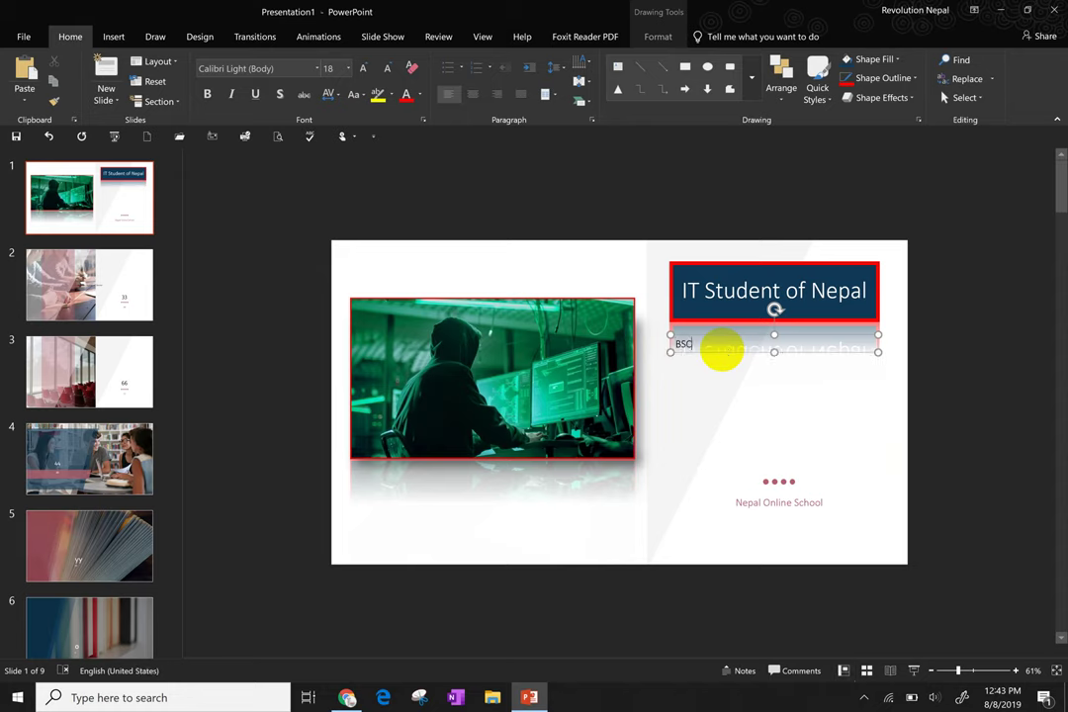
type("CSIT")
key("Return")
type("BBA")
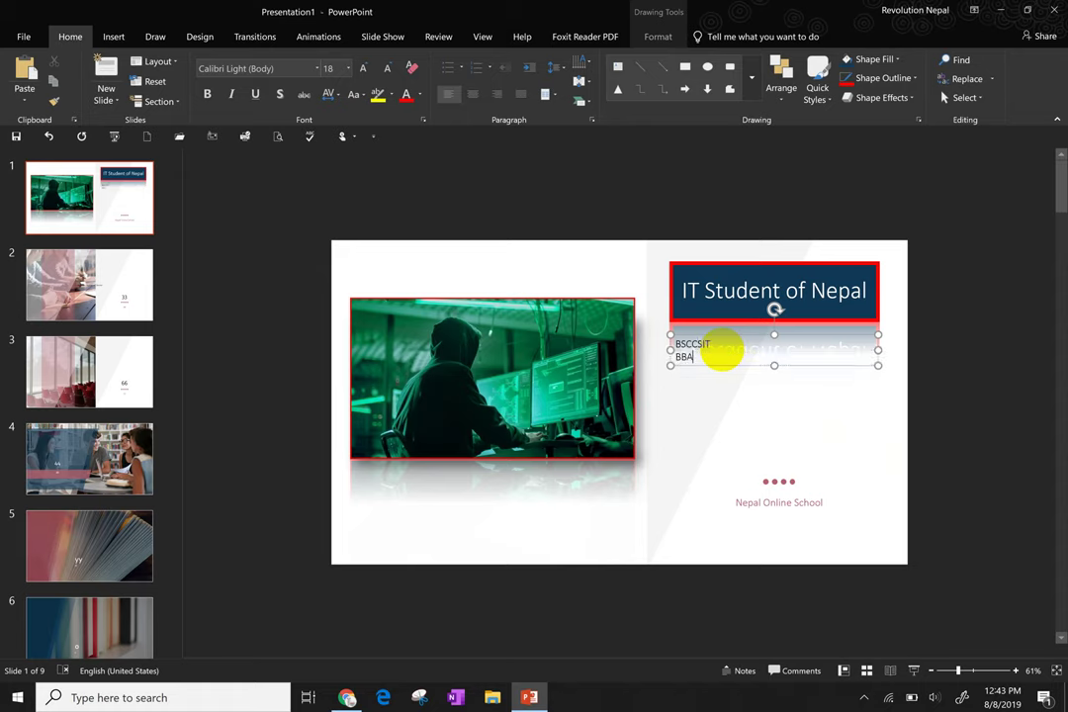
key("Return")
type("BEDICT")
key("Return")
type("BEDIC")
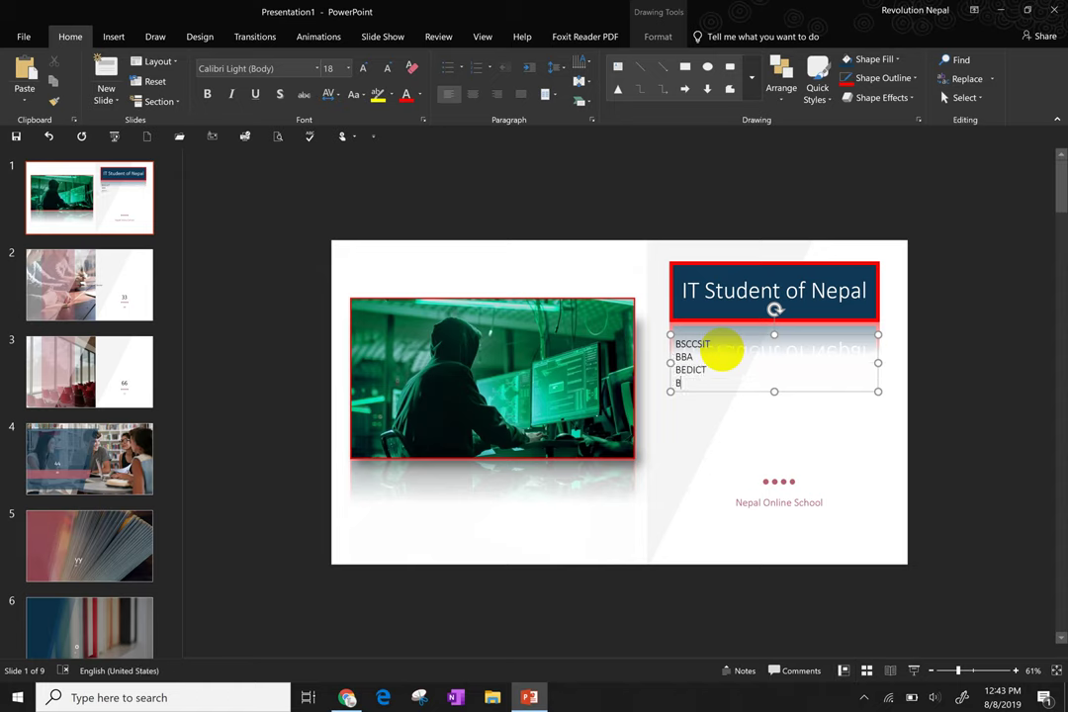
type("T")
key("Return")
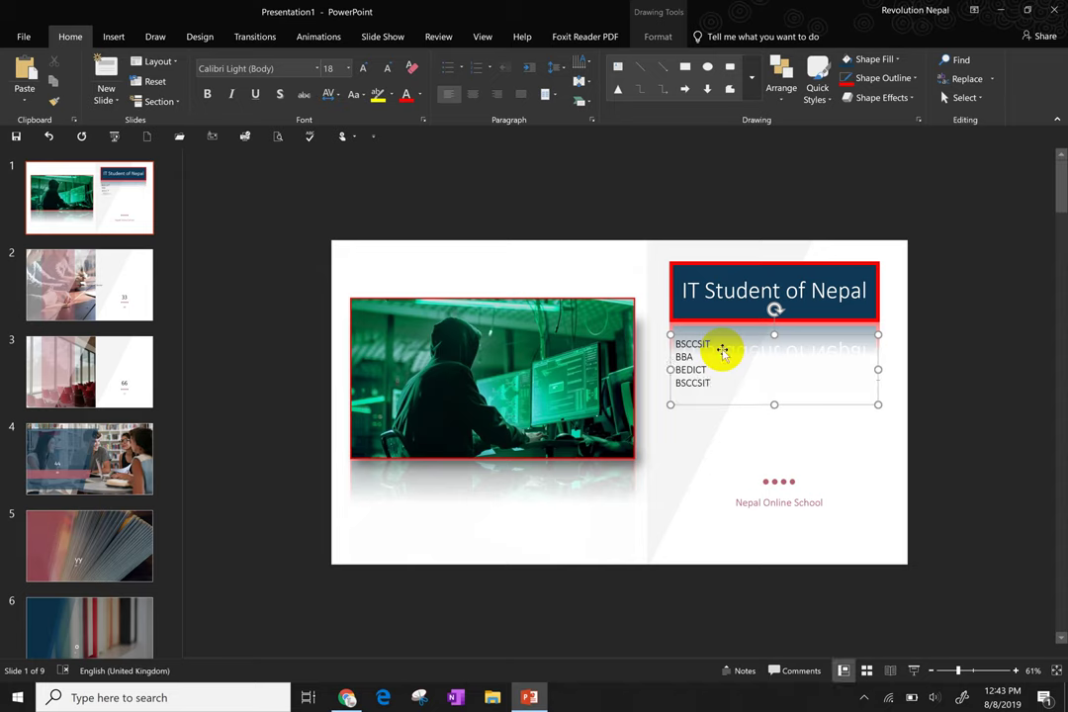
type("BIM")
key("Return")
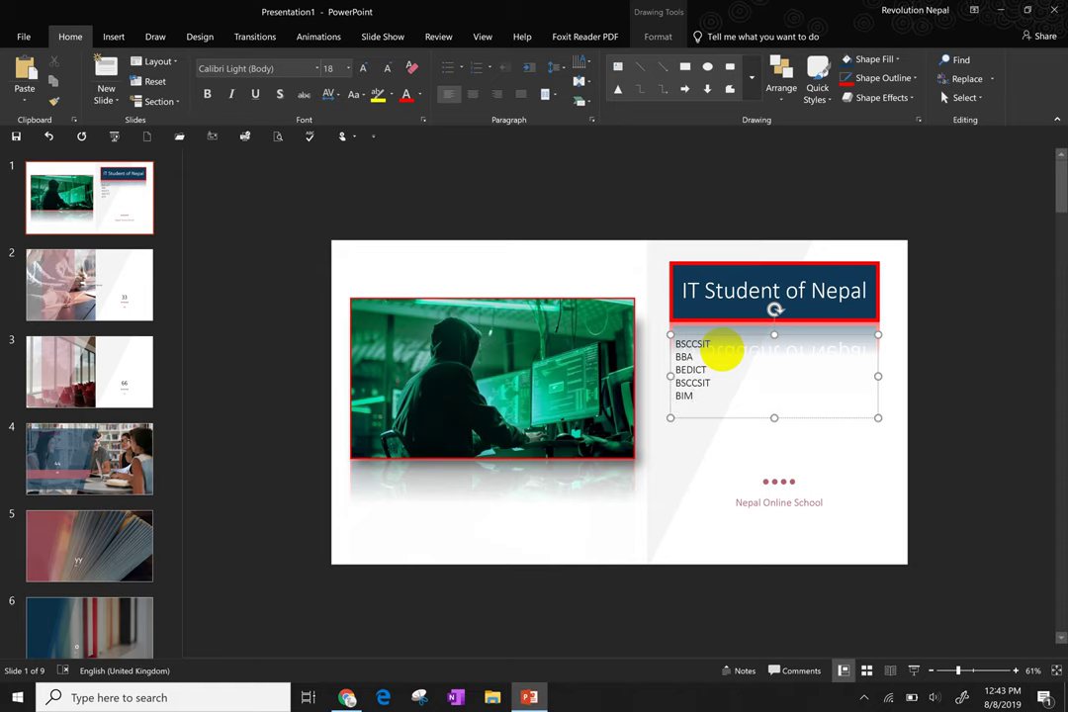
type("BE")
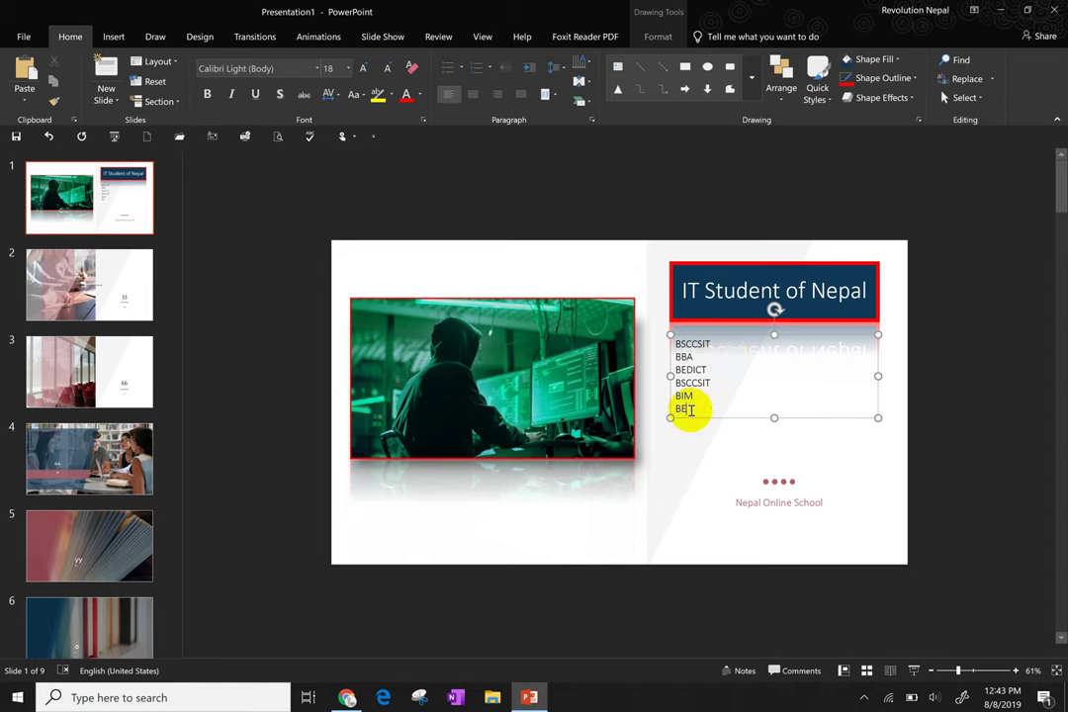
Resize the course list box and set all six course lines to 28 pt
left_click_drag(690, 409, 669, 338)
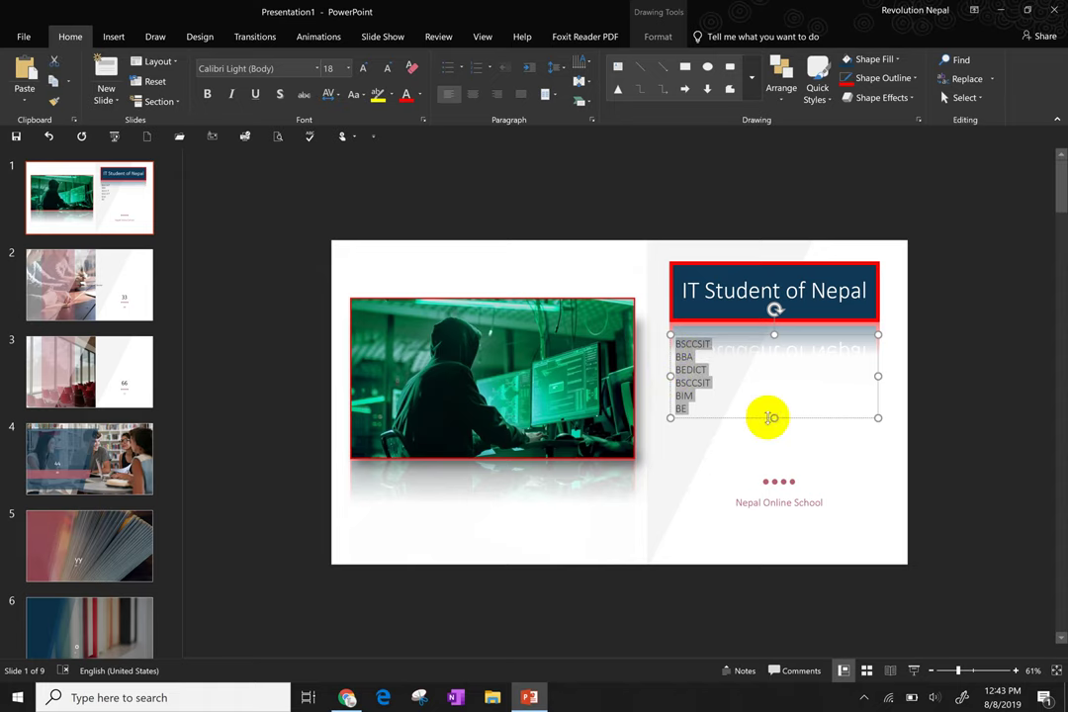
left_click_drag(775, 418, 782, 478)
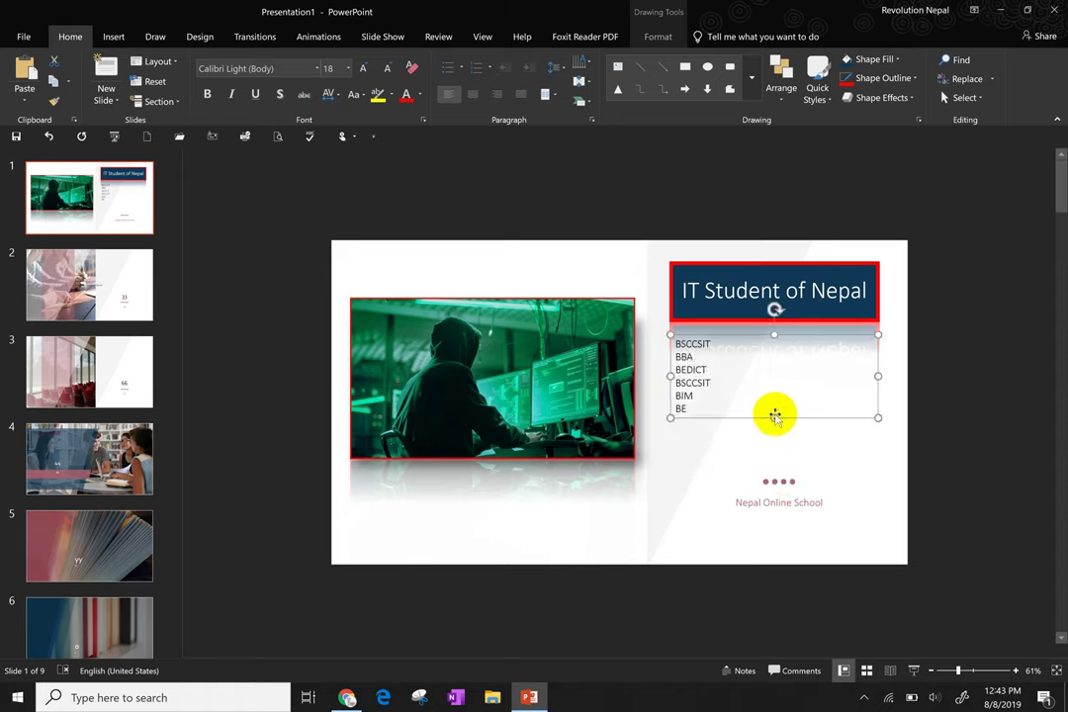
left_click_drag(775, 418, 776, 444)
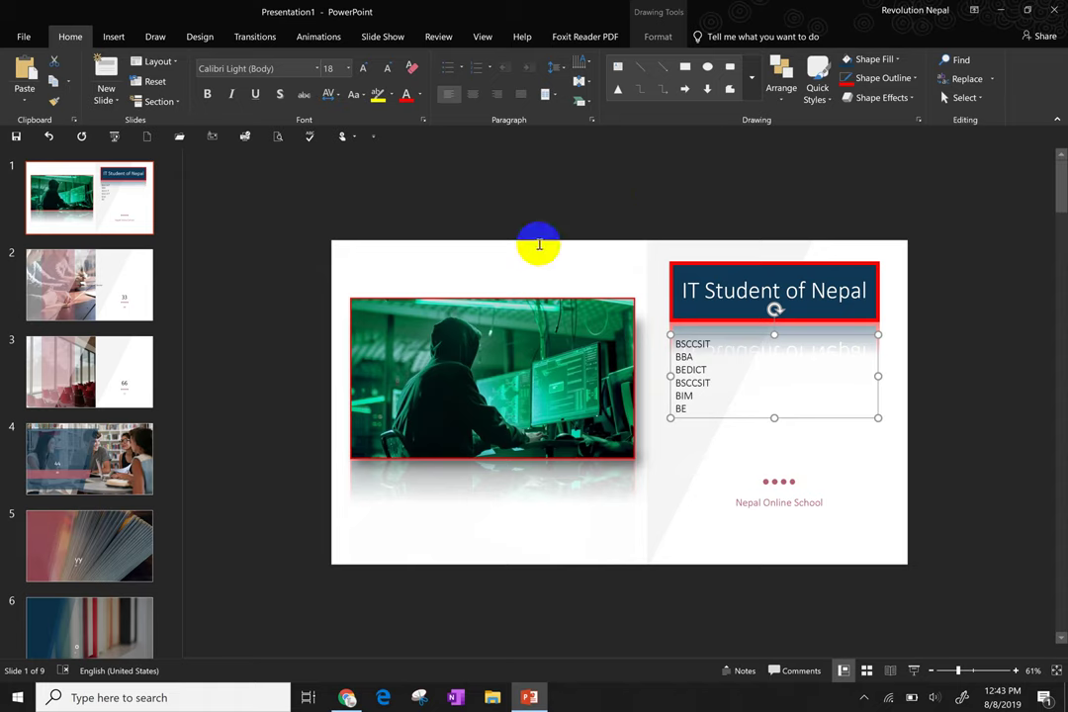
left_click_drag(691, 408, 663, 335)
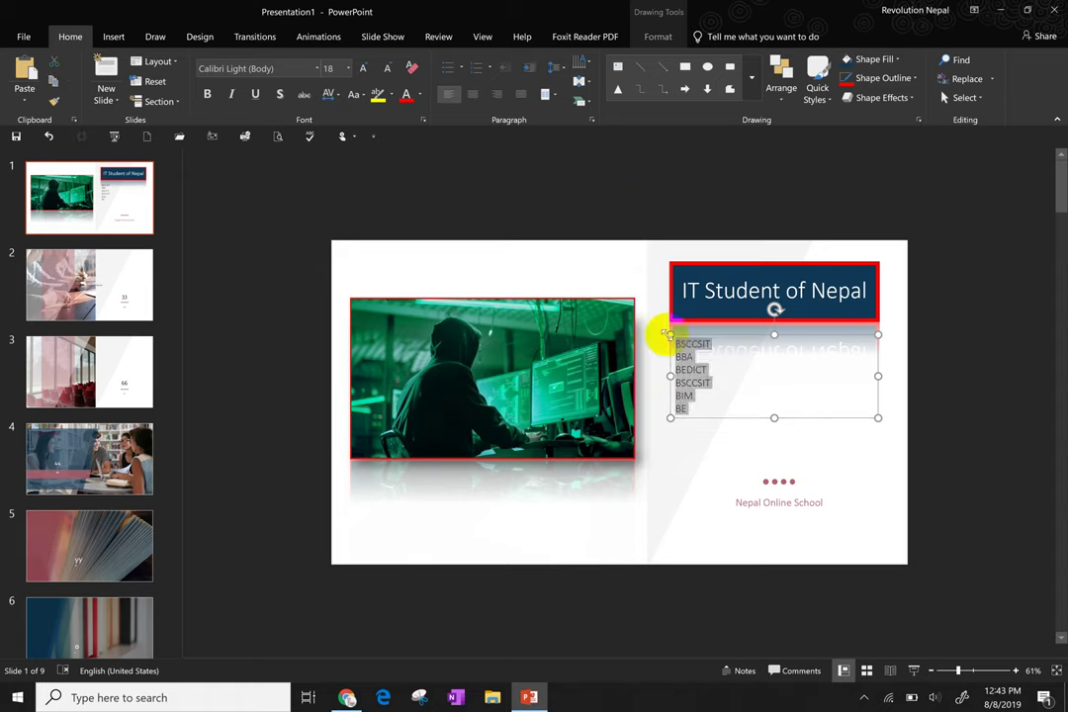
left_click(330, 68)
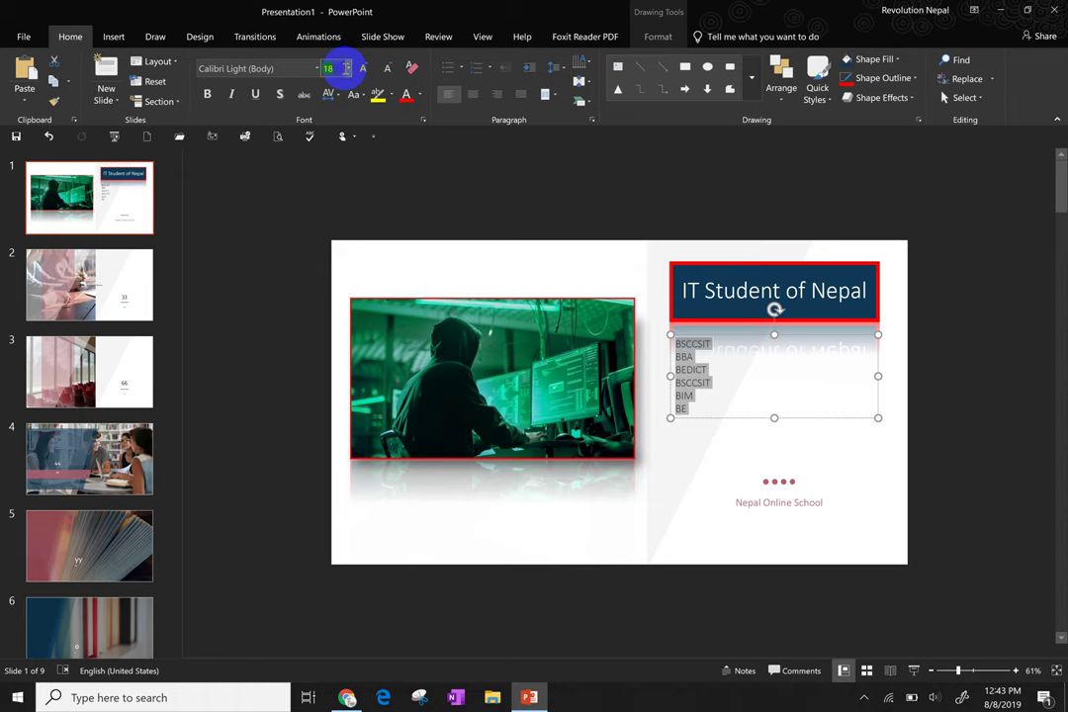
left_click(347, 69)
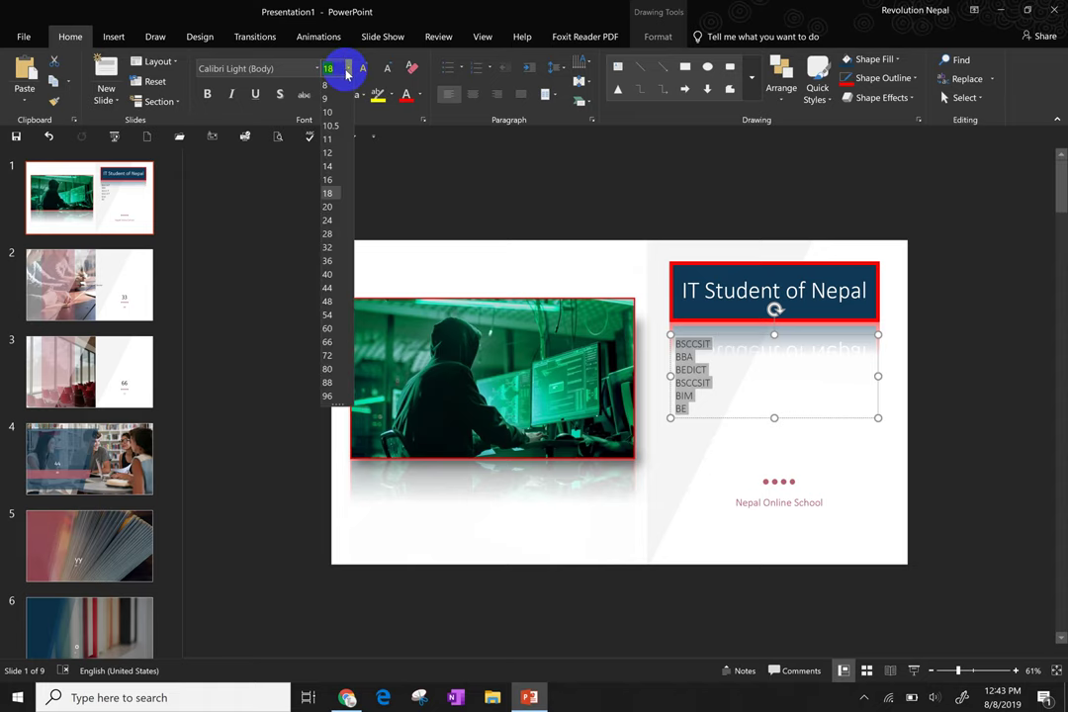
left_click(330, 234)
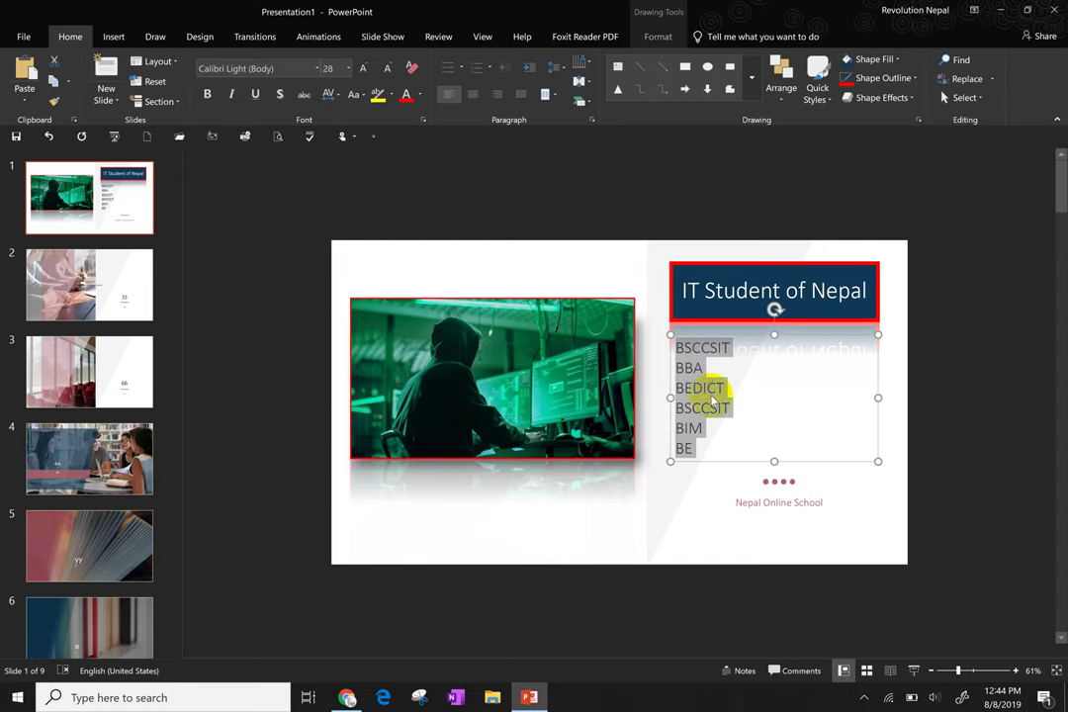
Apply UPPERCASE, Bold and 1. 2. 3. numbering to the six-course list
left_click(359, 99)
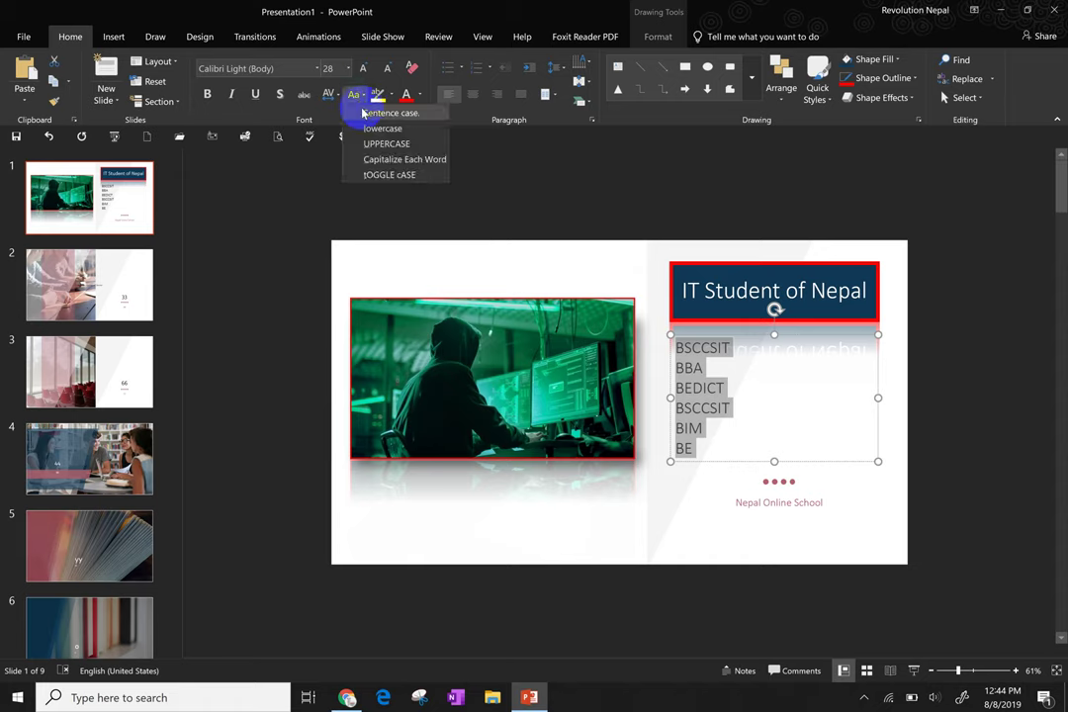
left_click(366, 116)
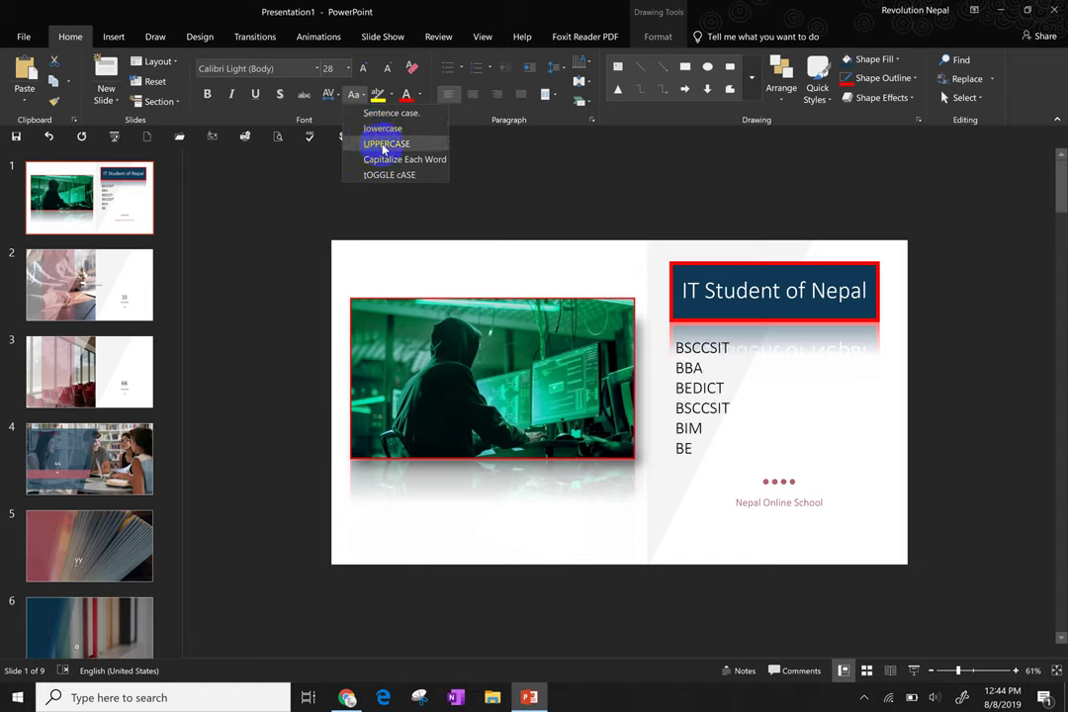
left_click(386, 144)
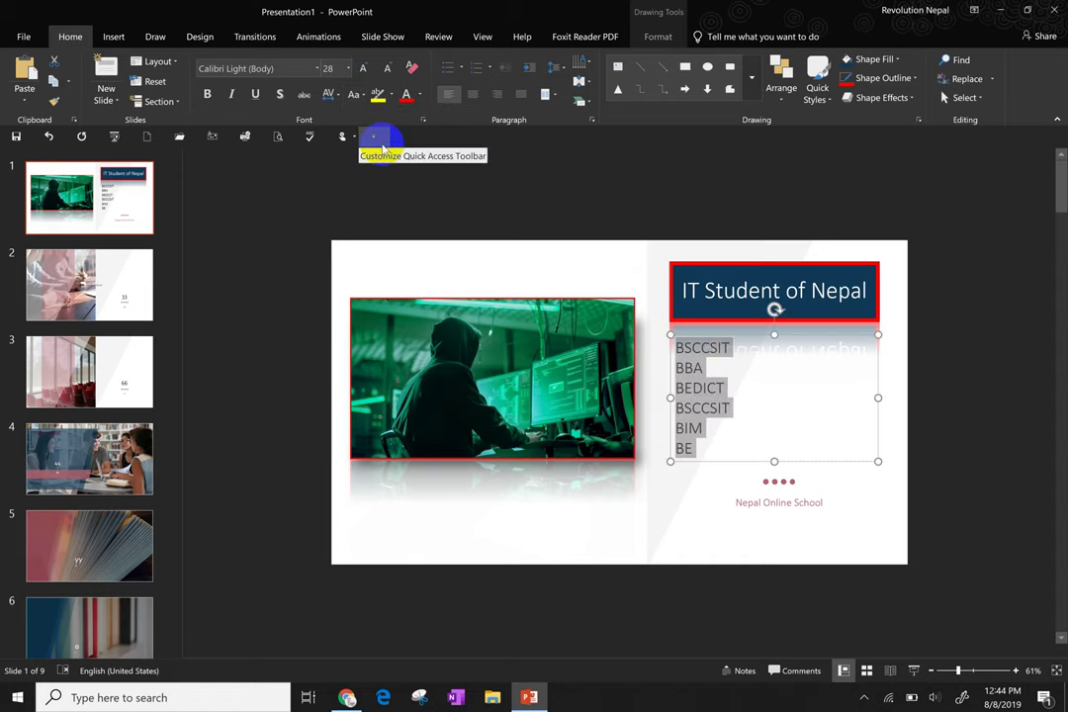
left_click(207, 96)
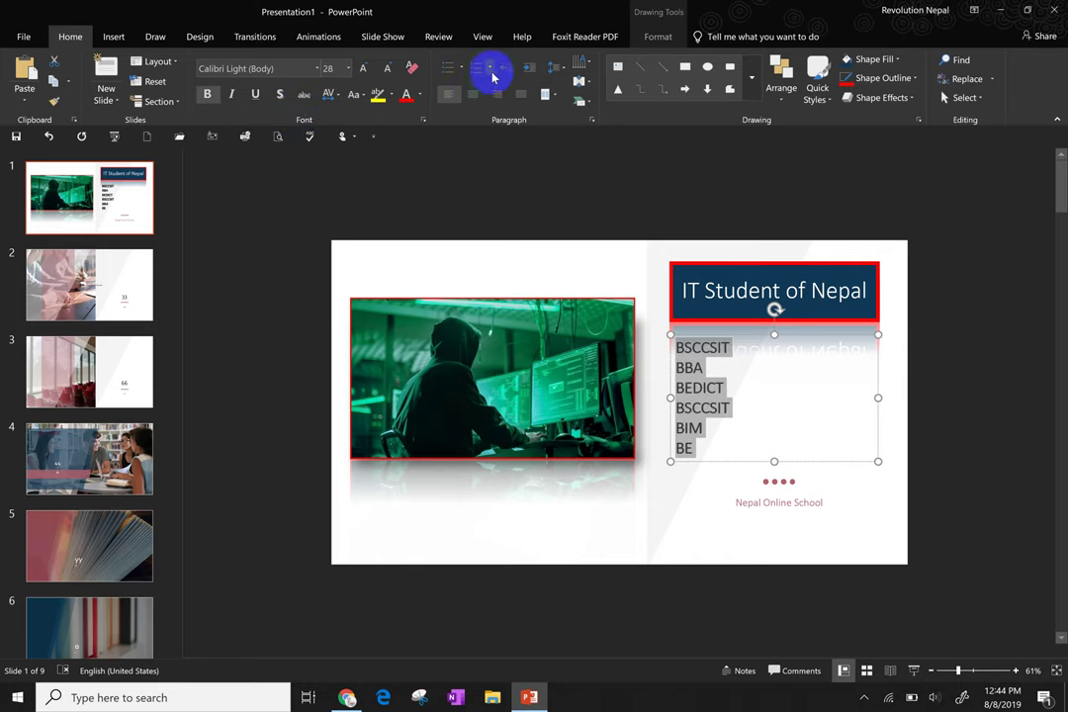
left_click(490, 75)
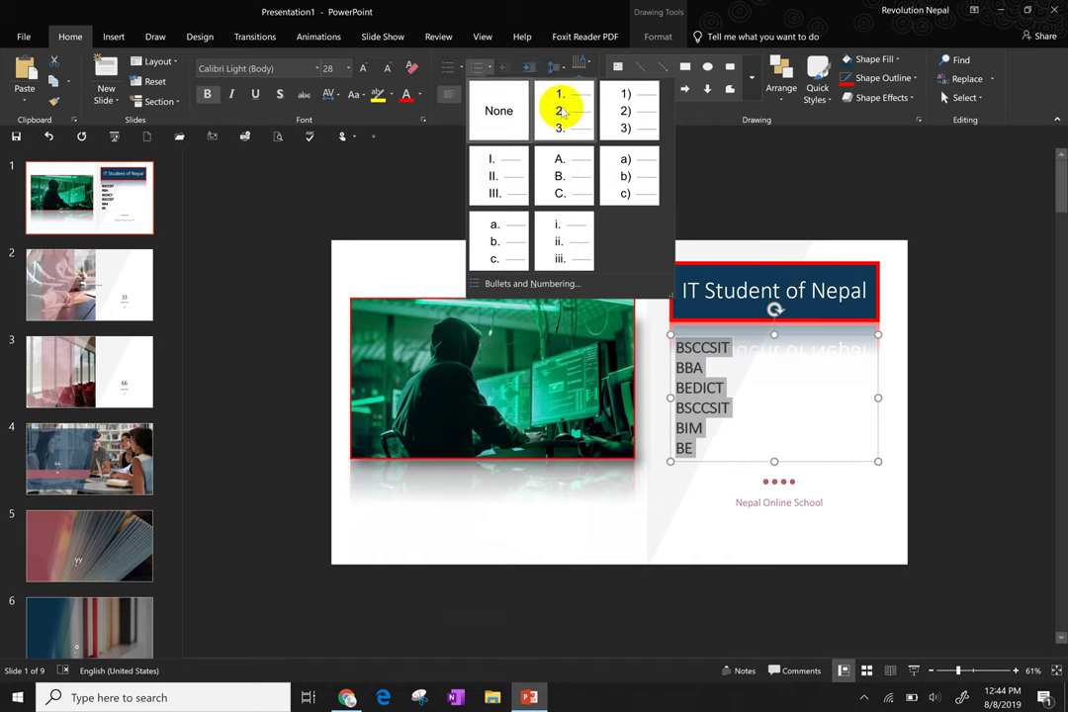
left_click(561, 111)
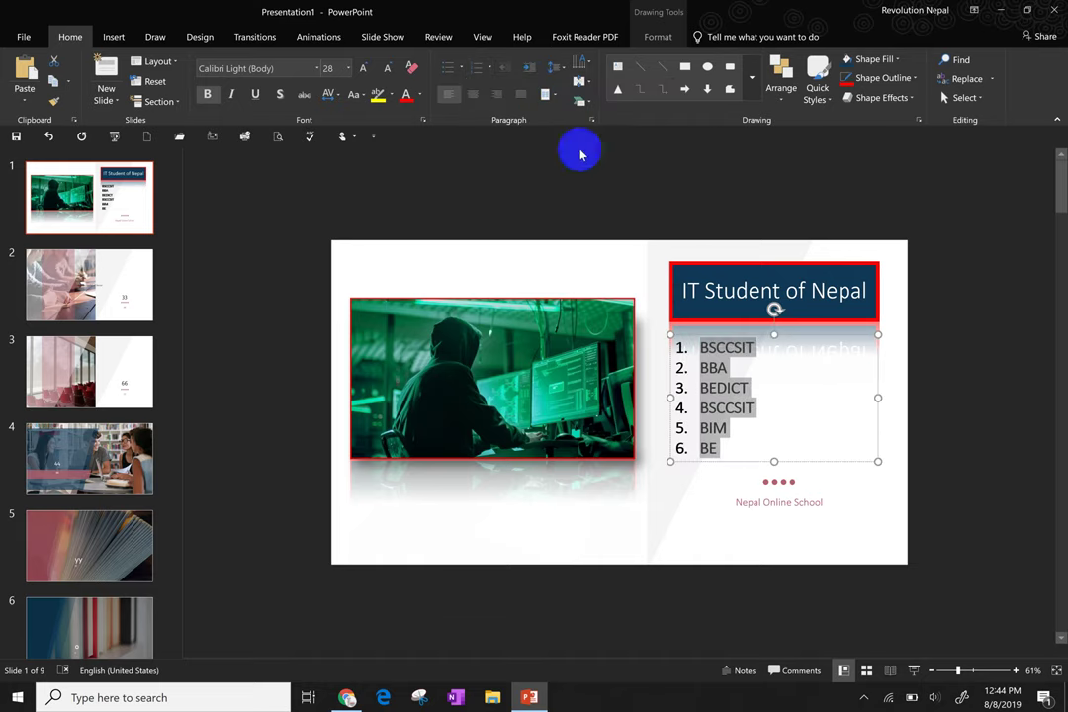
left_click(624, 251)
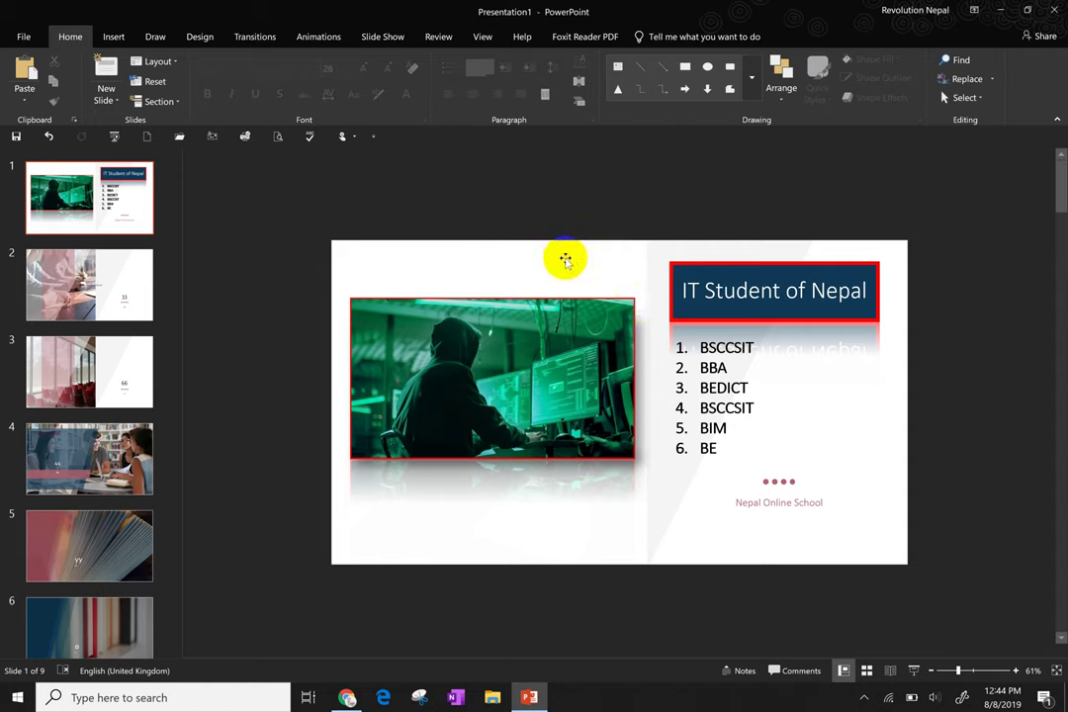
Check the hacker picture's formatting options, then switch to the Insert commands
left_click(516, 523)
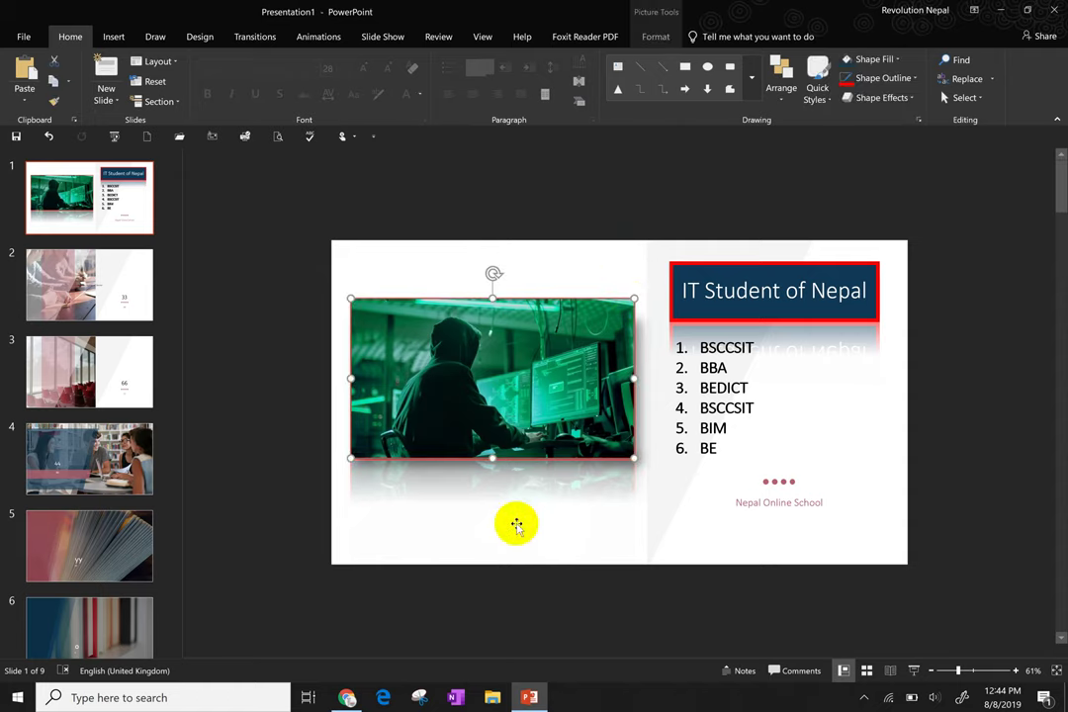
double_click(517, 523)
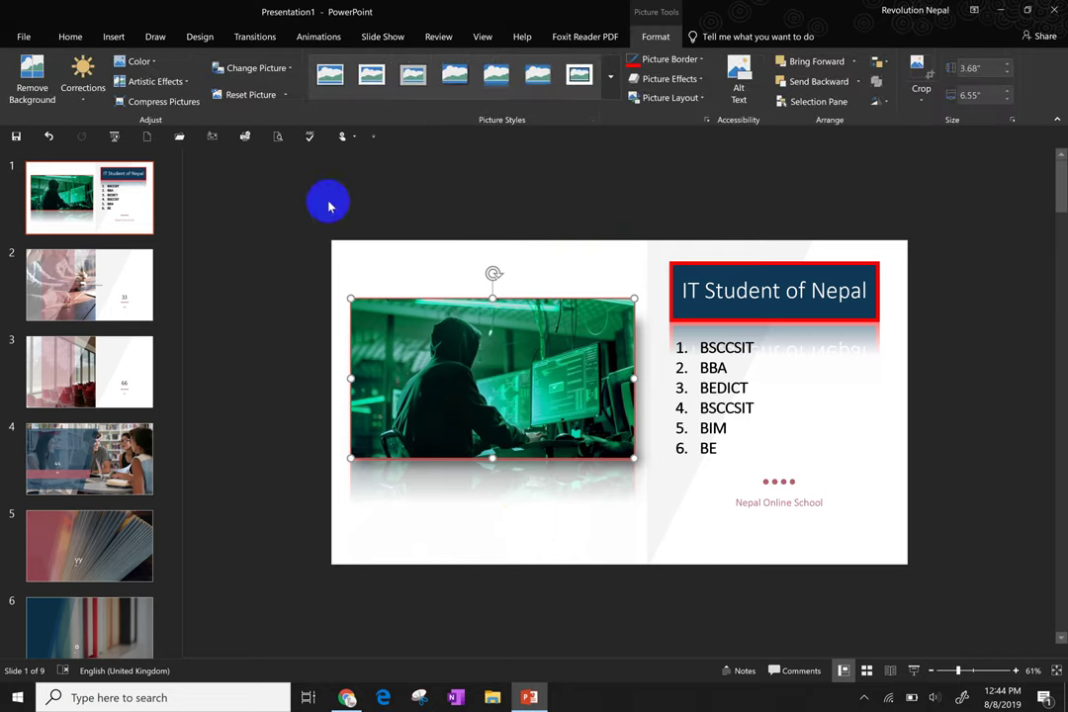
left_click(71, 40)
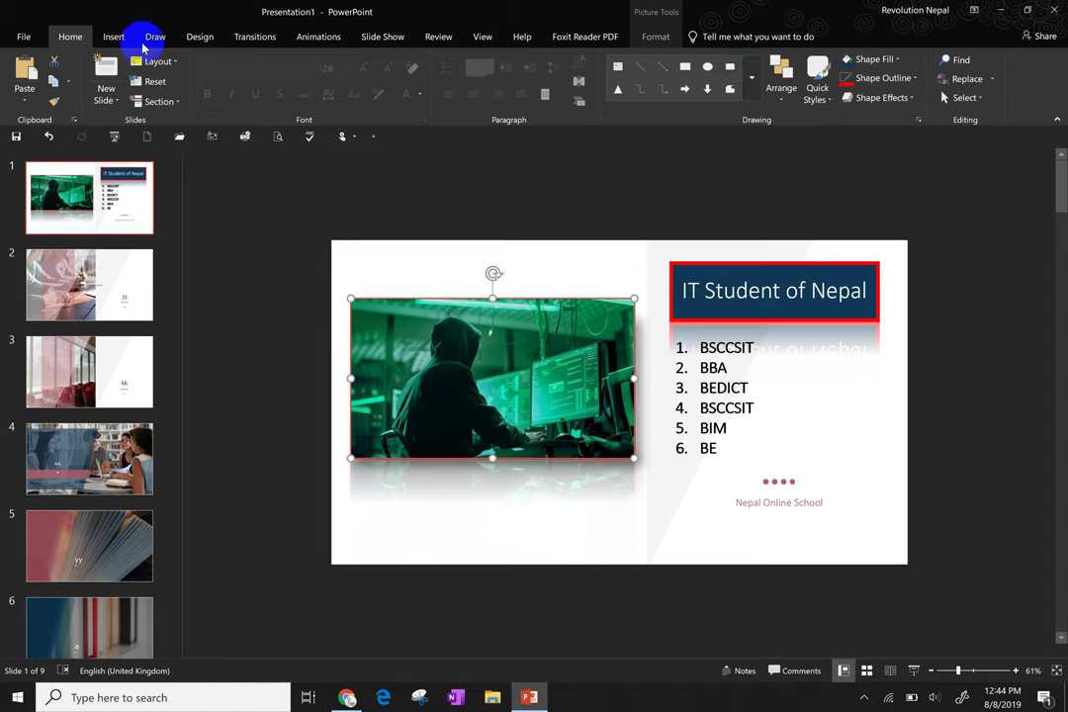
left_click(112, 42)
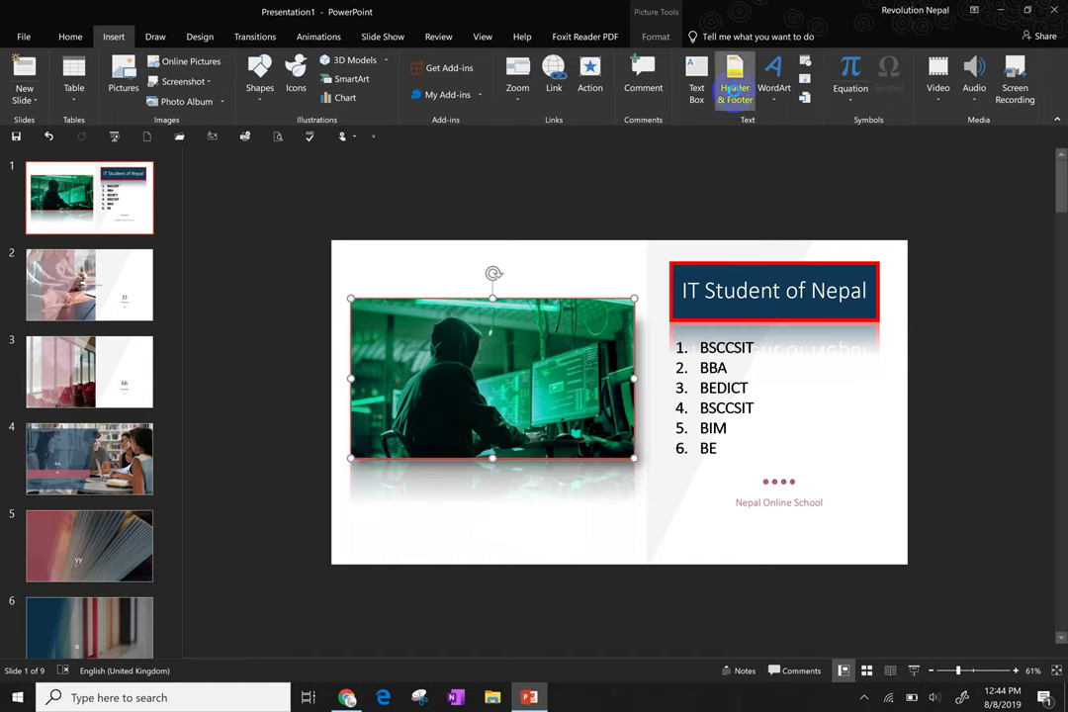
Use Header & Footer to add an auto-updating date and slide numbers to all slides
left_click(735, 91)
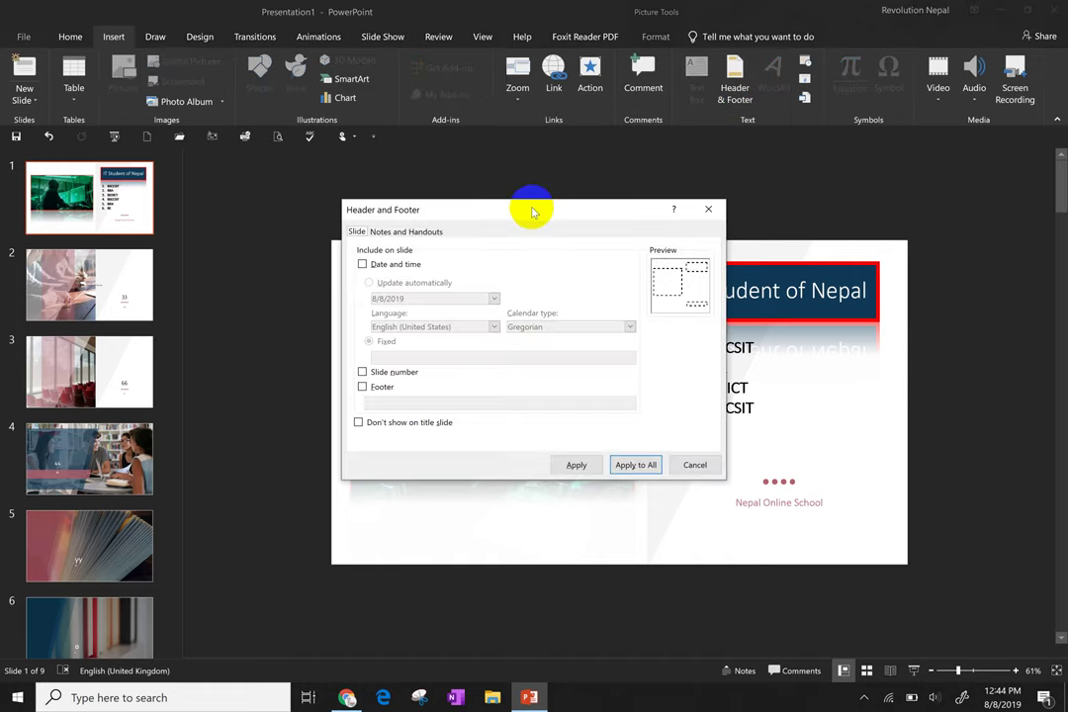
left_click(402, 265)
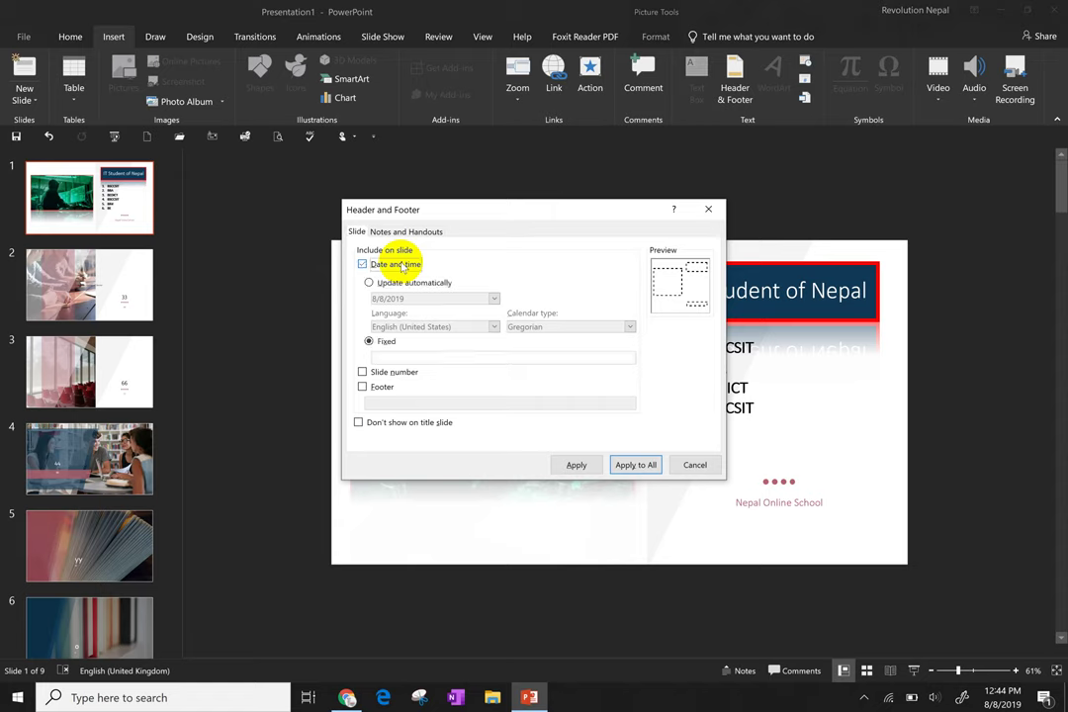
left_click(383, 284)
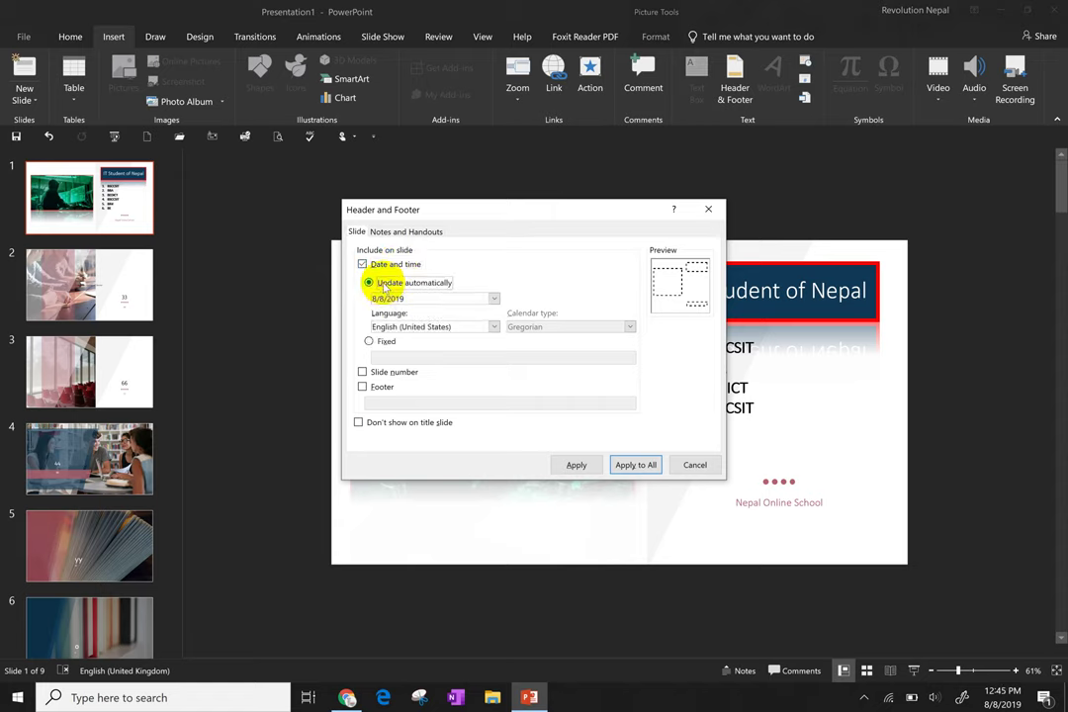
left_click(363, 373)
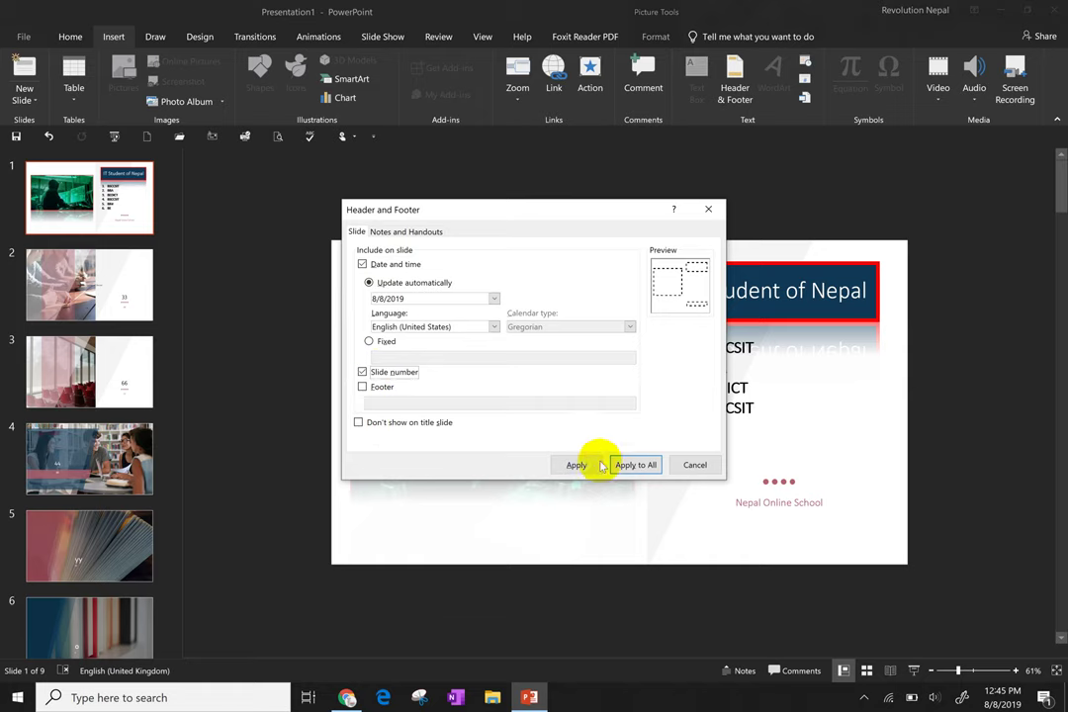
left_click(634, 465)
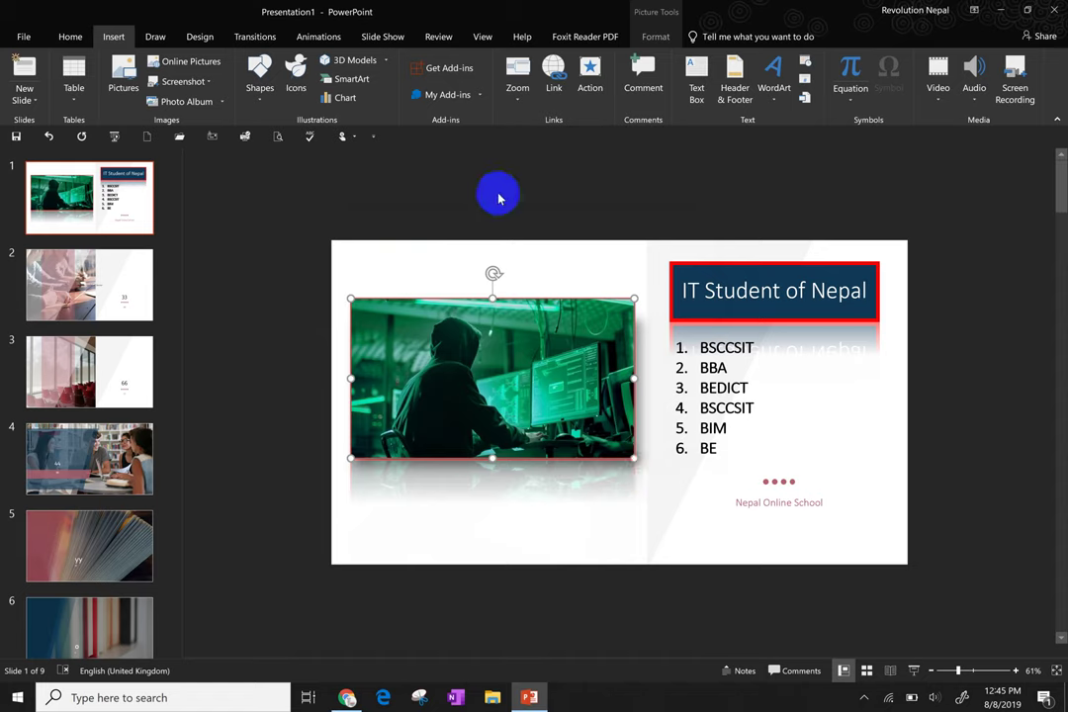
left_click(156, 40)
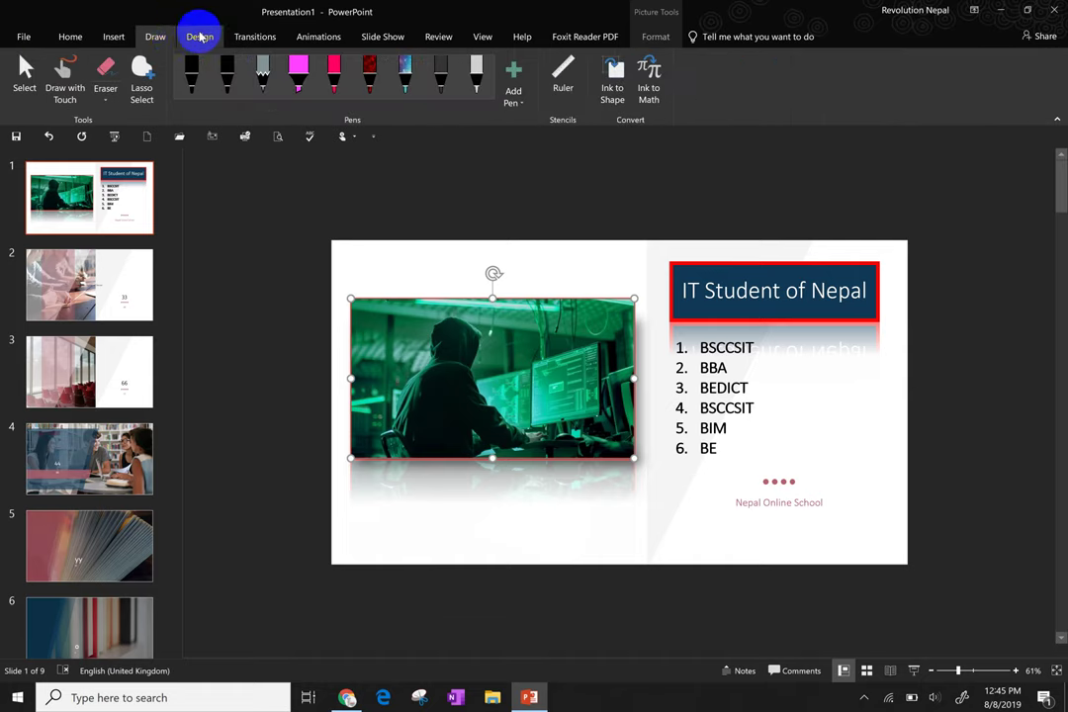
left_click(200, 36)
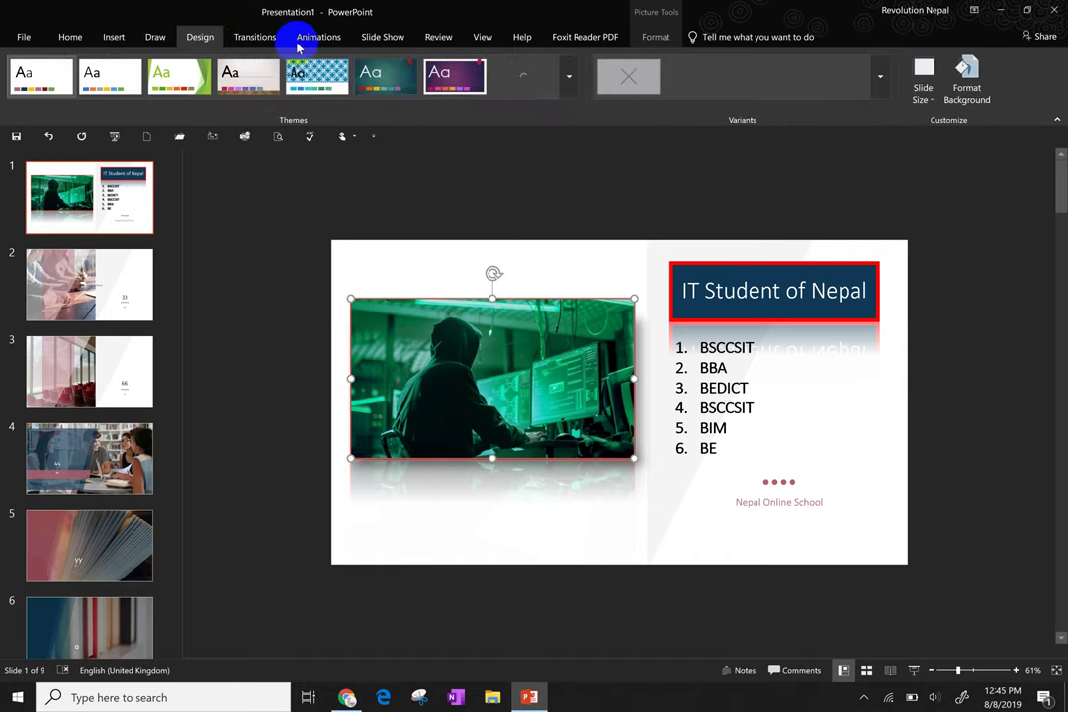
Set the title slide background to a dotted Pattern fill in Format Background
left_click(962, 103)
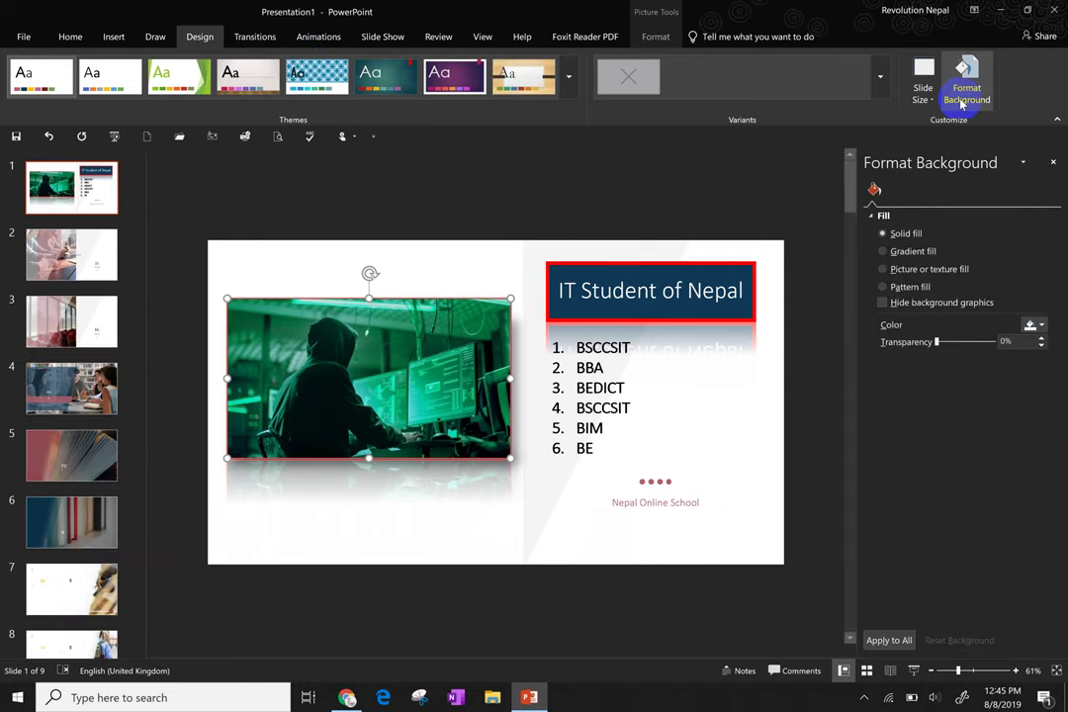
left_click(911, 253)
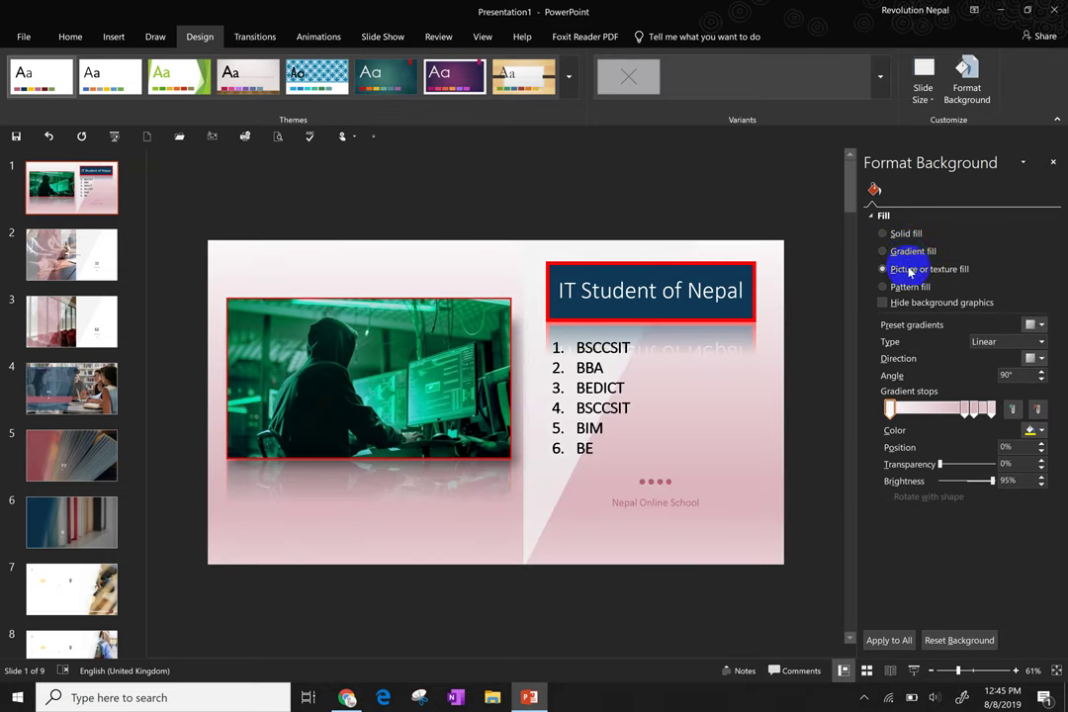
left_click(911, 270)
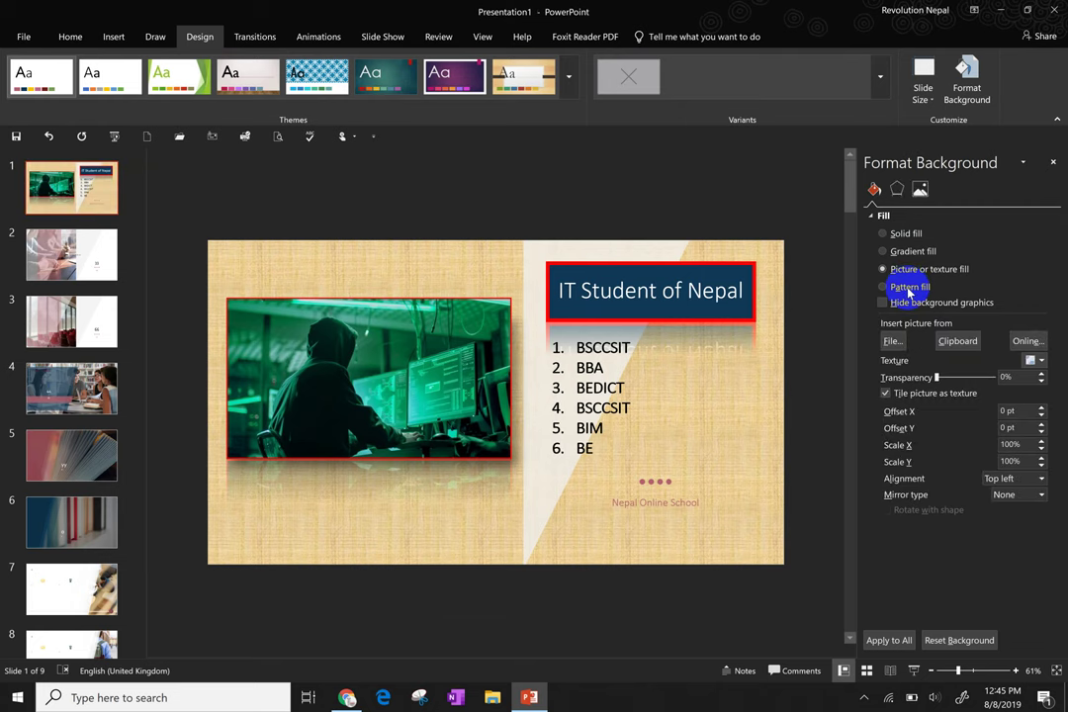
left_click(908, 288)
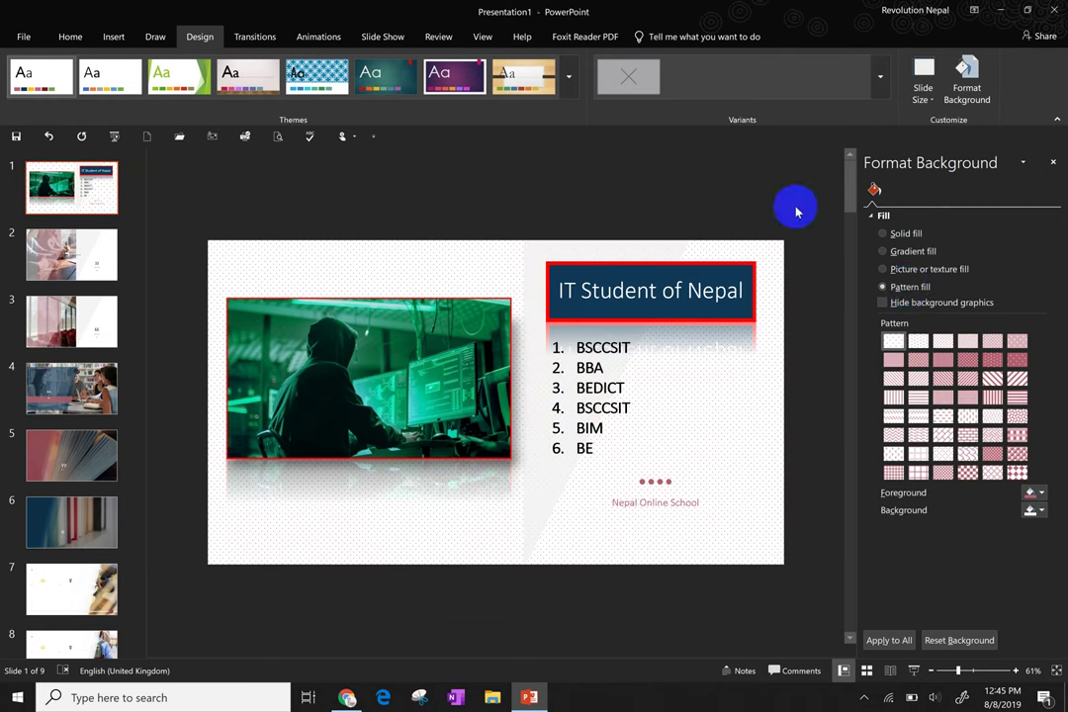
left_click(1054, 164)
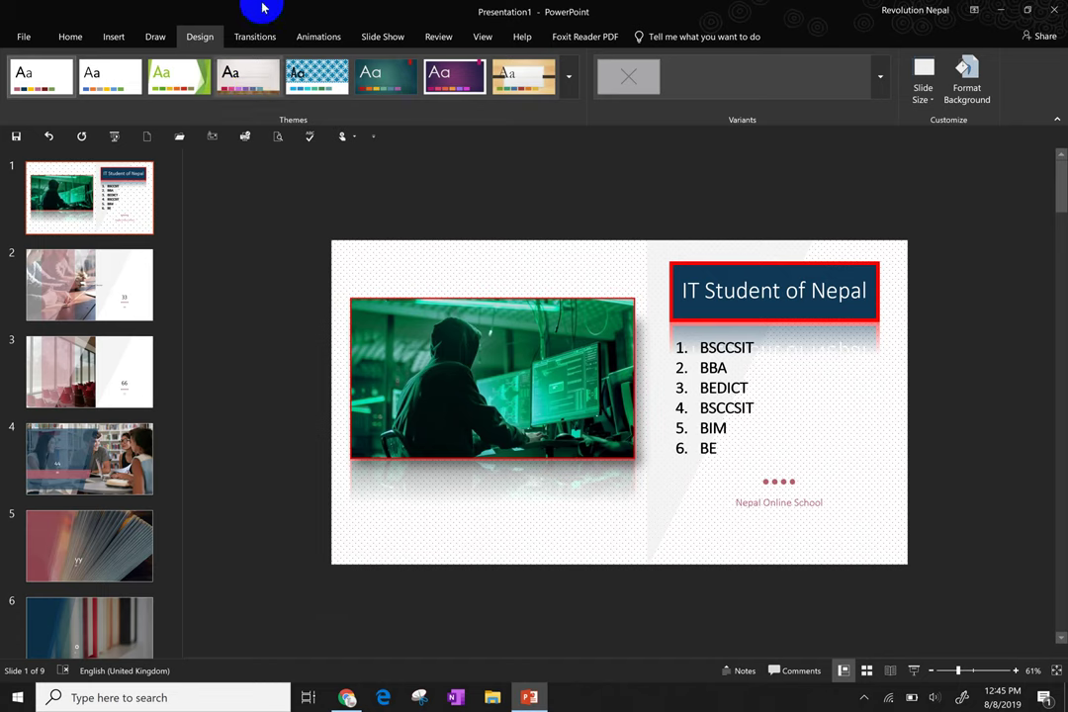
Apply the Morph transition to slide 1
left_click(256, 37)
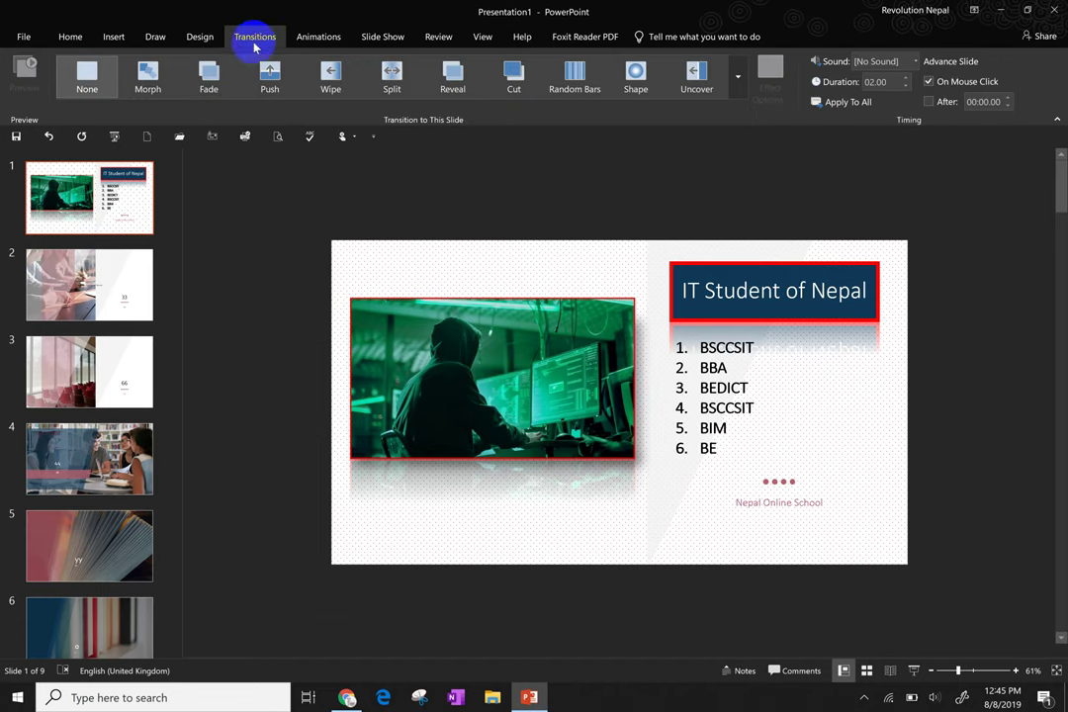
left_click(121, 198)
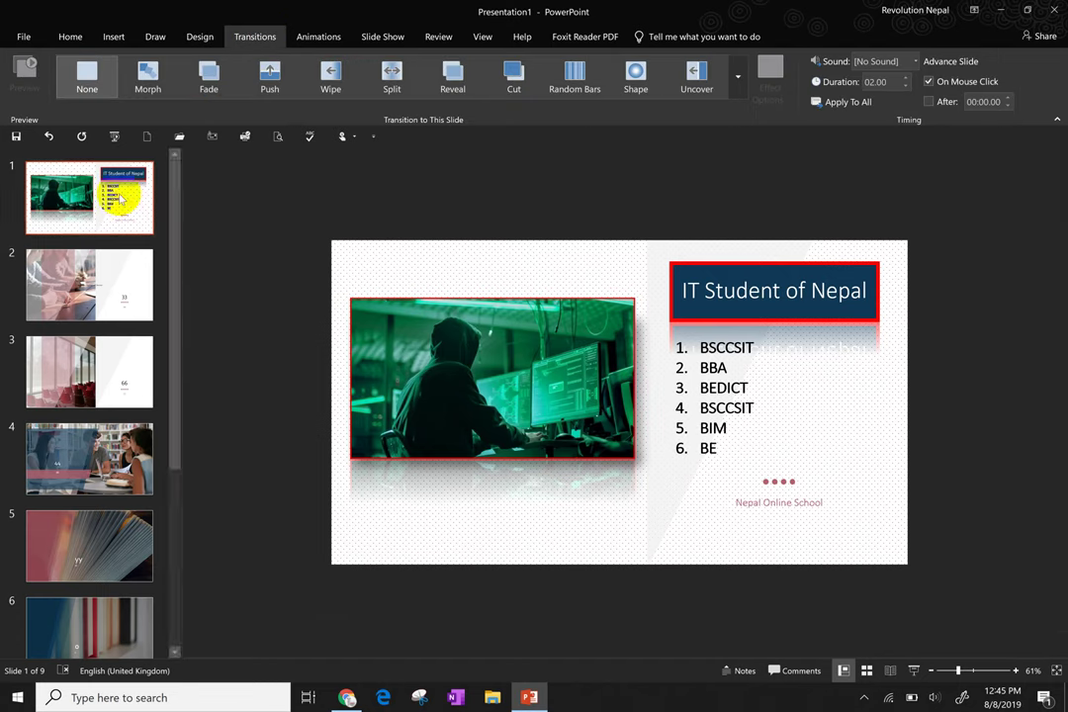
left_click(116, 299)
left_click(116, 204)
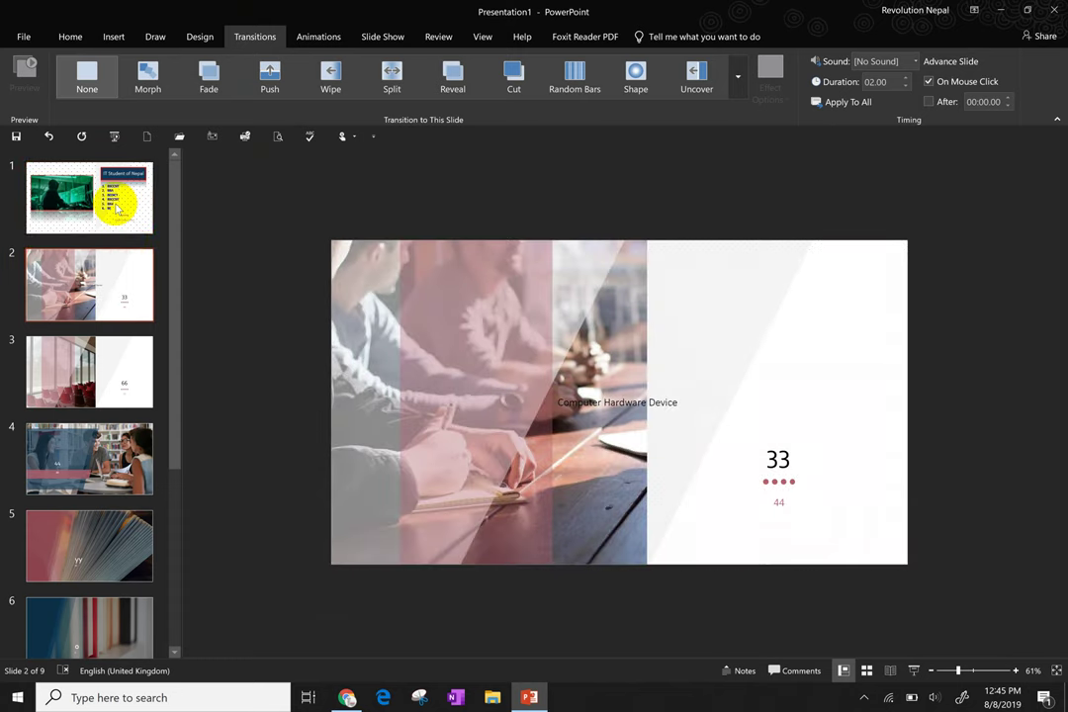
left_click(144, 76)
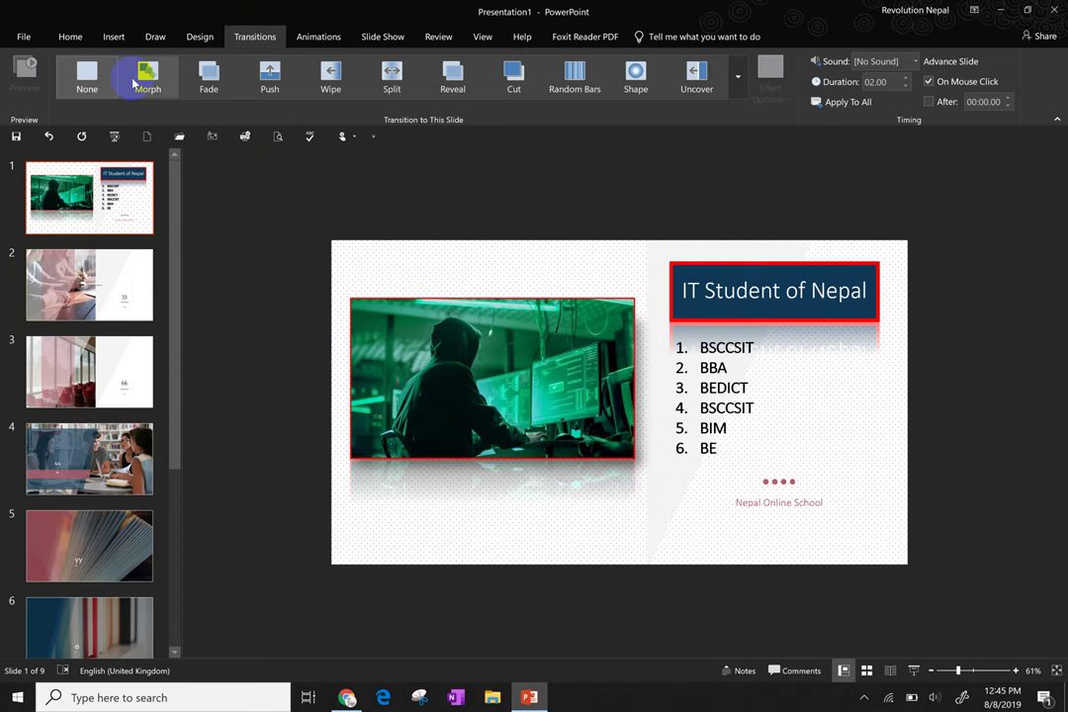
left_click(223, 309)
Give slides 2–5 the Push, Wipe, Split and Cut transitions respectively
left_click(79, 310)
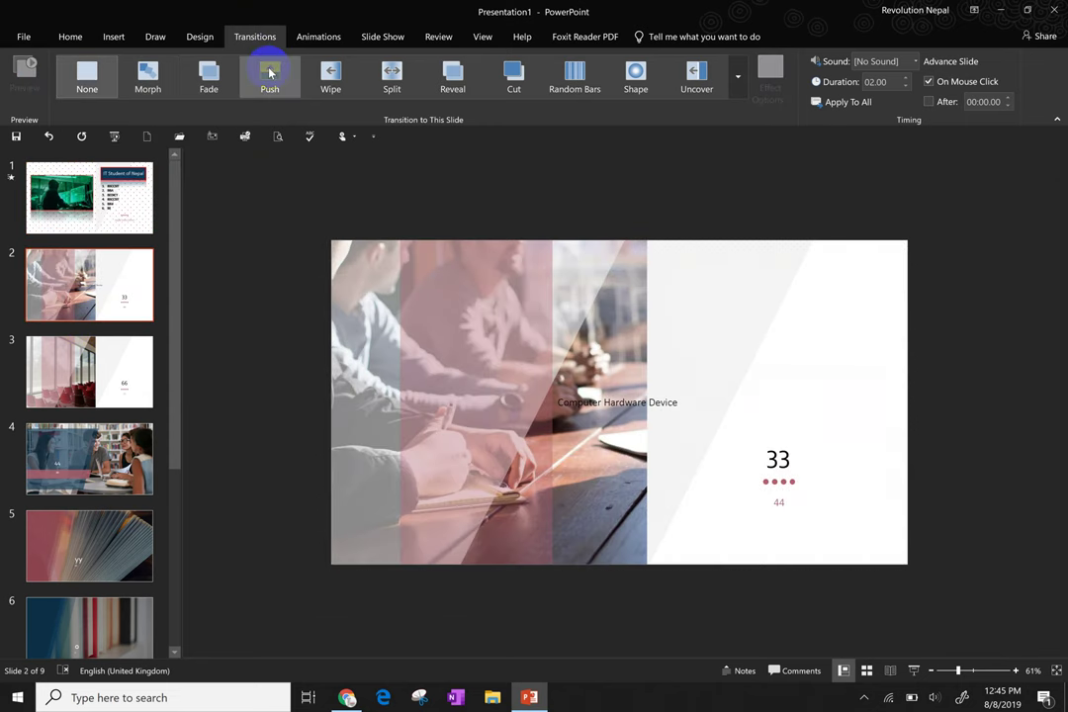
left_click(269, 76)
left_click(99, 348)
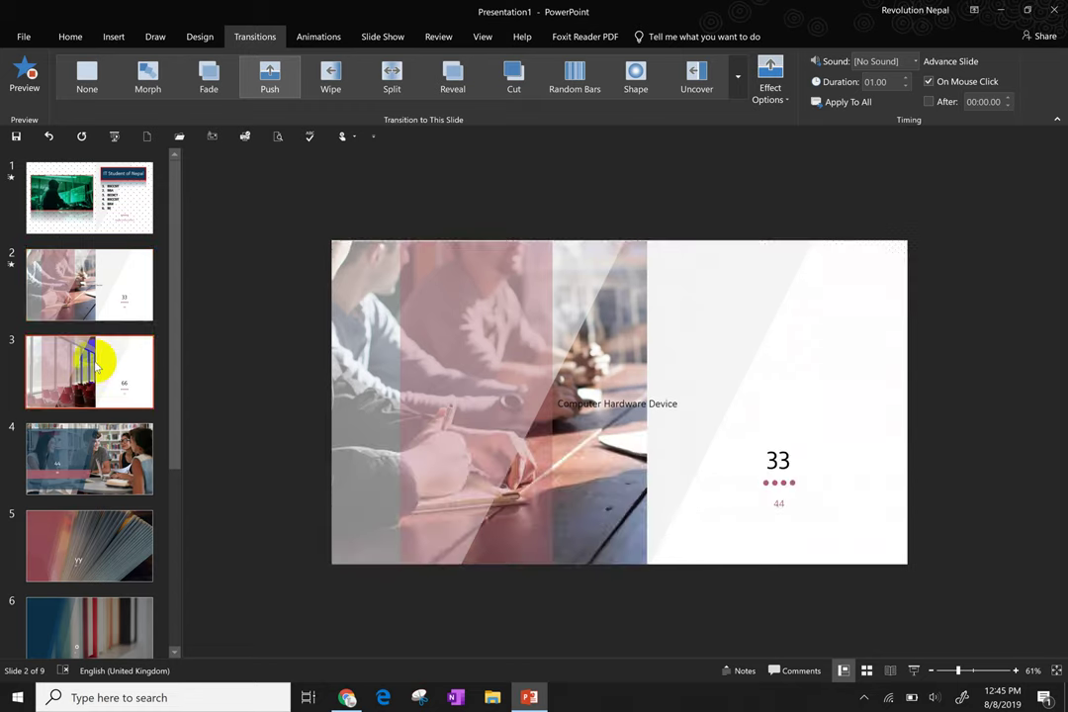
left_click(333, 83)
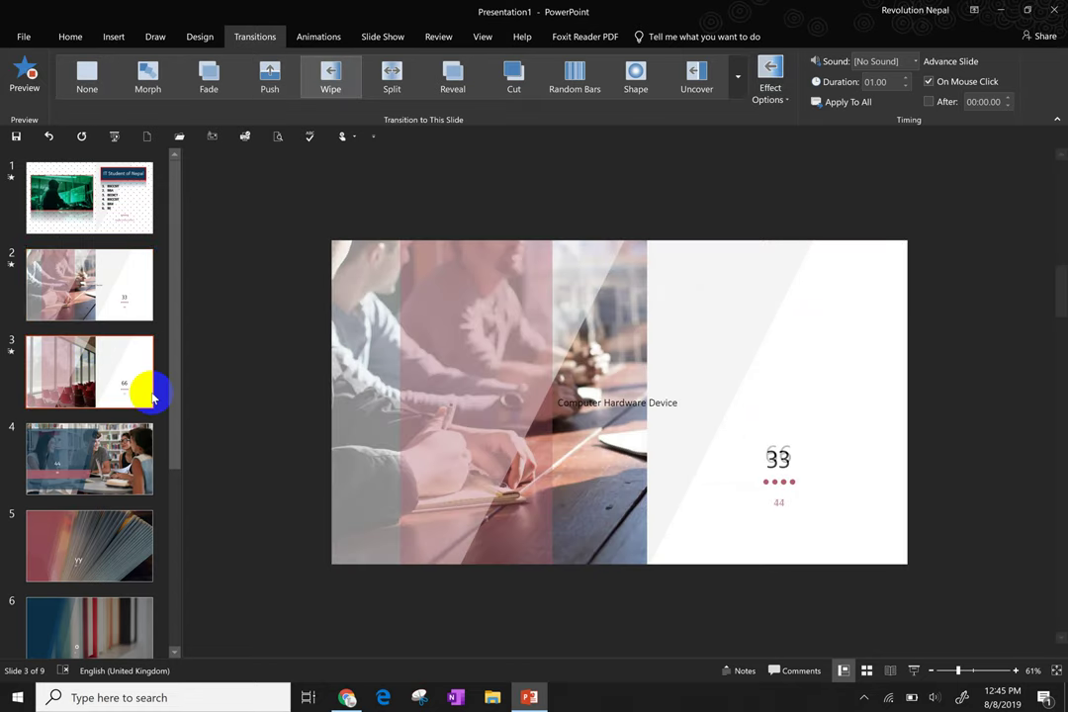
left_click(126, 433)
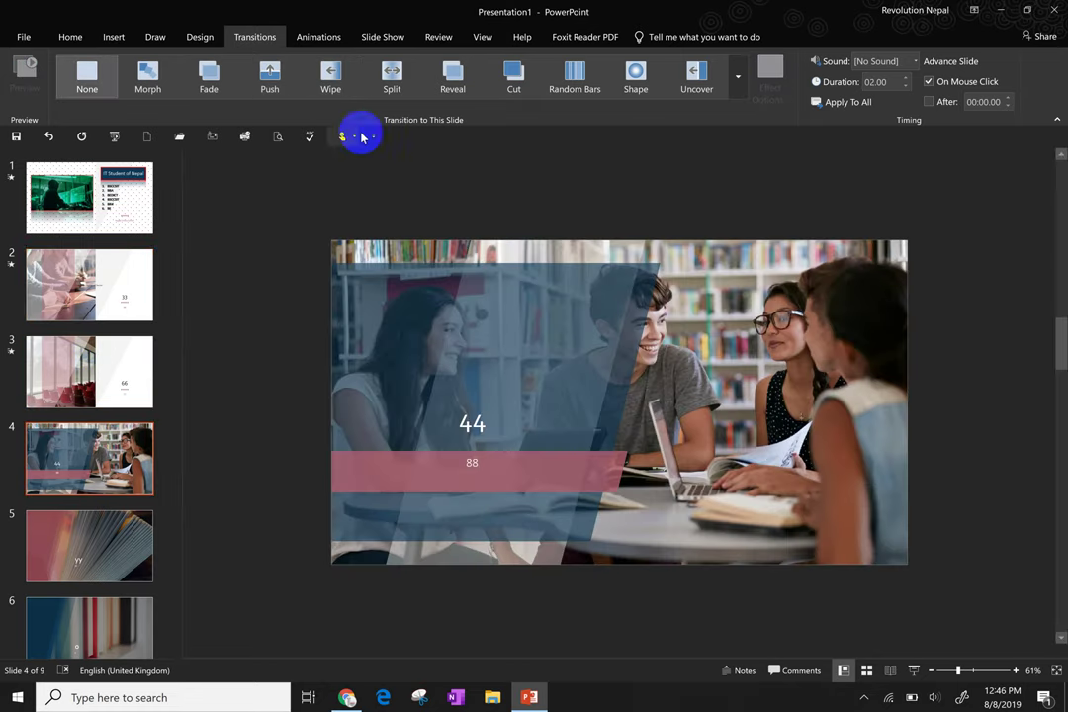
left_click(393, 87)
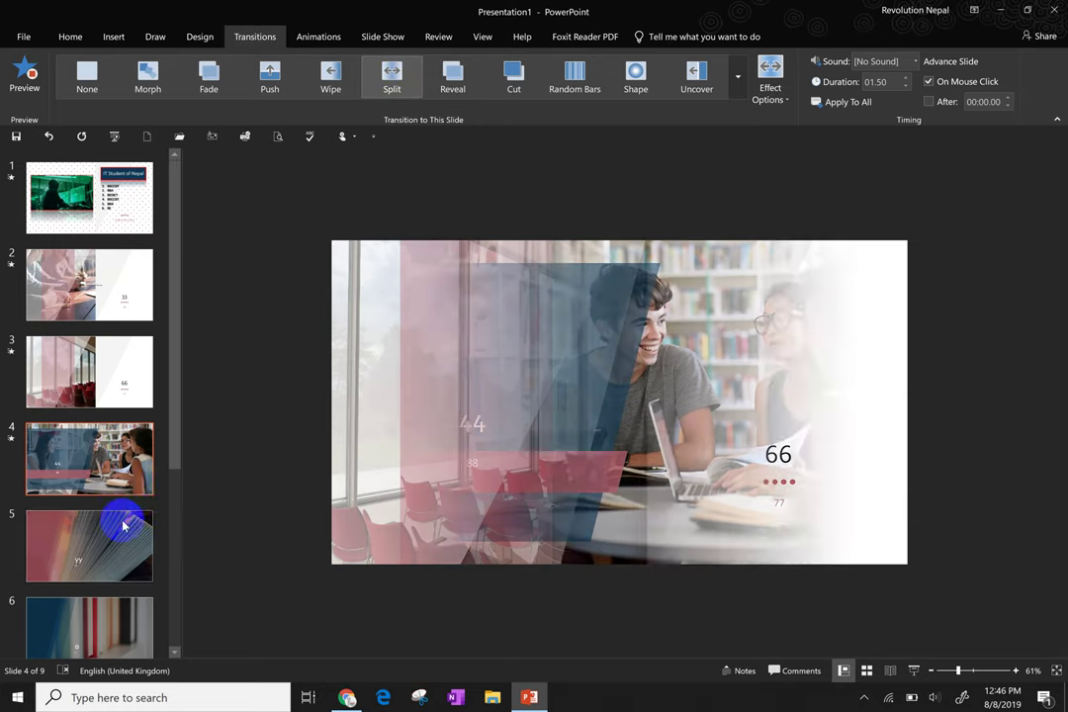
left_click(124, 522)
left_click(453, 80)
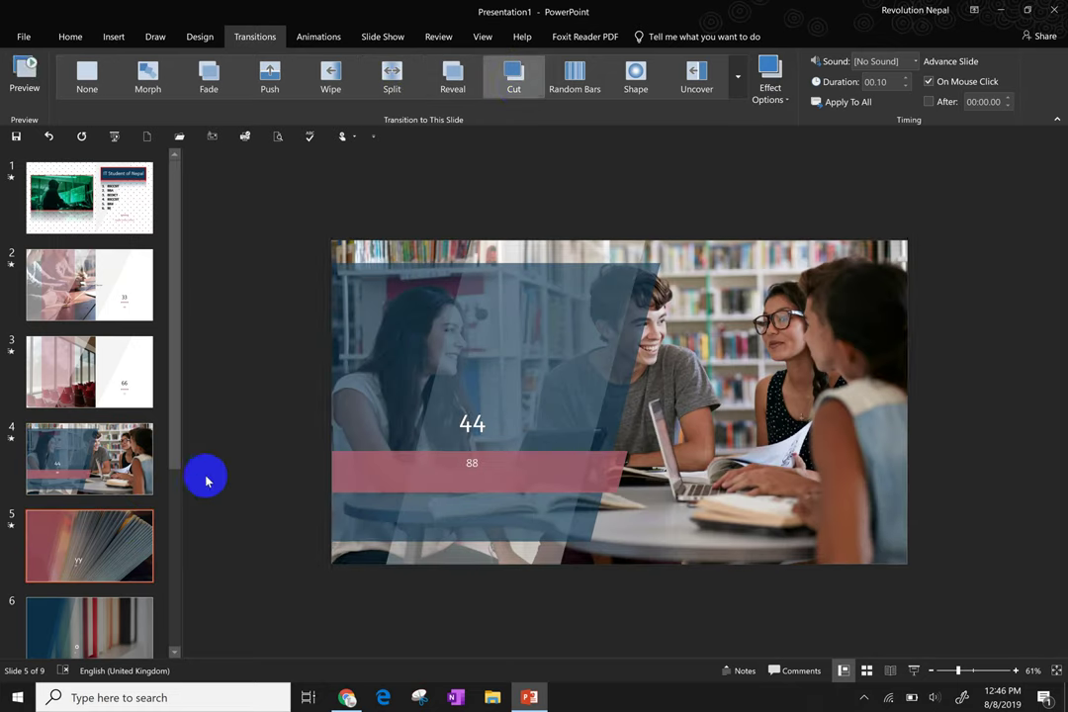
left_click(109, 629)
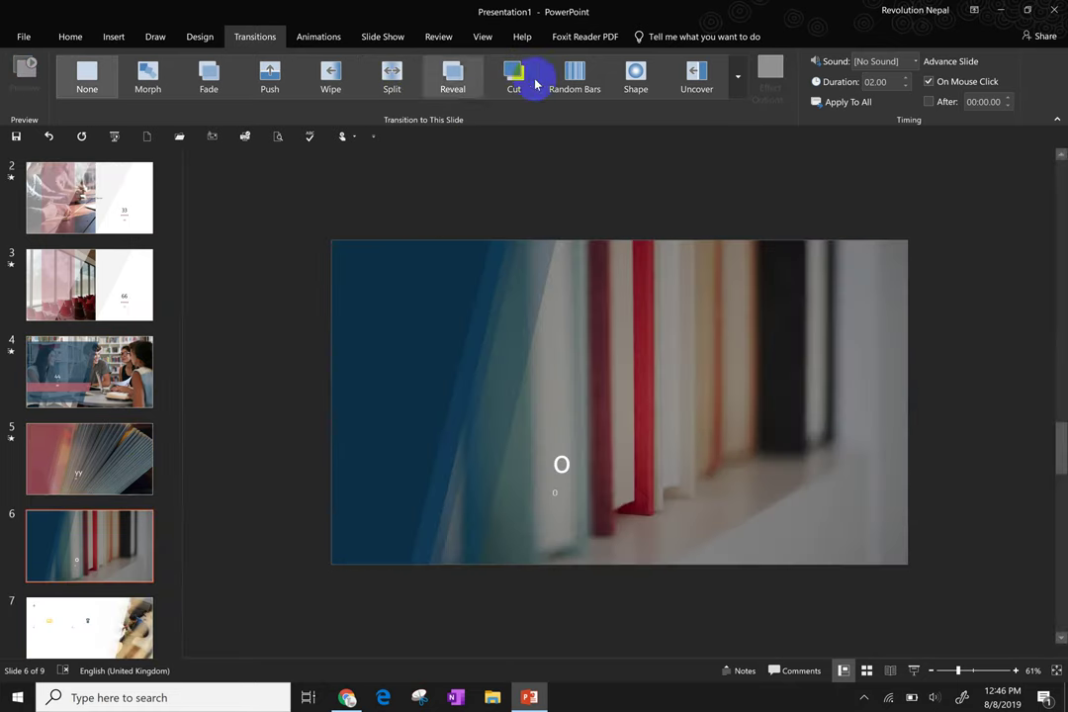
Apply Random Bars to slide 6, Shape to slide 7 and Uncover to slide 8
left_click(585, 77)
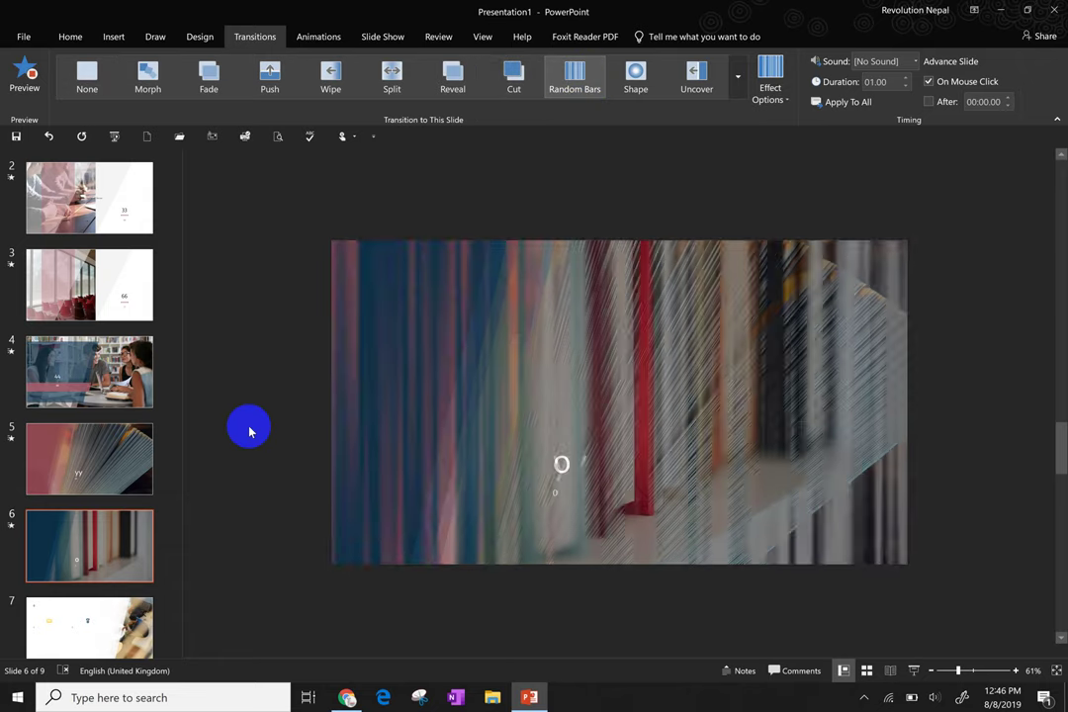
scroll(250, 426, "down", 3)
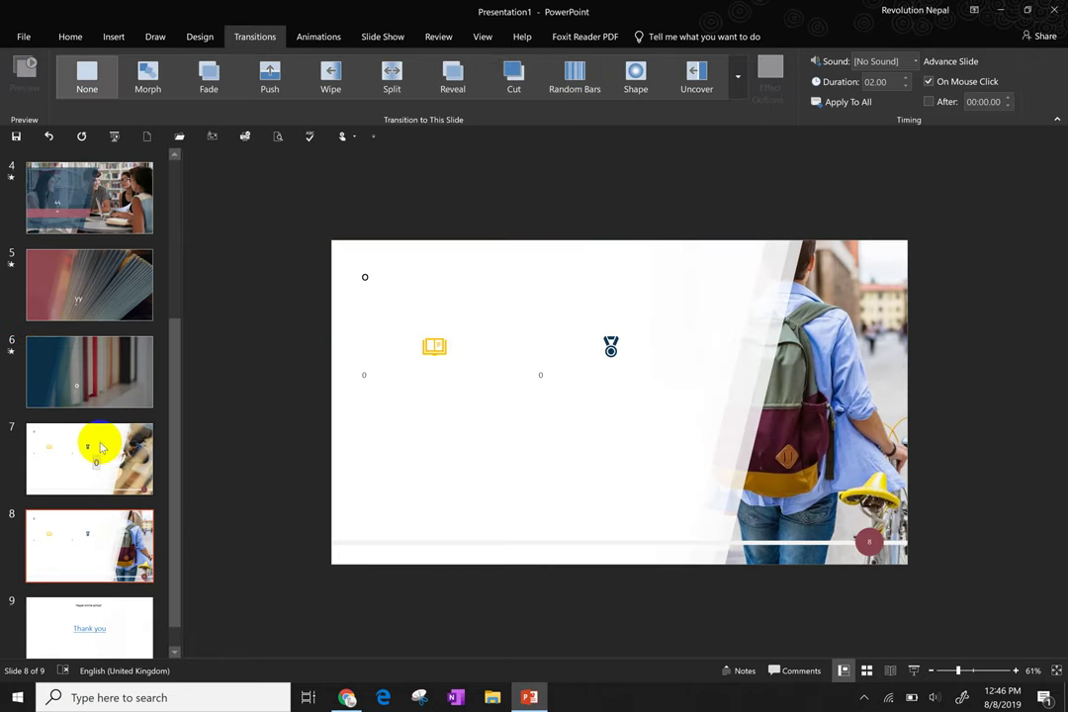
left_click(99, 448)
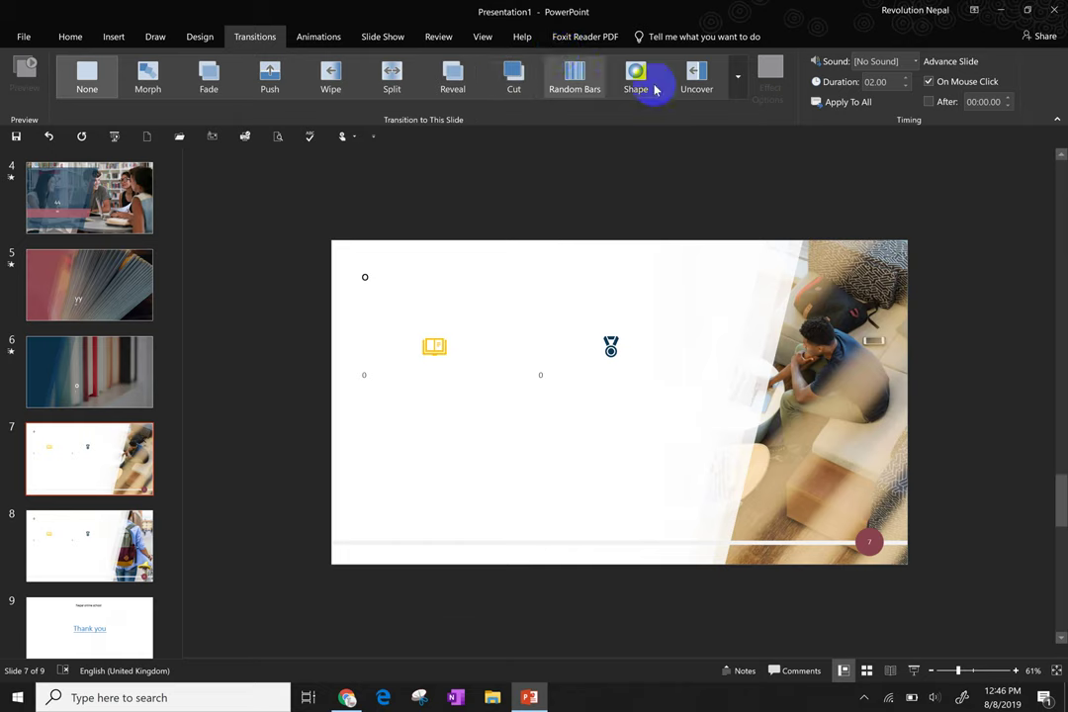
left_click(651, 84)
key("Down")
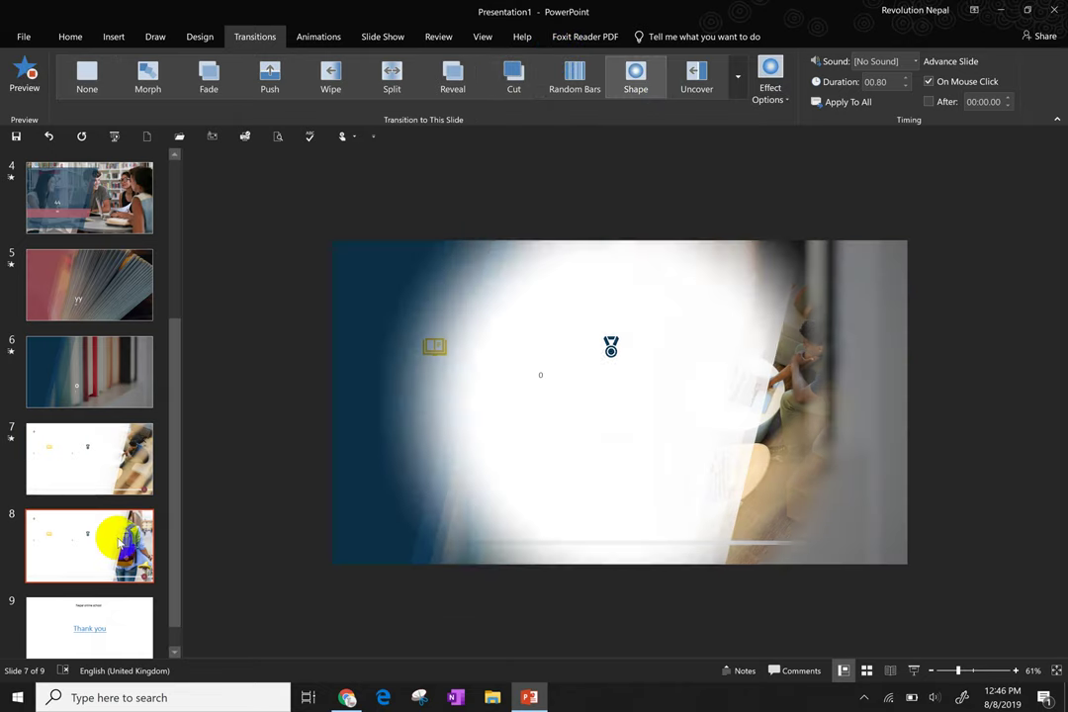
left_click(712, 89)
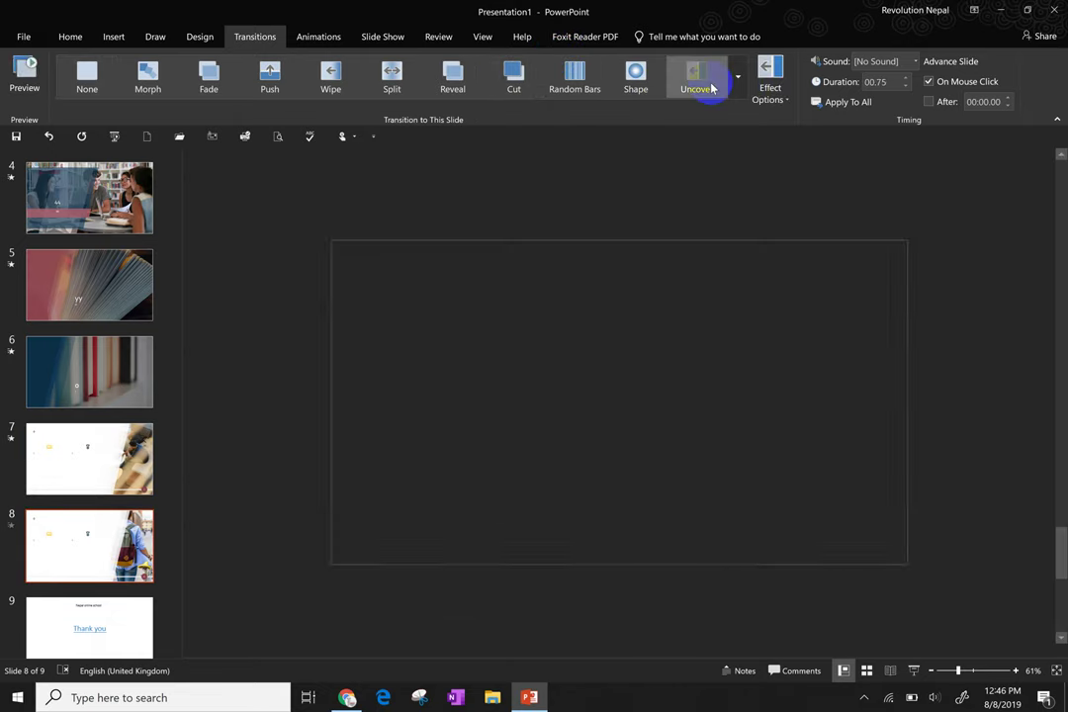
Give the Thank you slide (slide 9) the Glitter transition, then return to the title slide
left_click(740, 90)
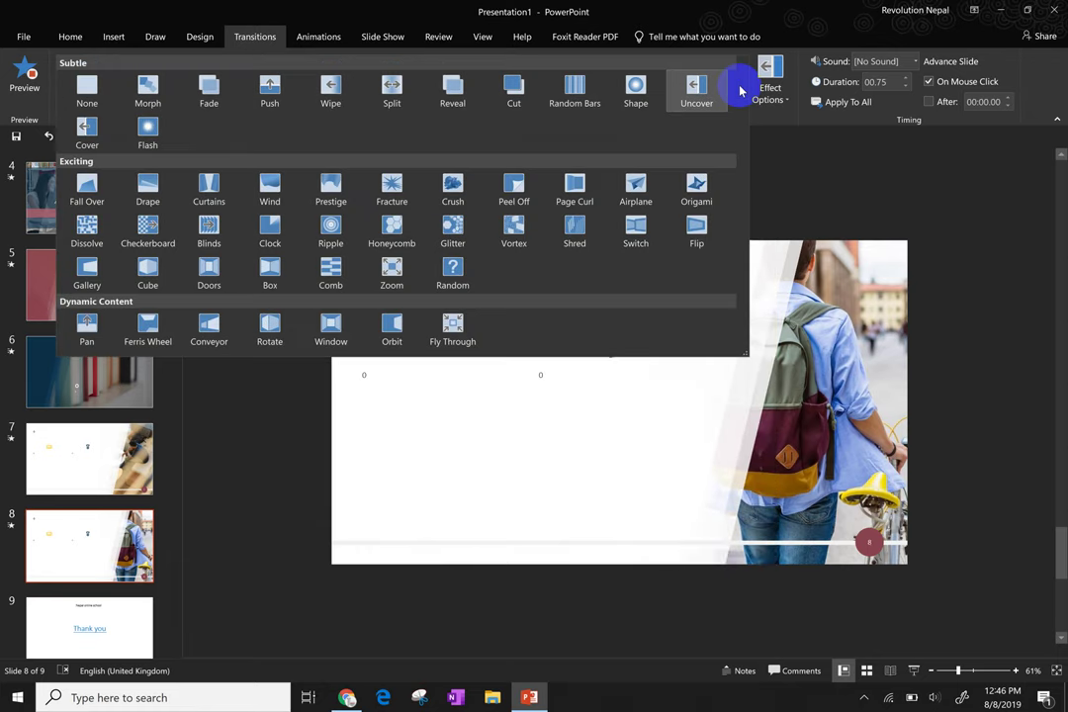
left_click(88, 635)
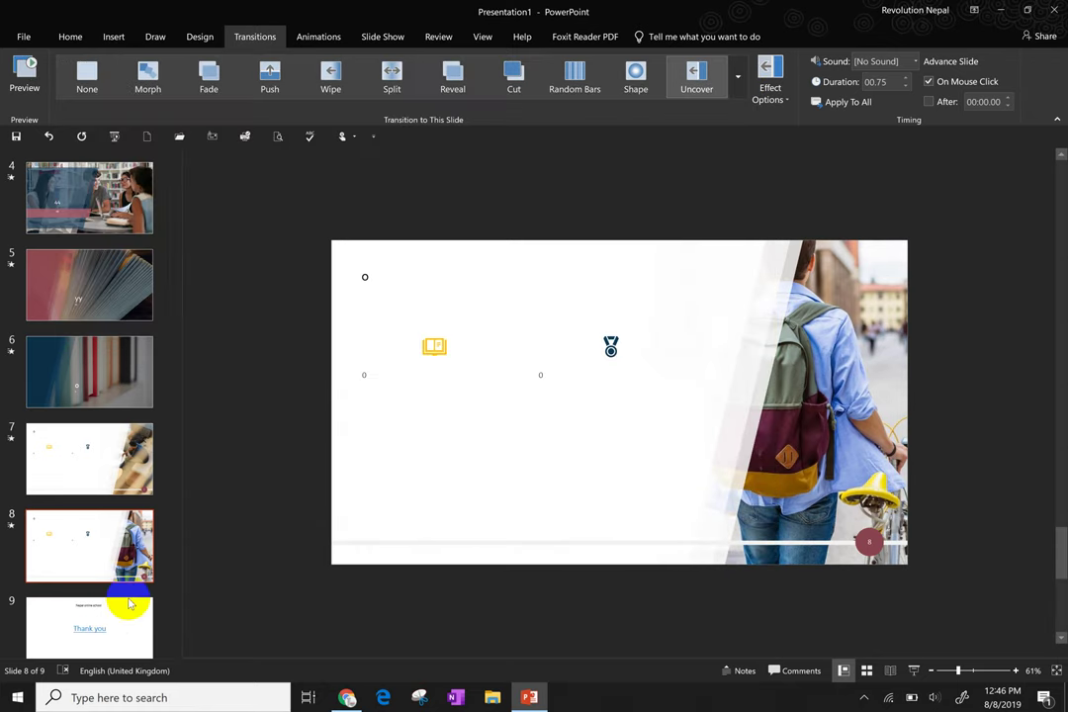
left_click(108, 623)
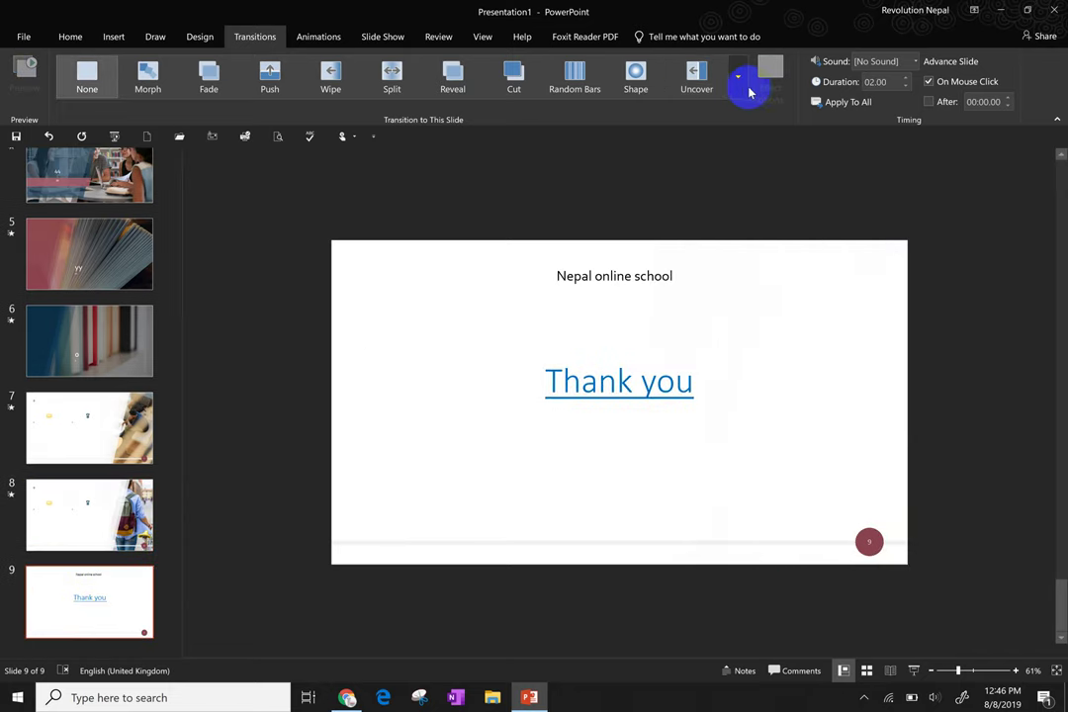
left_click(740, 90)
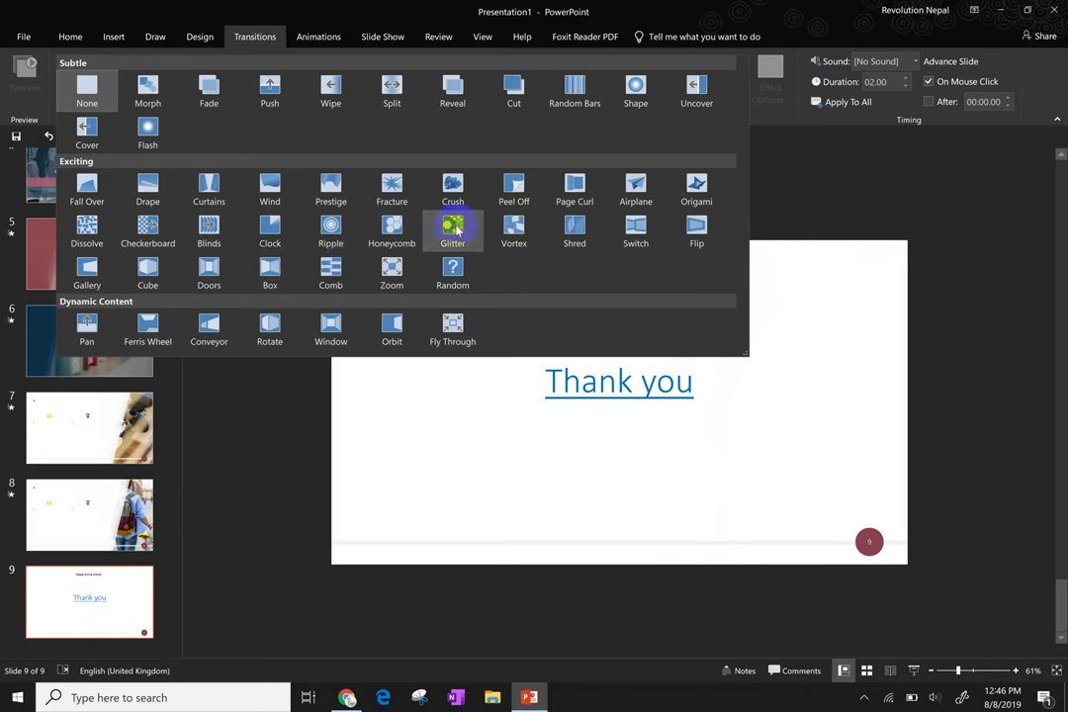
left_click(453, 230)
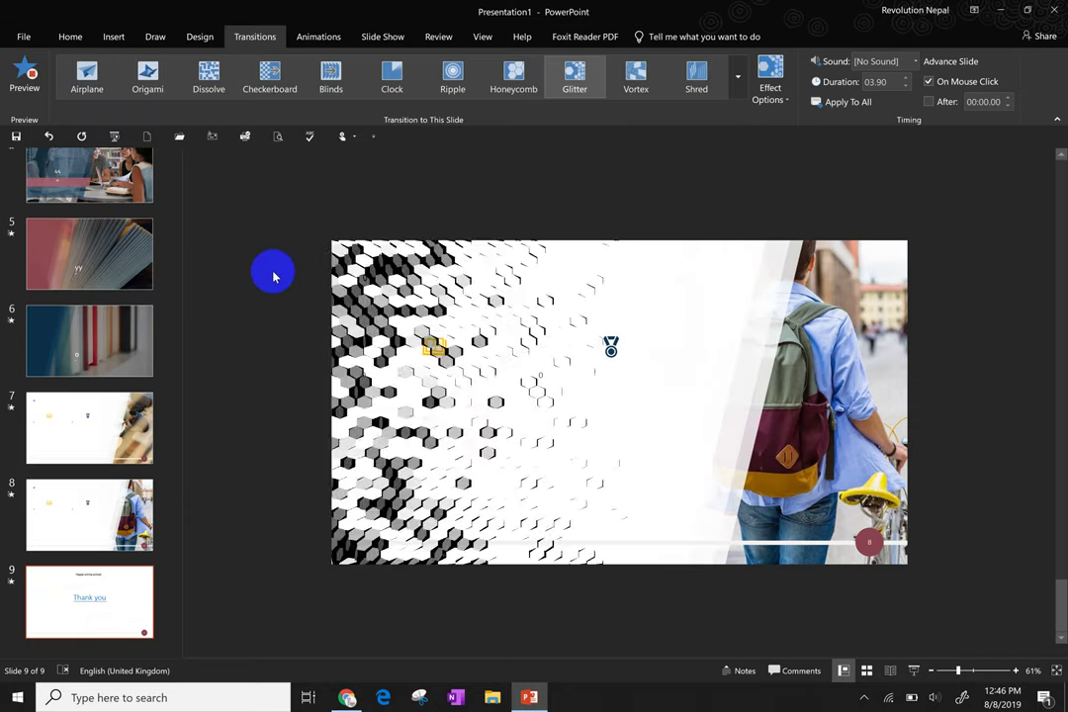
key("Up")
key("Up")
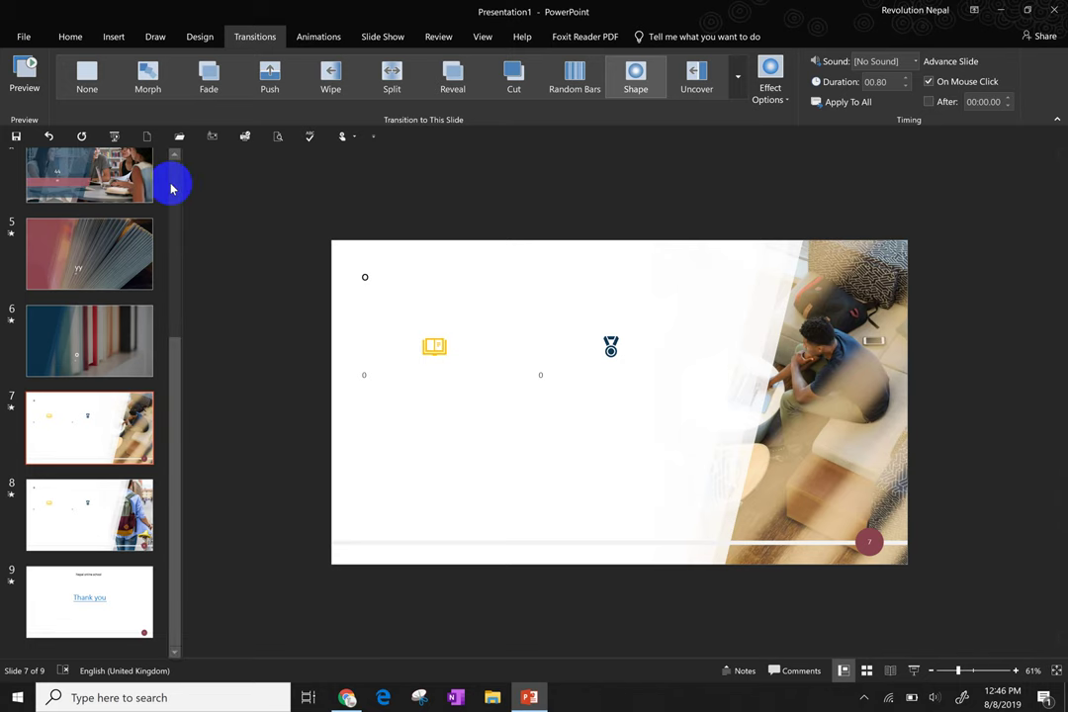
key("Up")
key("Up")
key("Up")
key("Up")
key("Up")
key("Up")
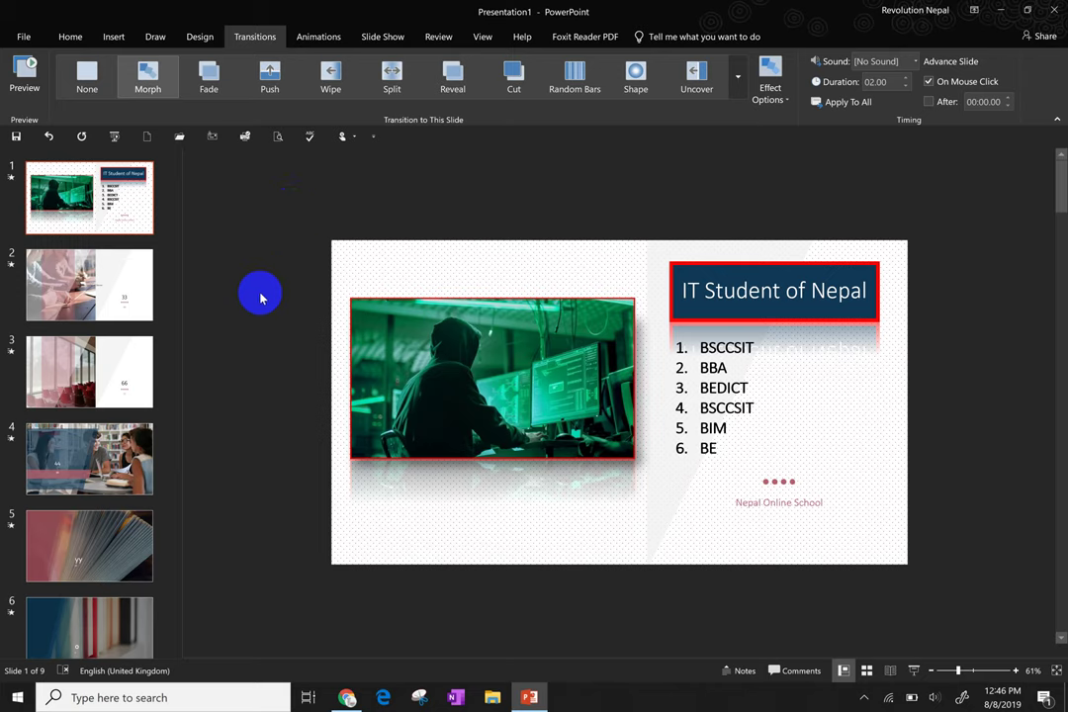
Shrink the hooded-figure picture and trim its right side to 3.23" by 5.24"
left_click(423, 361)
double_click(423, 361)
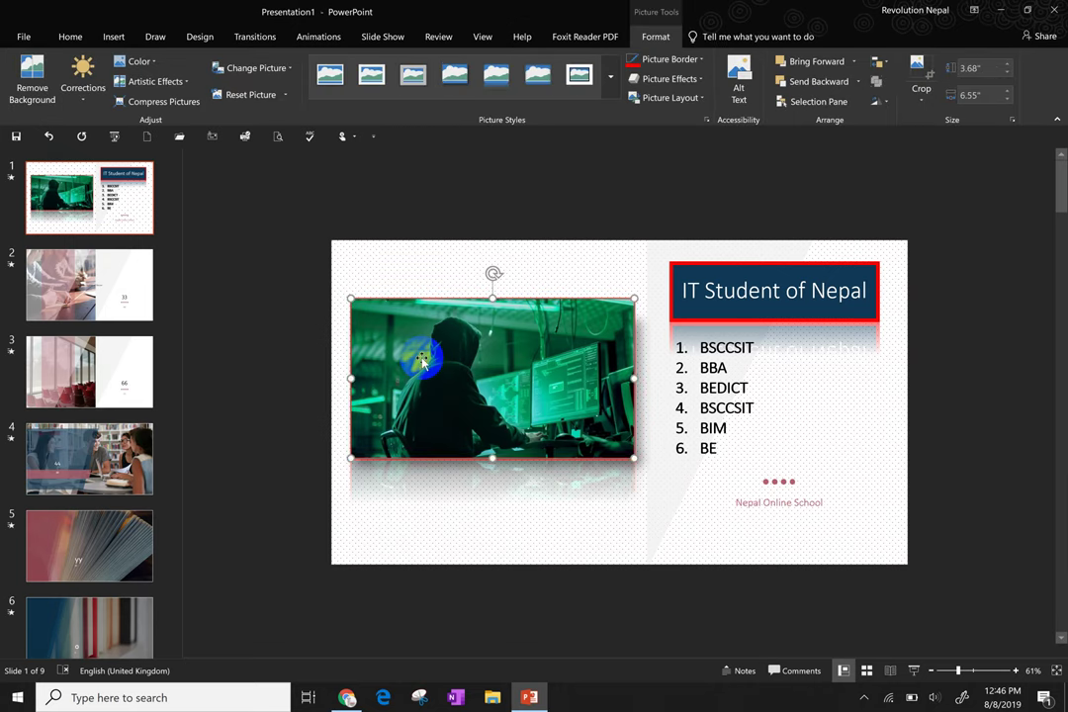
left_click(919, 78)
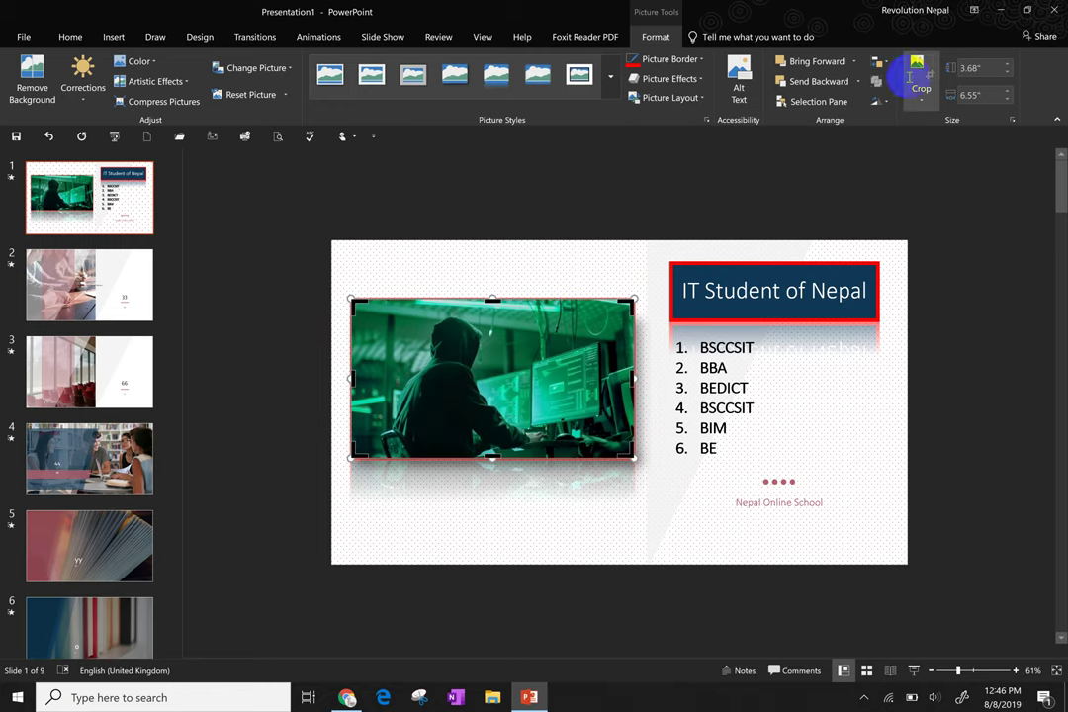
left_click(1007, 73)
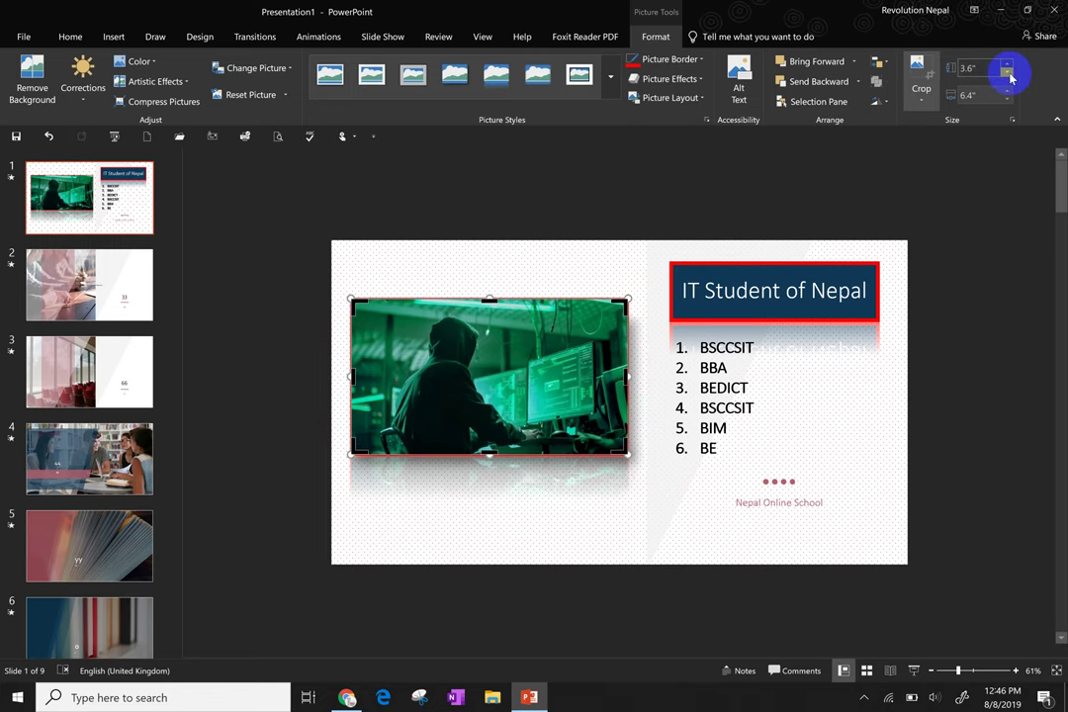
left_click(1007, 73)
left_click(1007, 73)
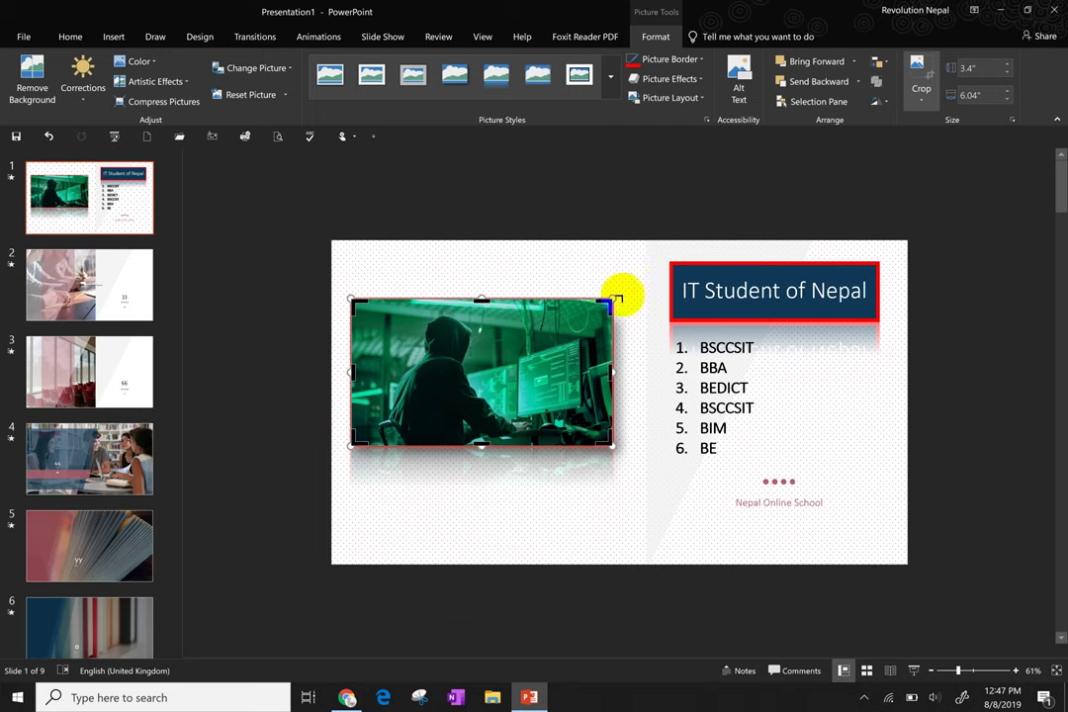
left_click_drag(611, 299, 574, 311)
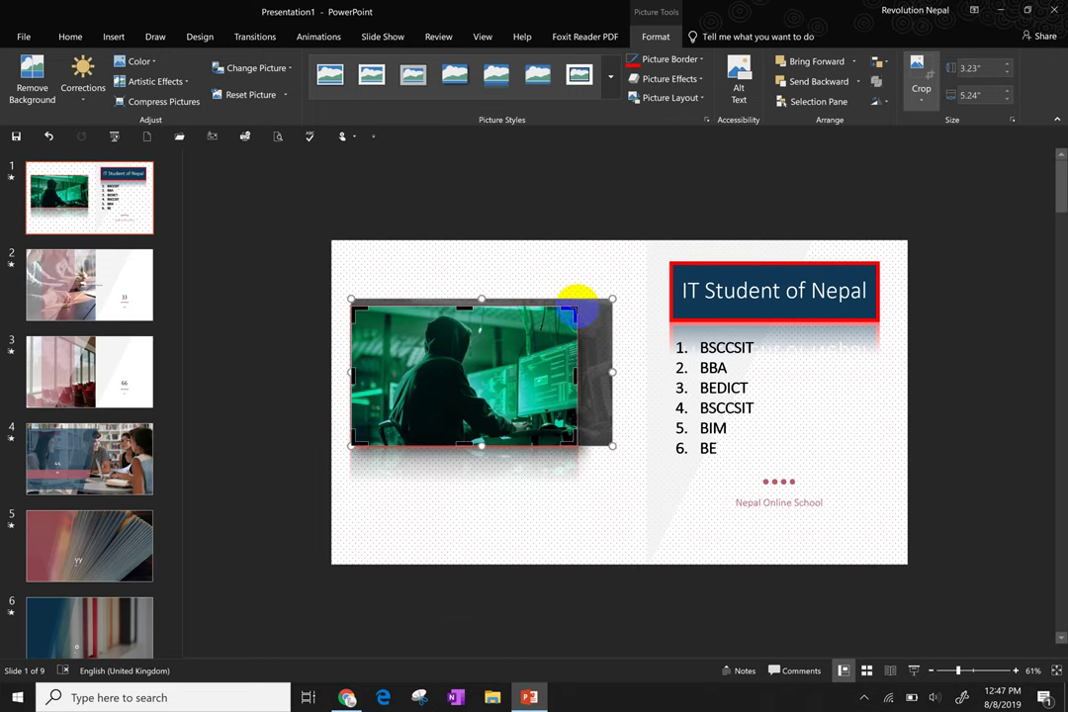
left_click(540, 528)
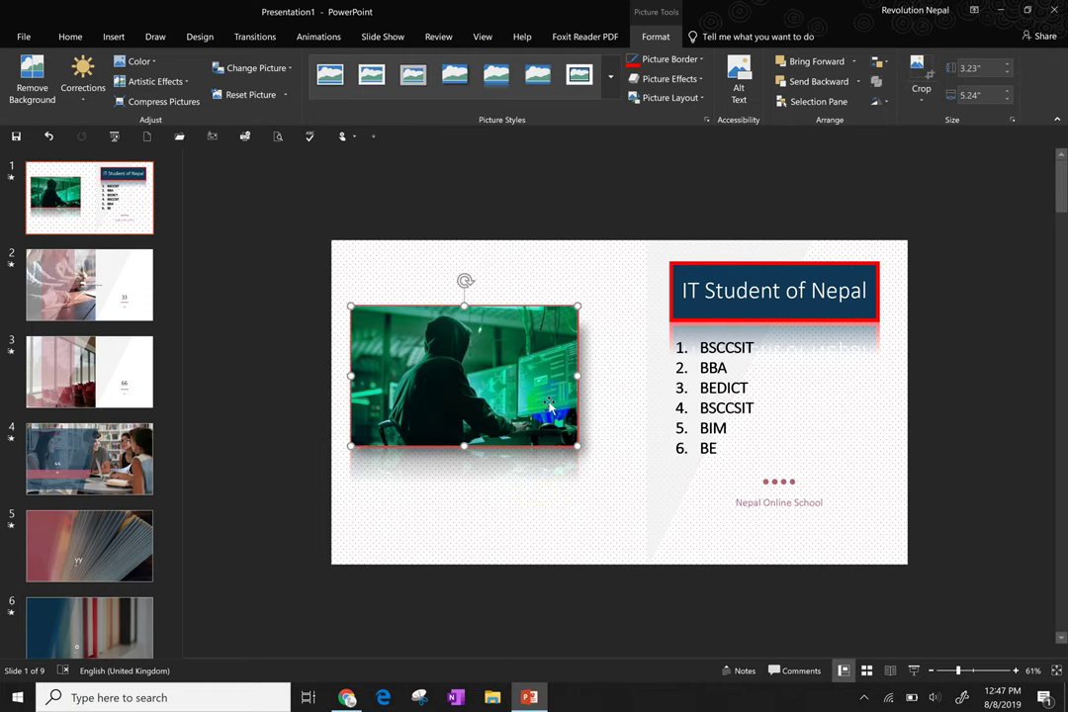
Shift the cropped hooded-figure picture slightly right, beside the title and course list
left_click_drag(532, 393, 570, 395)
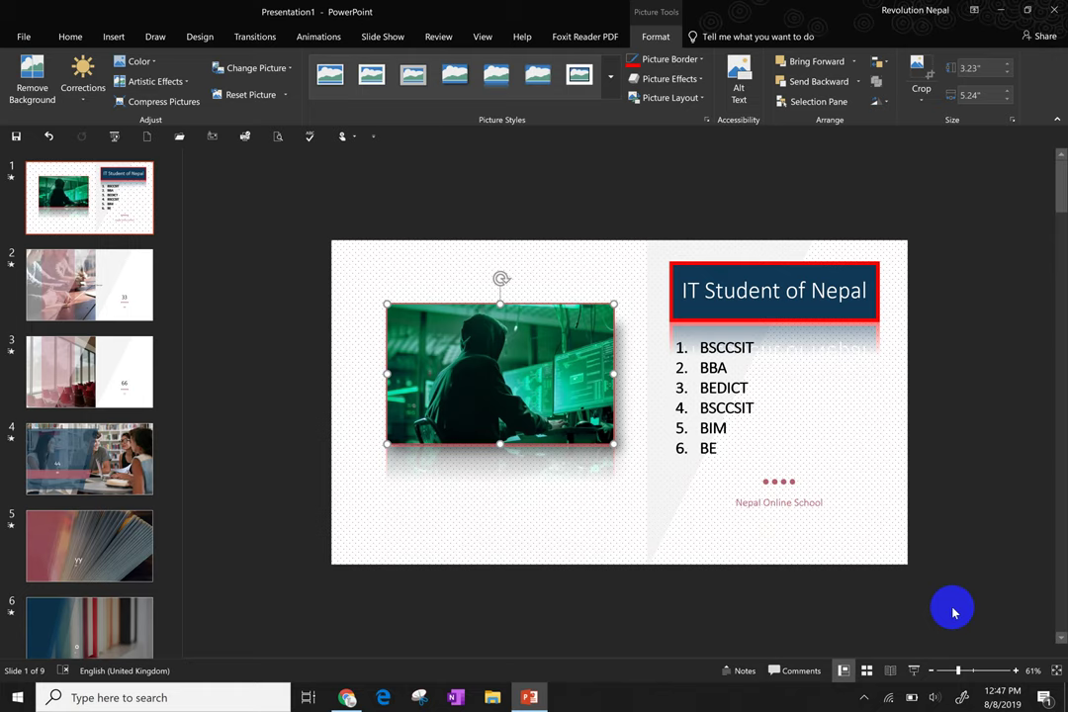
left_click(866, 699)
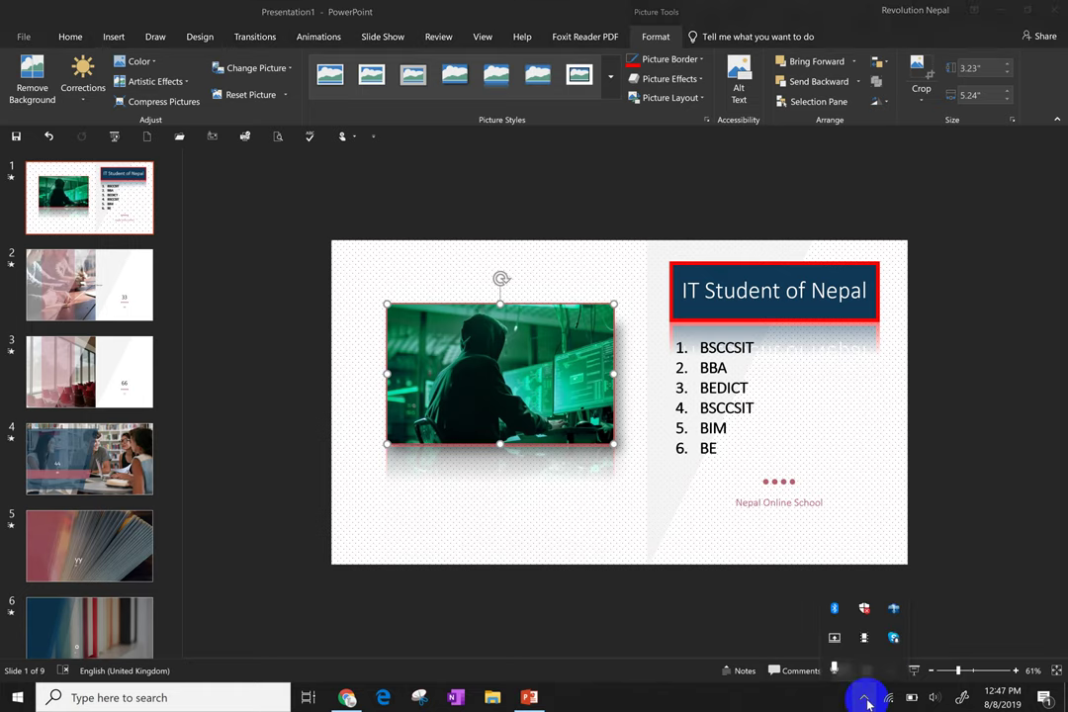